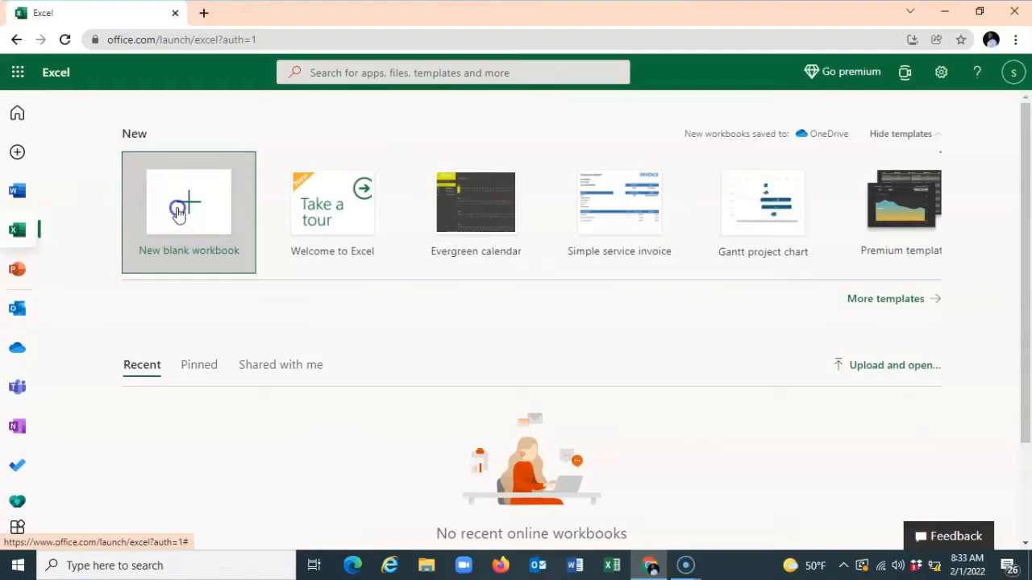
Launch Excel and look through the templates offered for a new workbook
click(180, 205)
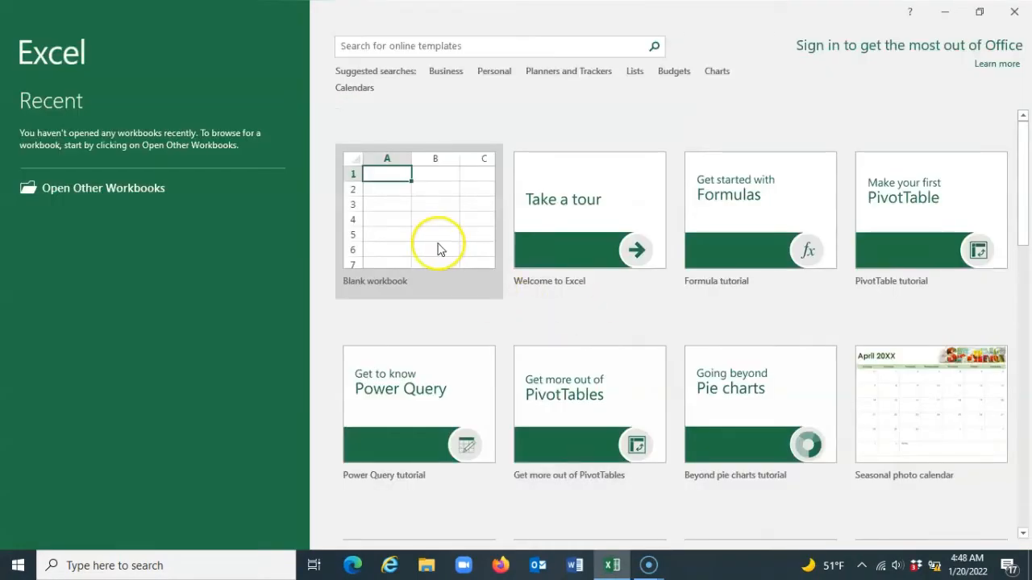
scroll(720, 304, down, 3)
scroll(722, 307, down, 6)
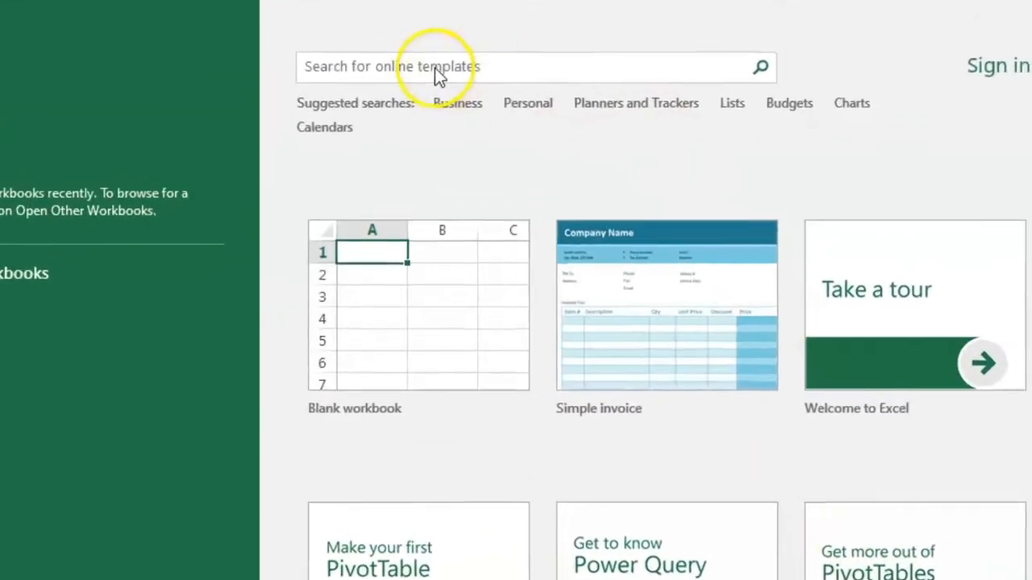
Search the online templates for the Business category and look through the offered designs
click(431, 47)
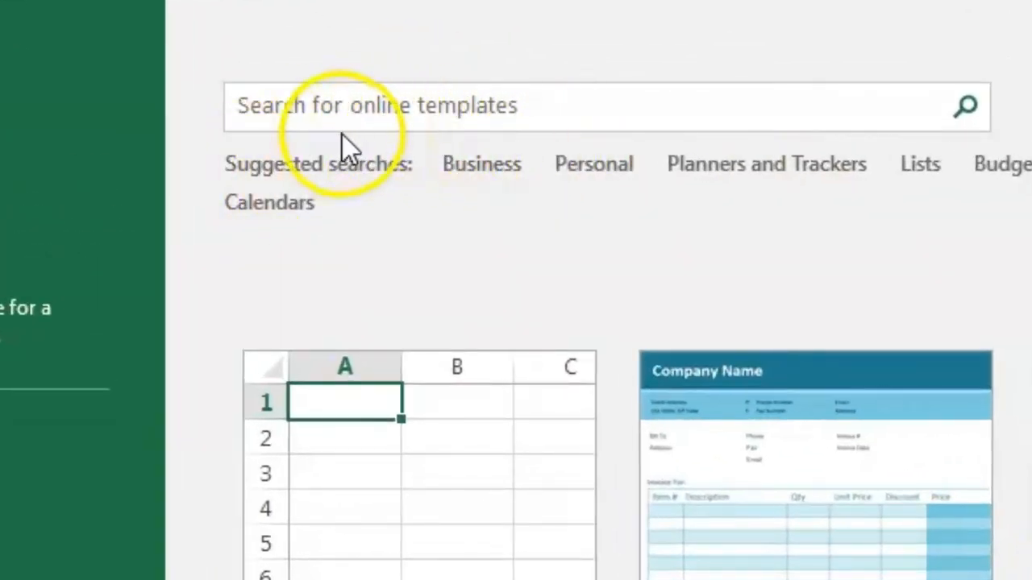
click(477, 170)
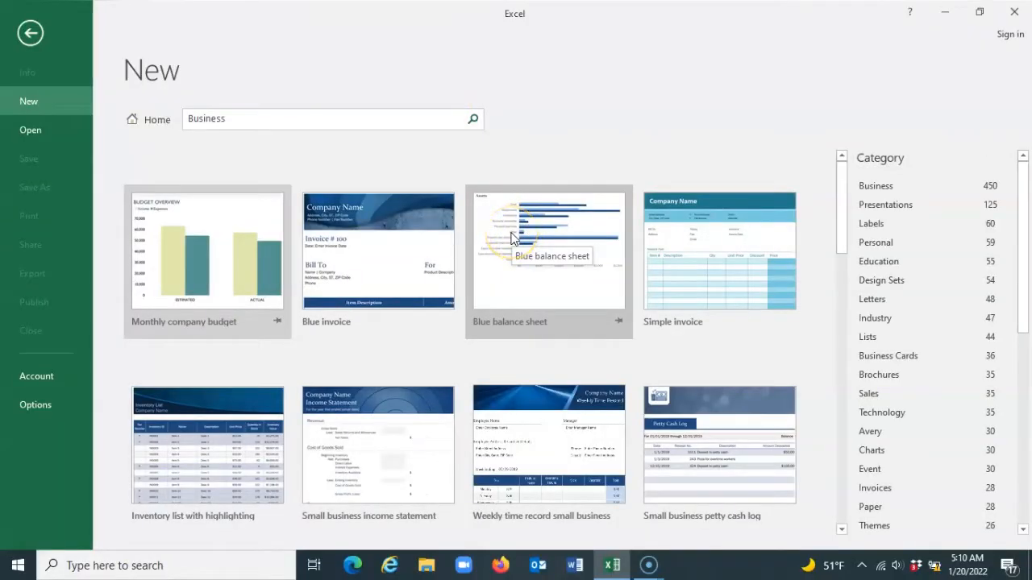
scroll(510, 238, down, 3)
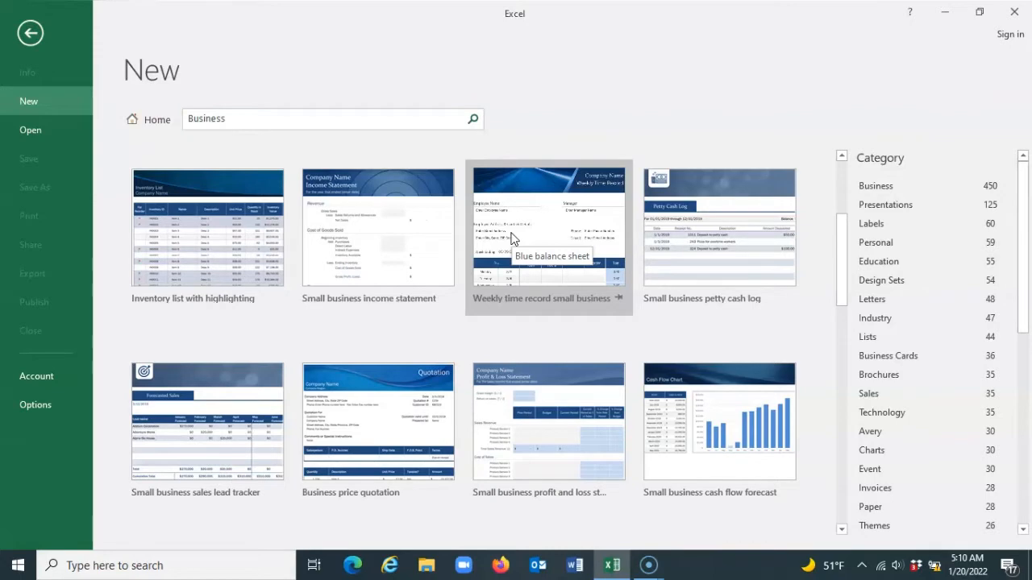
Fill in the Simple invoice header with company name Porter the Plug and its address, phone, fax, e-mail and website
click(210, 212)
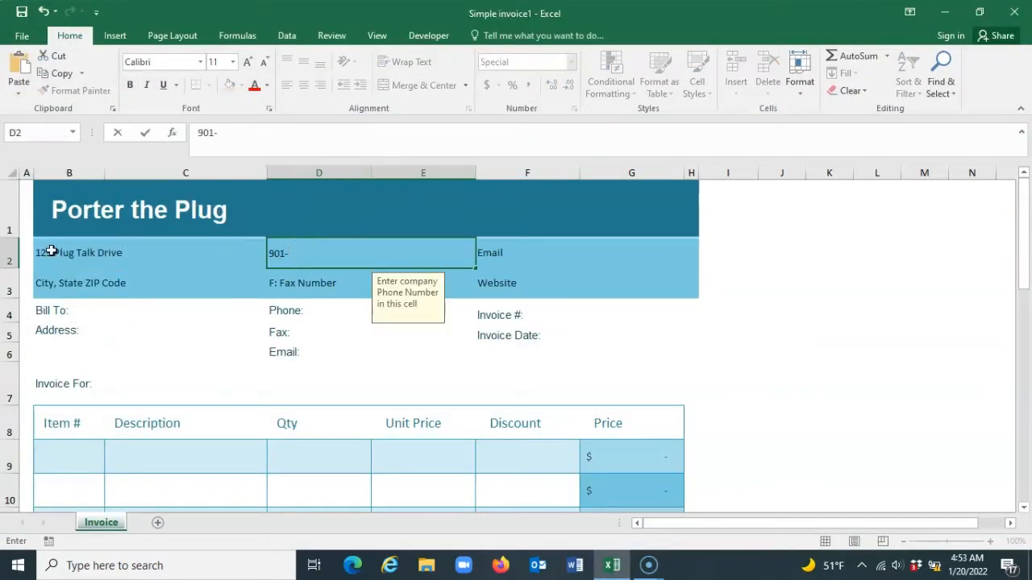
text(901-1111)
key(Tab)
click(92, 285)
text(Memphis TN, 38115)
key(Tab)
key(Tab)
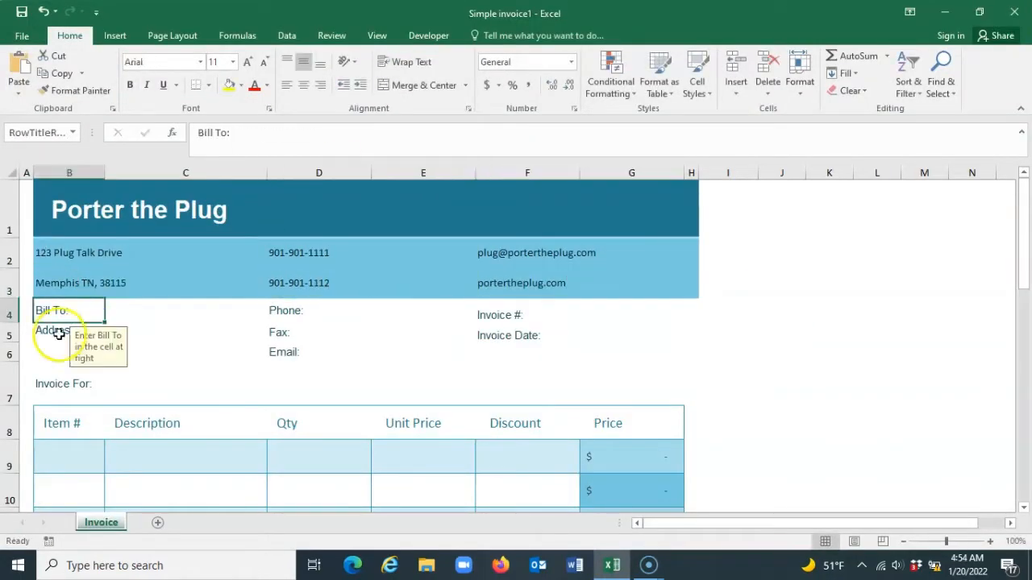
Fill in the invoice's billing details with the customer's street address, phone number and e-mail
text(Plug Students Drive)
click(343, 309)
key(Return)
click(339, 354)
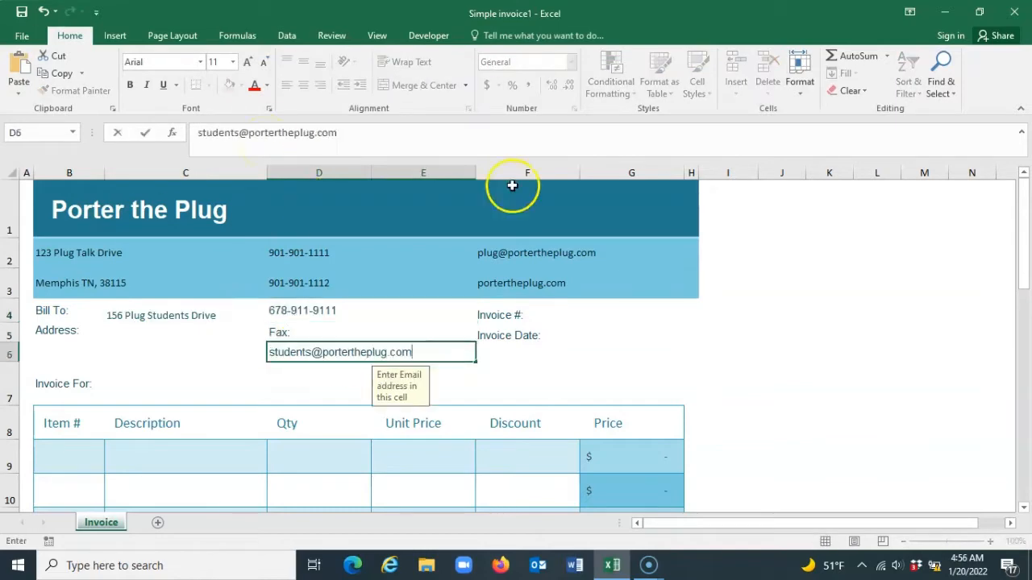
Enter the invoice number and set Invoice For to "Plug Talk Students"
click(515, 315)
text(111111111)
text(Plug Talk Students)
Enter the first invoice line: item number 11, description Free Plug Game, quantity 1 and unit price 999
click(71, 456)
text(11)
key(Tab)
text(Free Plug Game)
key(Tab)
text(1)
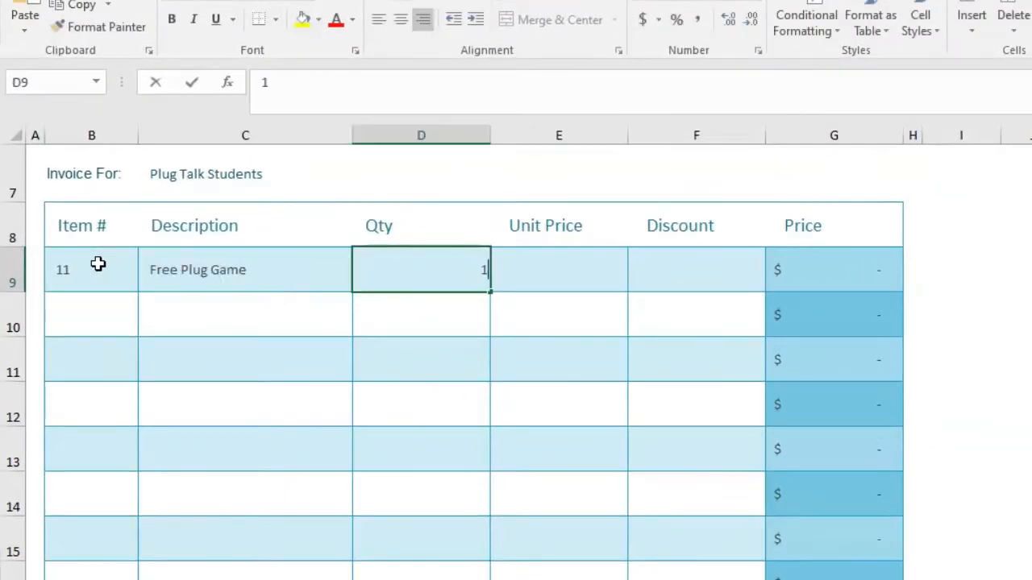
key(Tab)
text(999)
key(Tab)
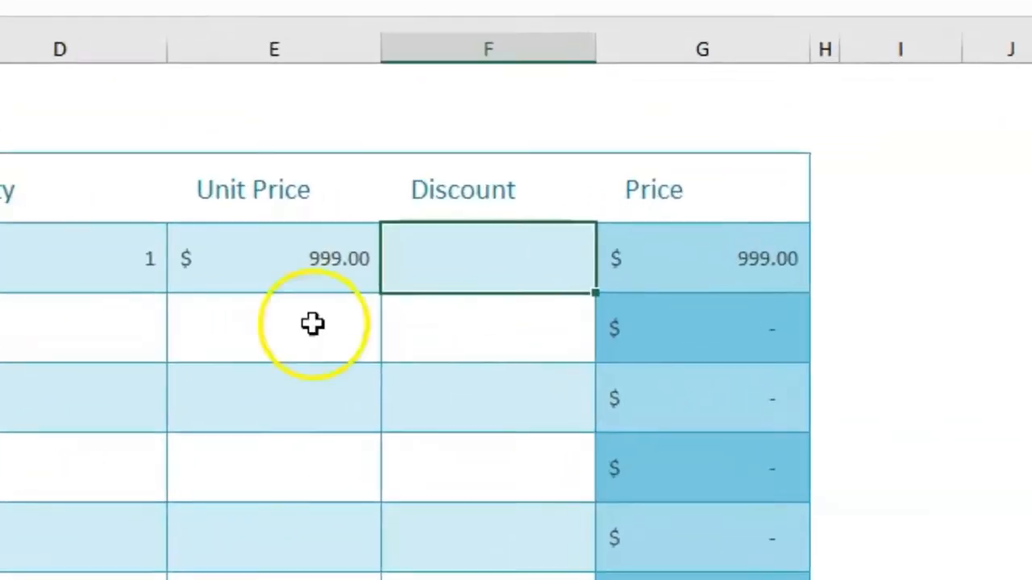
Set the invoice's tax rate to 4% and check the totals section
scroll(583, 311, down, 3)
click(682, 299)
text(4%)
click(938, 311)
scroll(715, 422, down, 1)
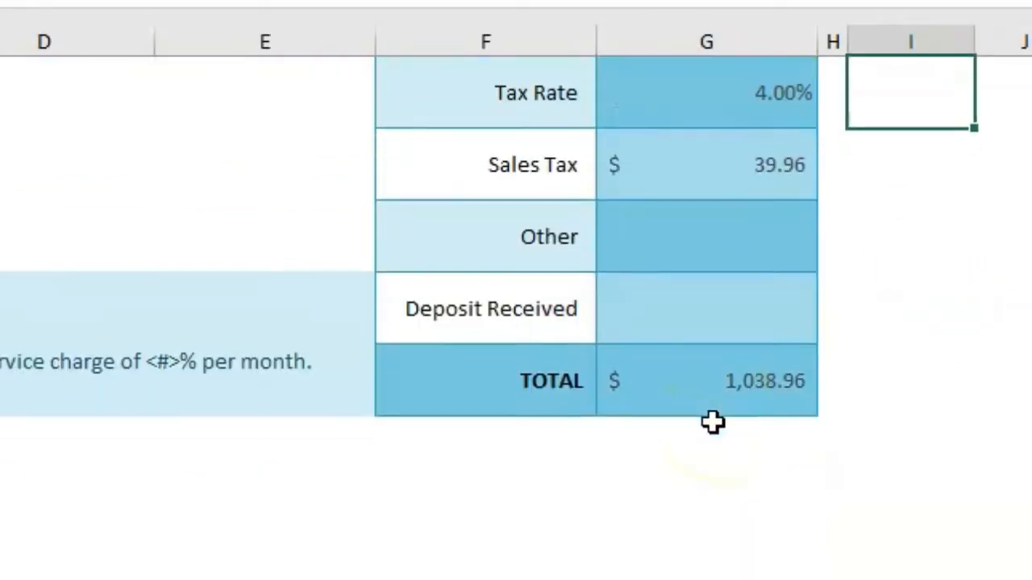
drag(1023, 347, 1009, 480)
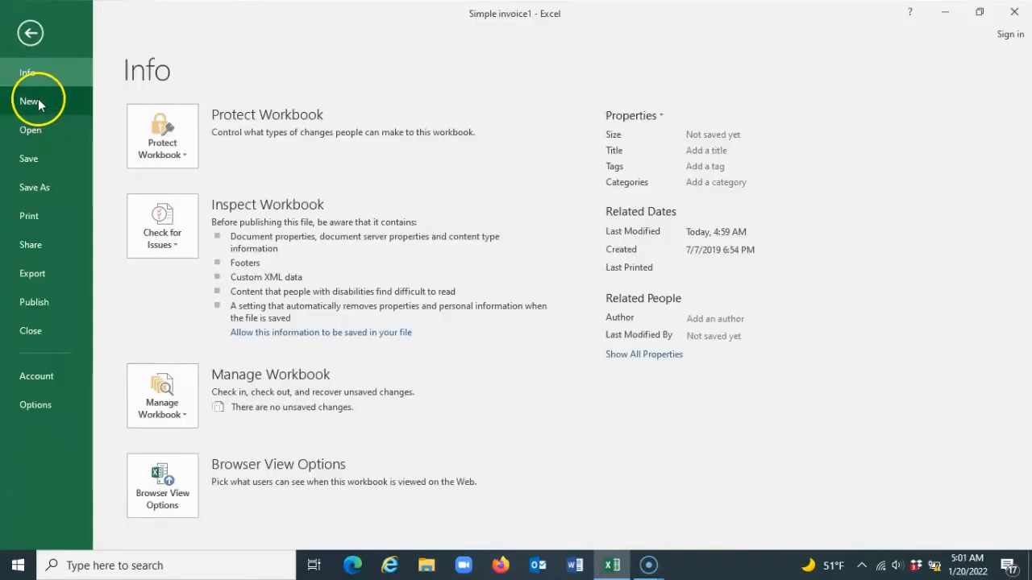
Create a blank workbook, add a second worksheet and switch between the two sheets
click(31, 100)
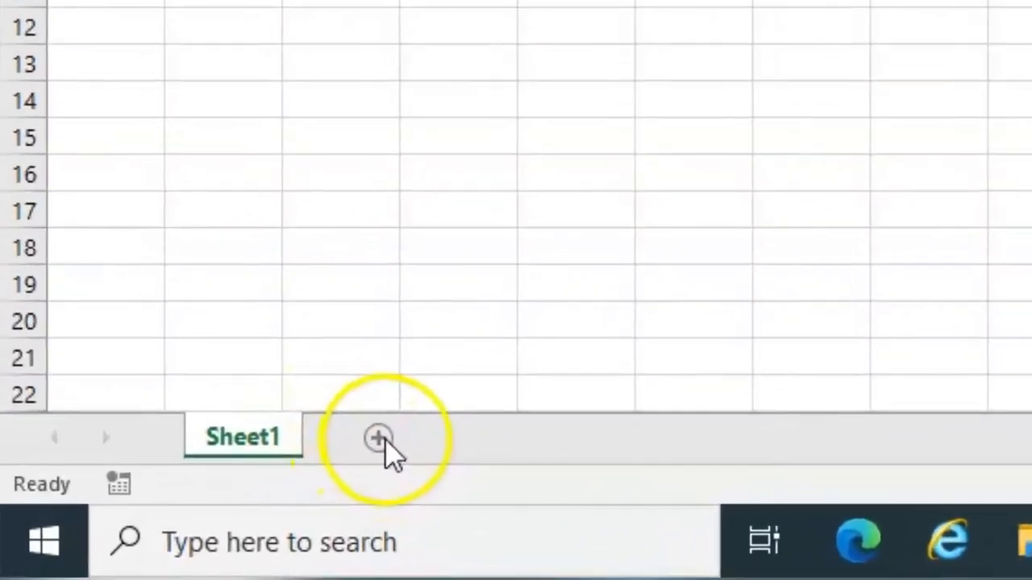
click(379, 439)
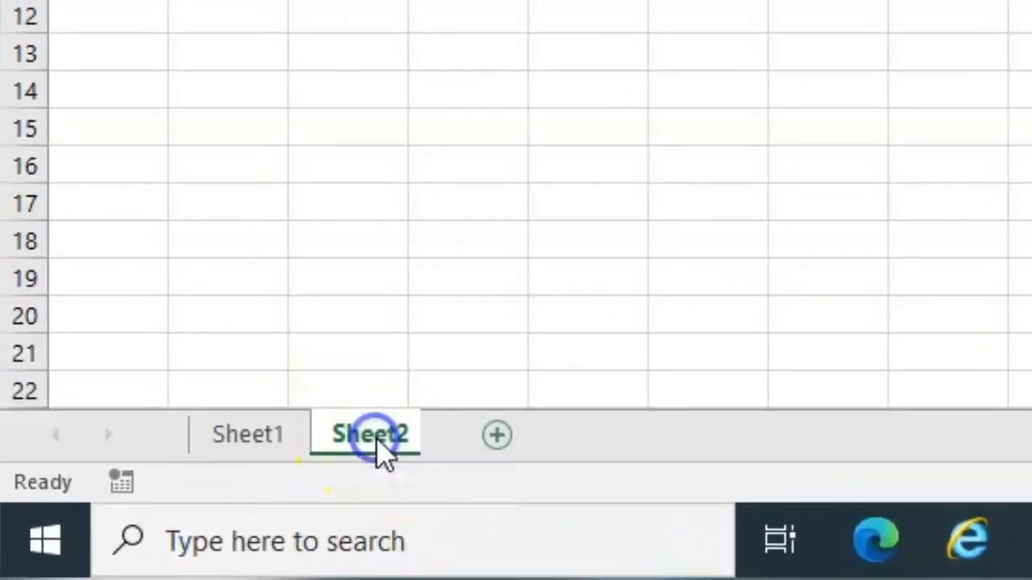
click(247, 439)
click(352, 439)
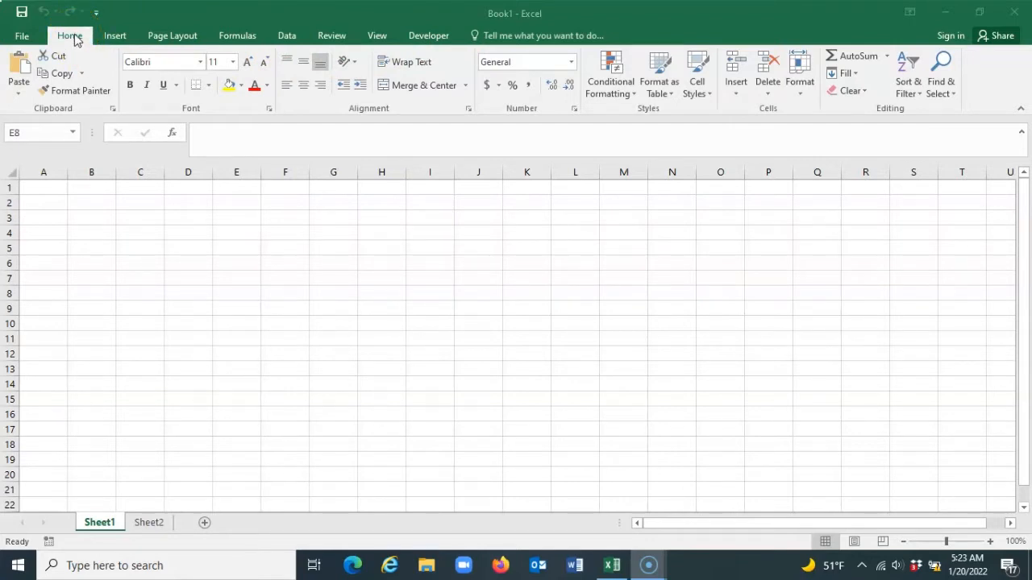
Look through the ribbon commands for Home, Insert, Page Layout, Formulas and Data
click(75, 41)
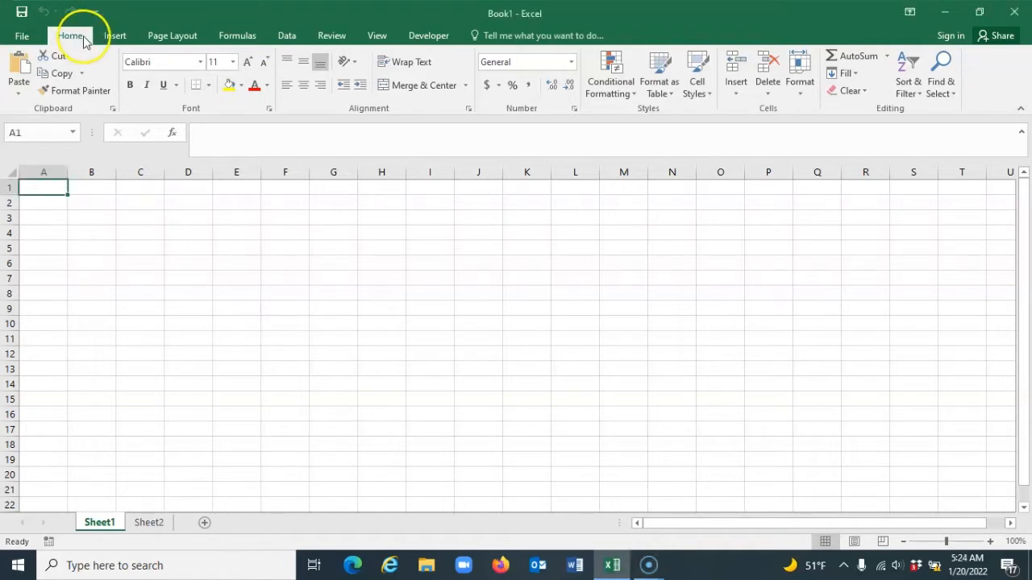
click(115, 36)
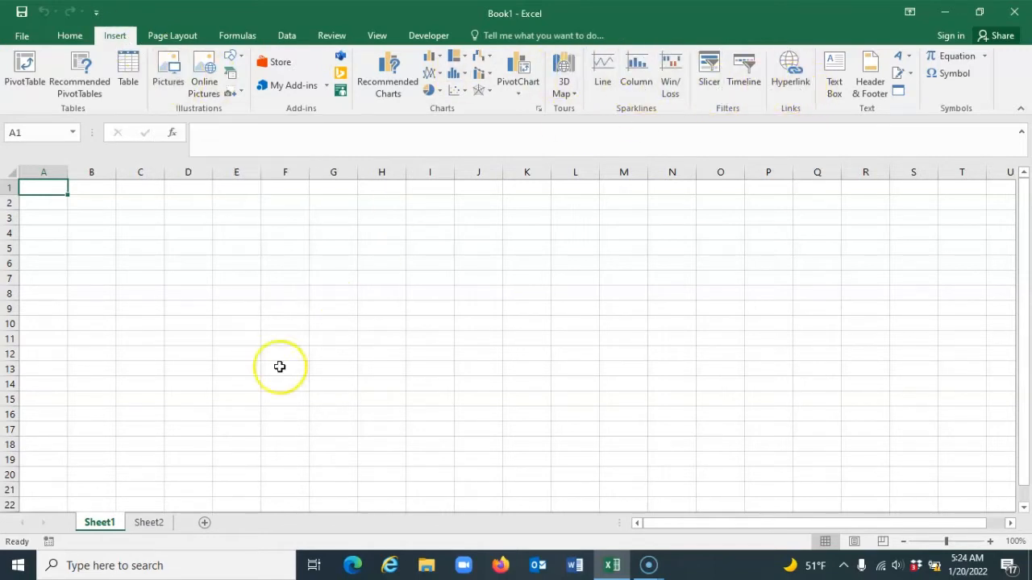
click(170, 37)
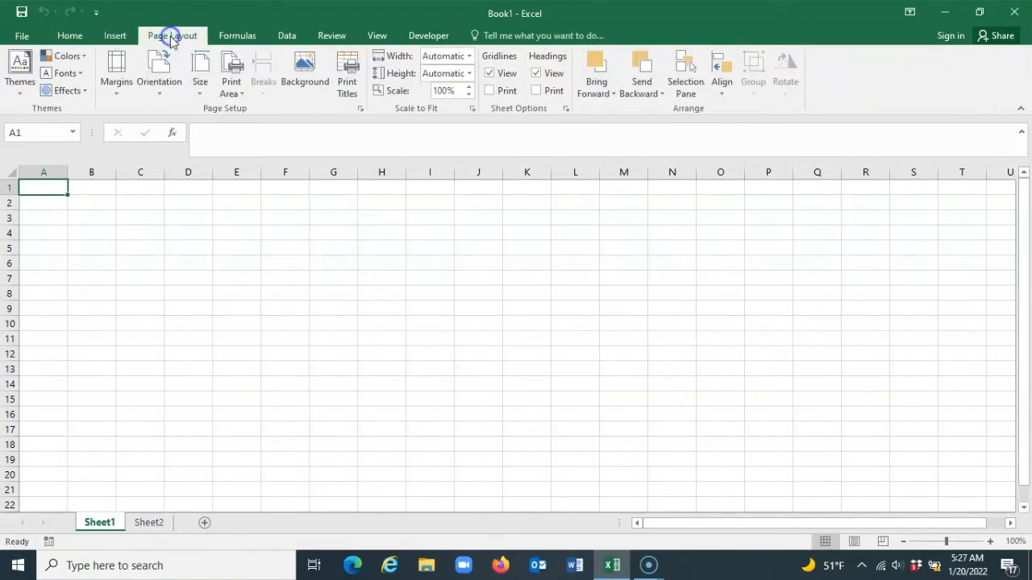
click(235, 35)
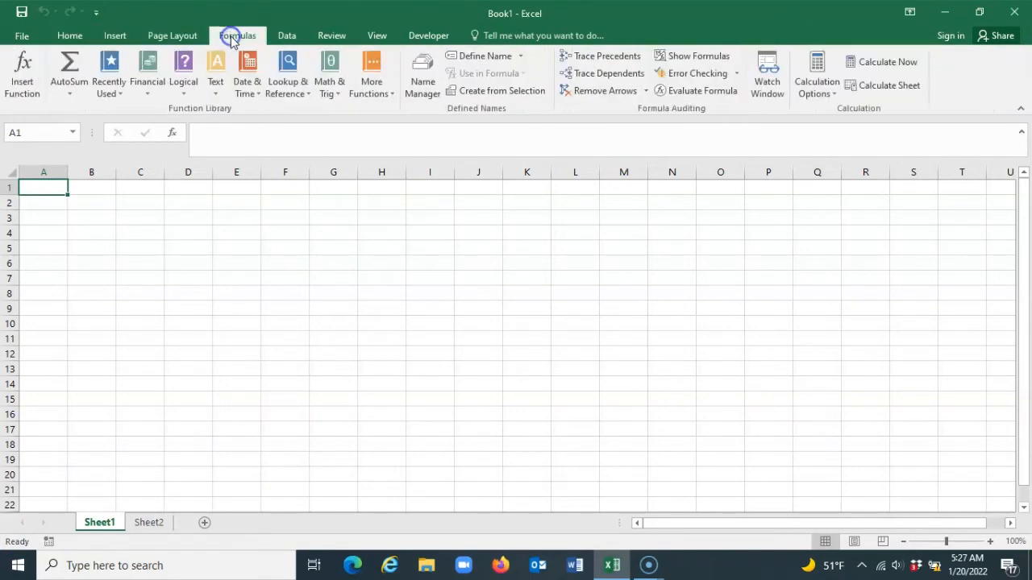
click(287, 36)
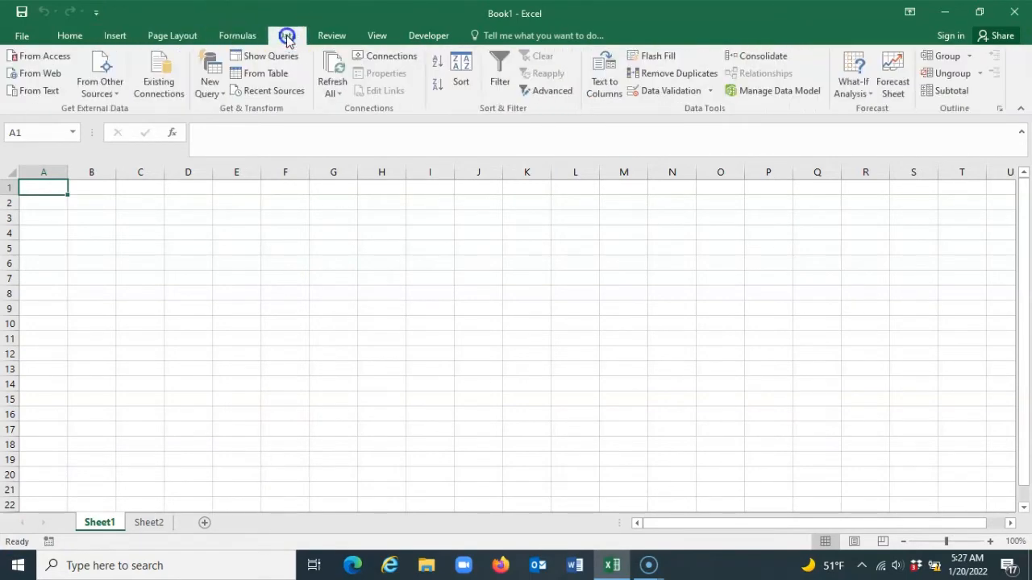
Compare the Home and Insert command groups, and open the detailed Font settings
click(70, 38)
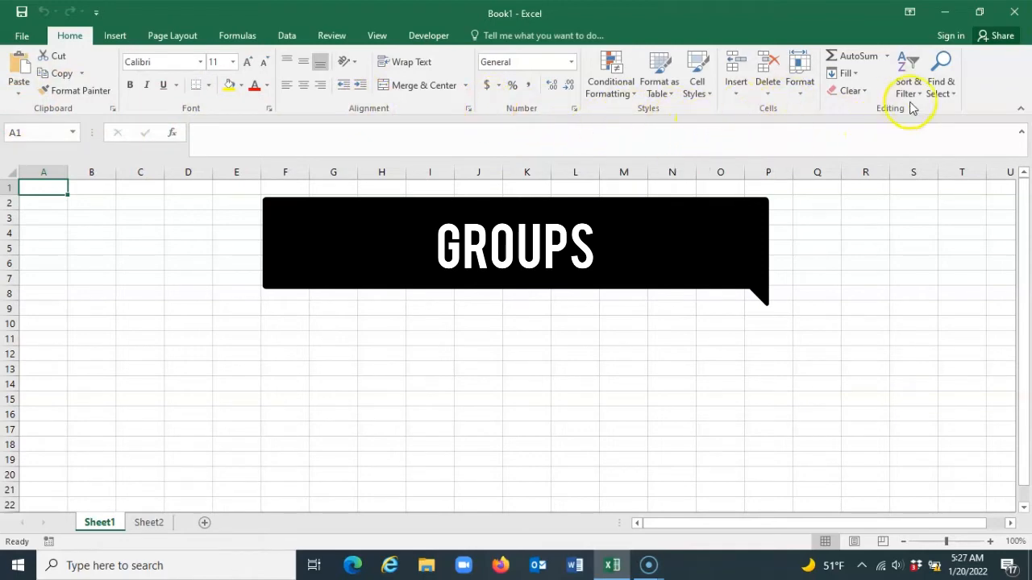
click(115, 38)
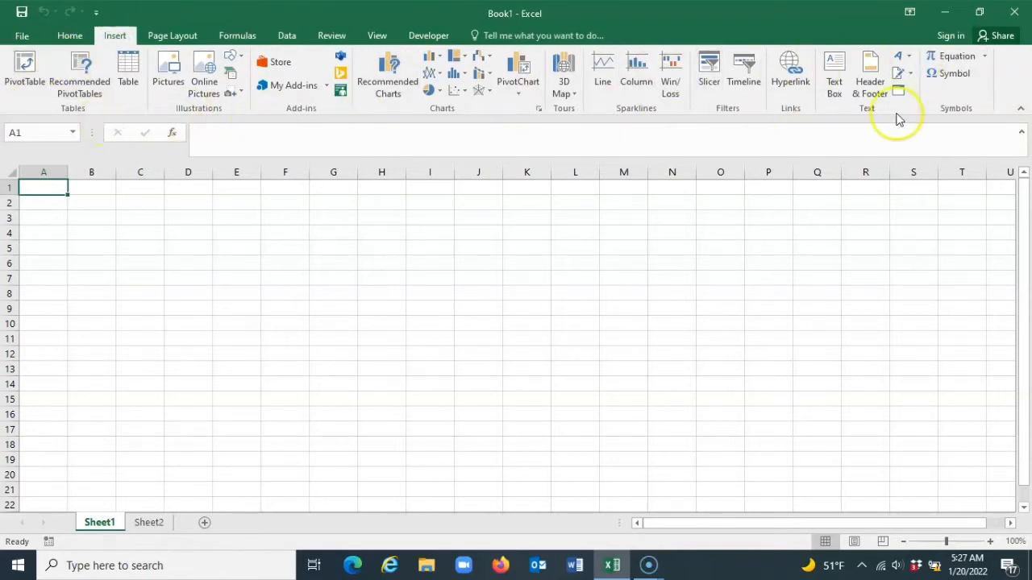
click(69, 36)
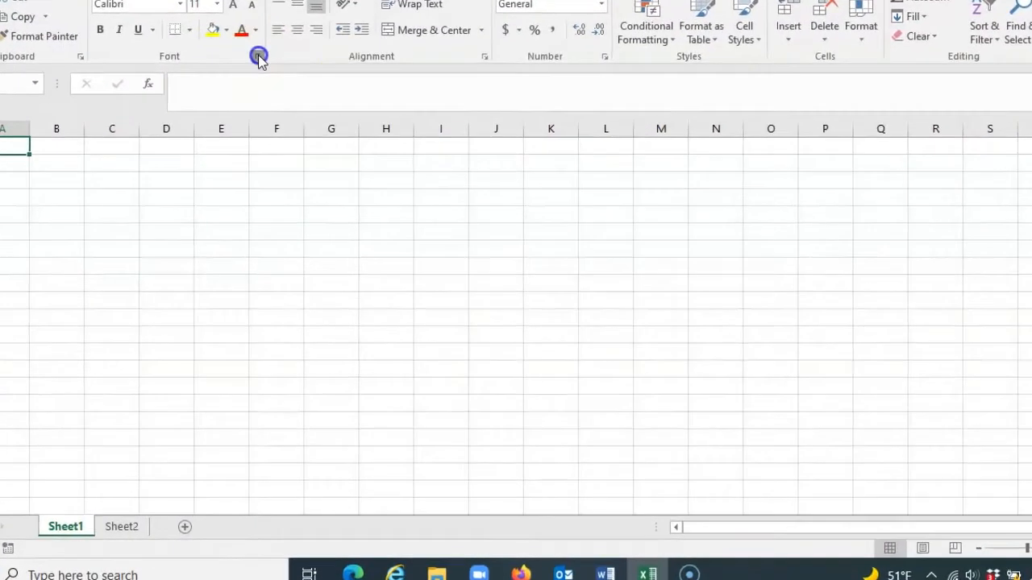
click(691, 247)
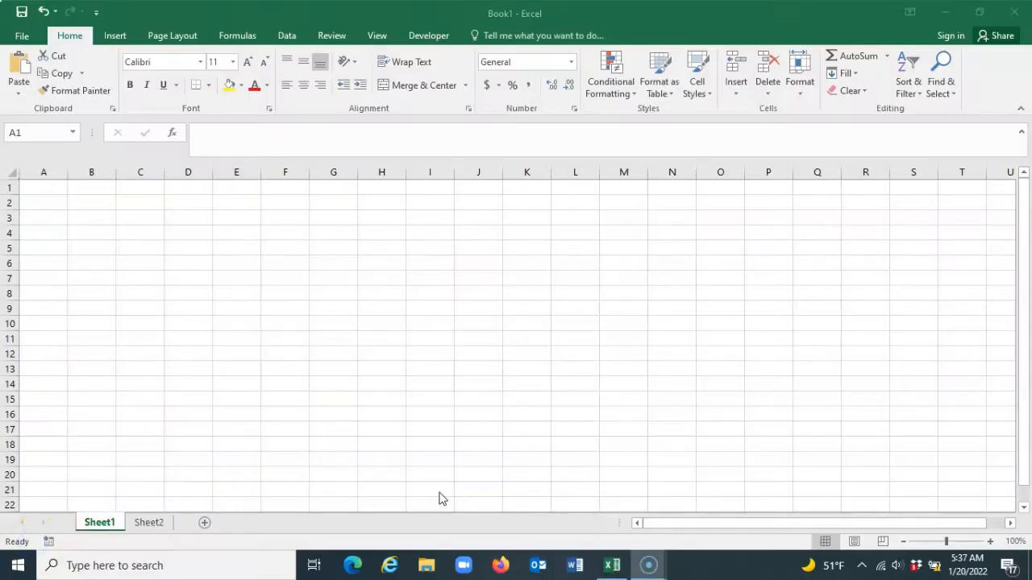
Show the difference between rows and columns by selecting row 1, column A and row 1 again, followed by rows 2 and 3
click(10, 188)
click(43, 172)
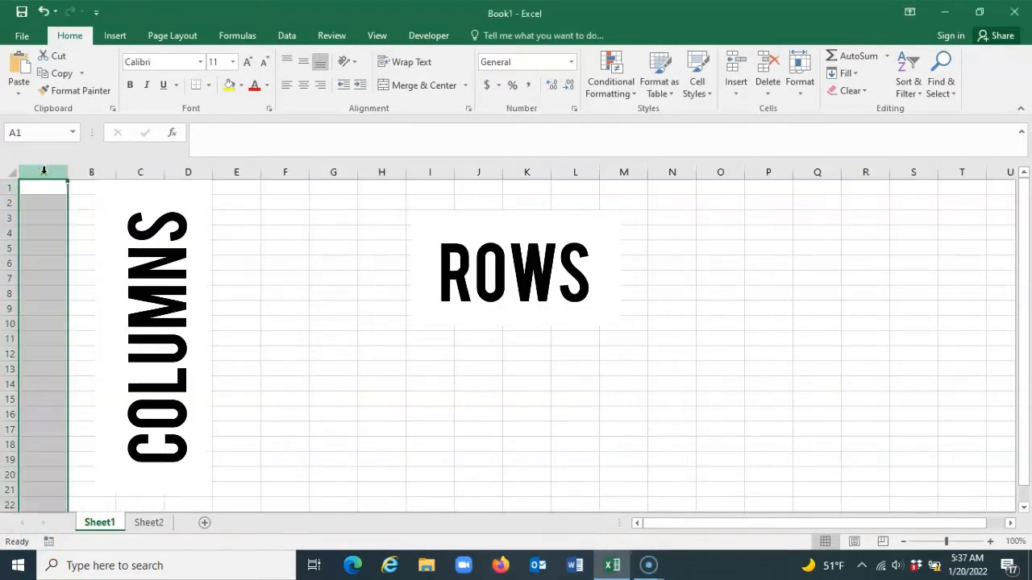
click(10, 188)
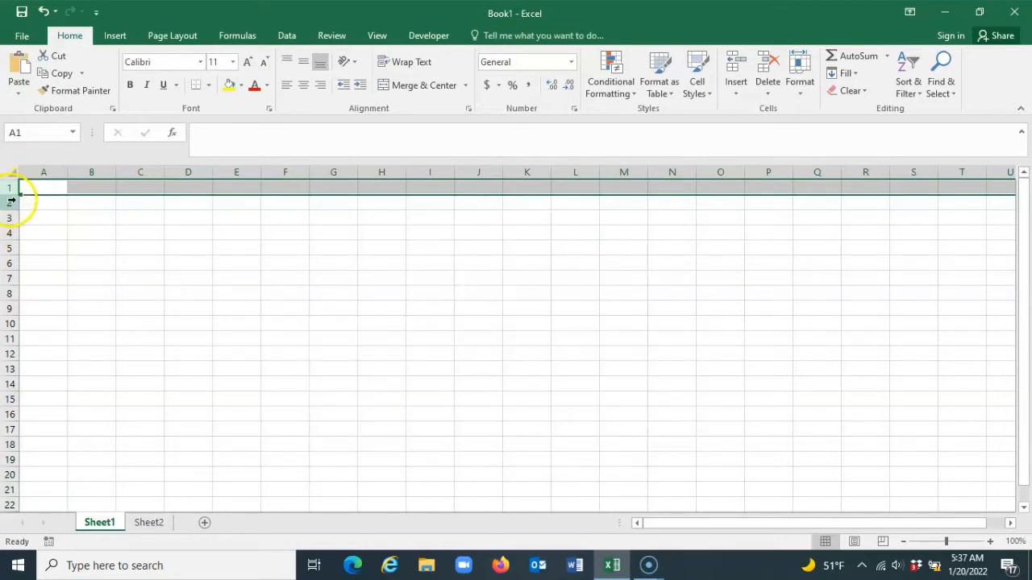
click(10, 201)
click(10, 216)
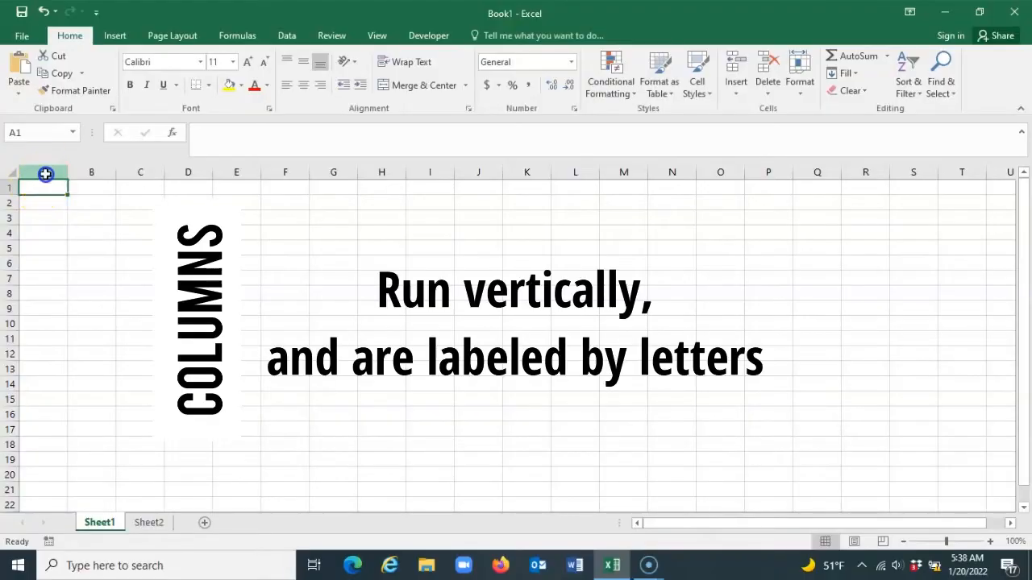
Select columns A and B in turn, repeat both, and finish with column C
click(45, 172)
click(91, 172)
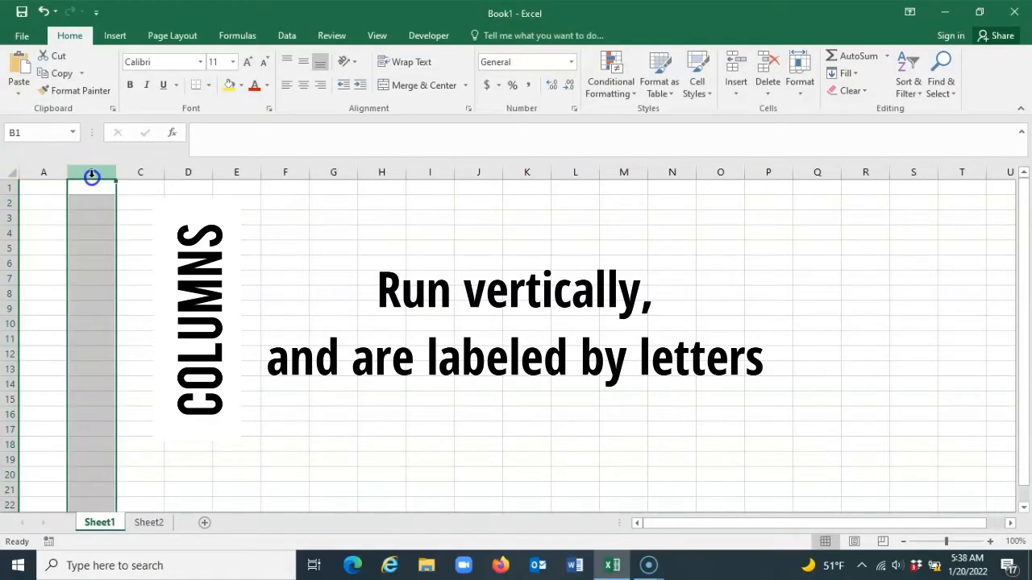
click(45, 171)
click(88, 172)
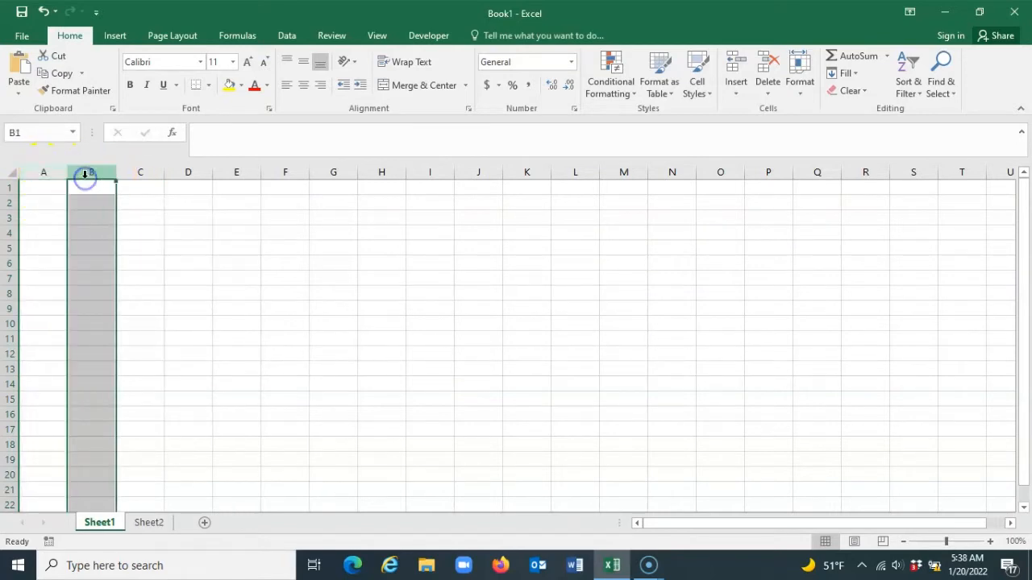
click(139, 173)
Select columns Z, AA, AB and AC one after another to examine how lettering continues past Z
drag(707, 523, 782, 524)
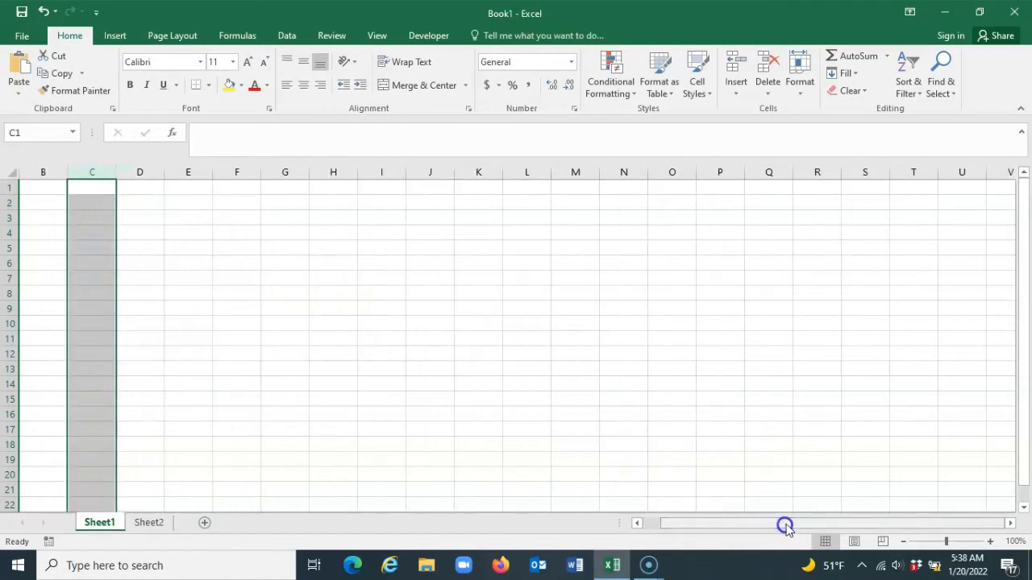
click(1013, 523)
drag(1013, 523, 1013, 524)
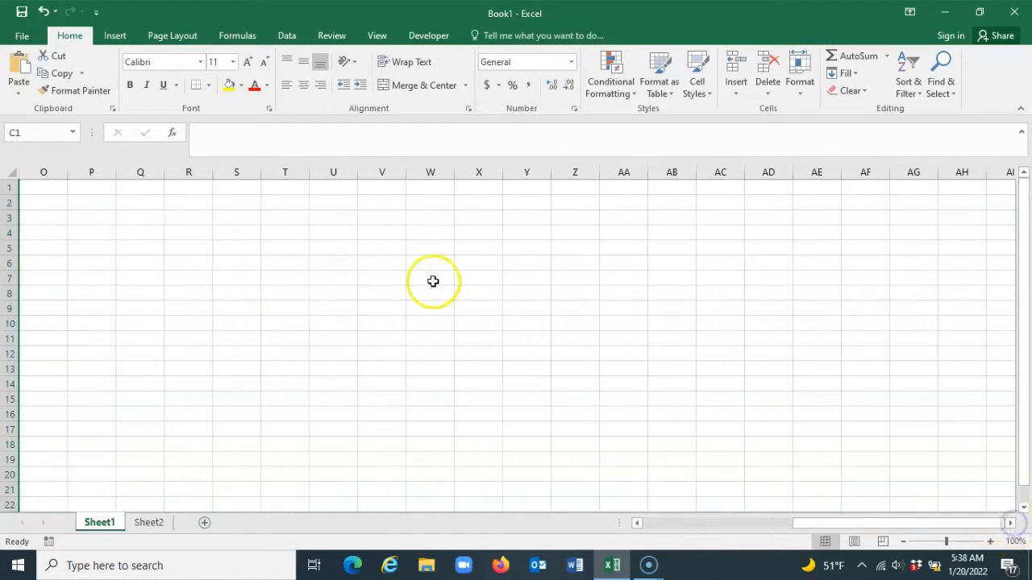
click(574, 173)
click(625, 173)
click(670, 172)
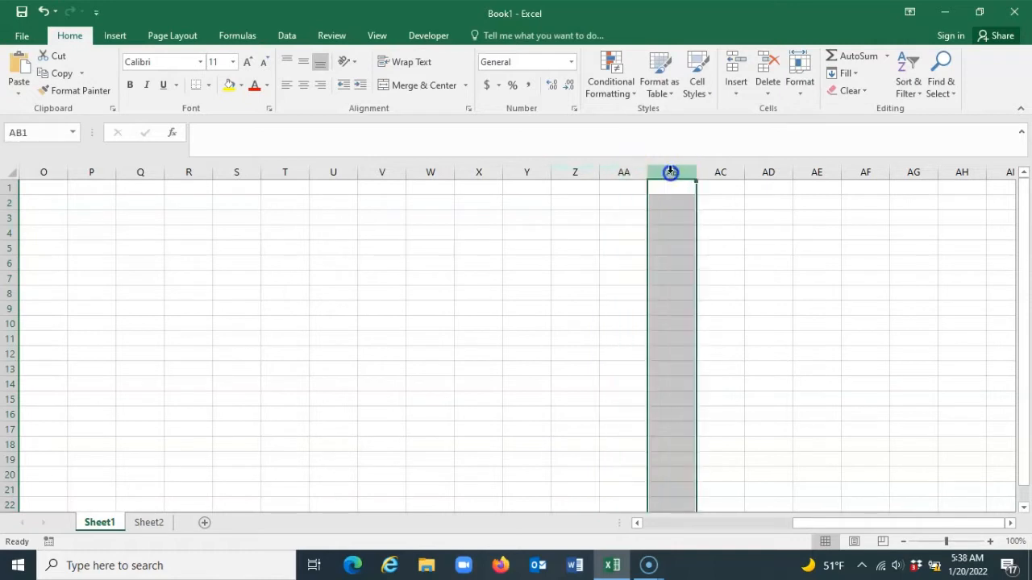
click(719, 172)
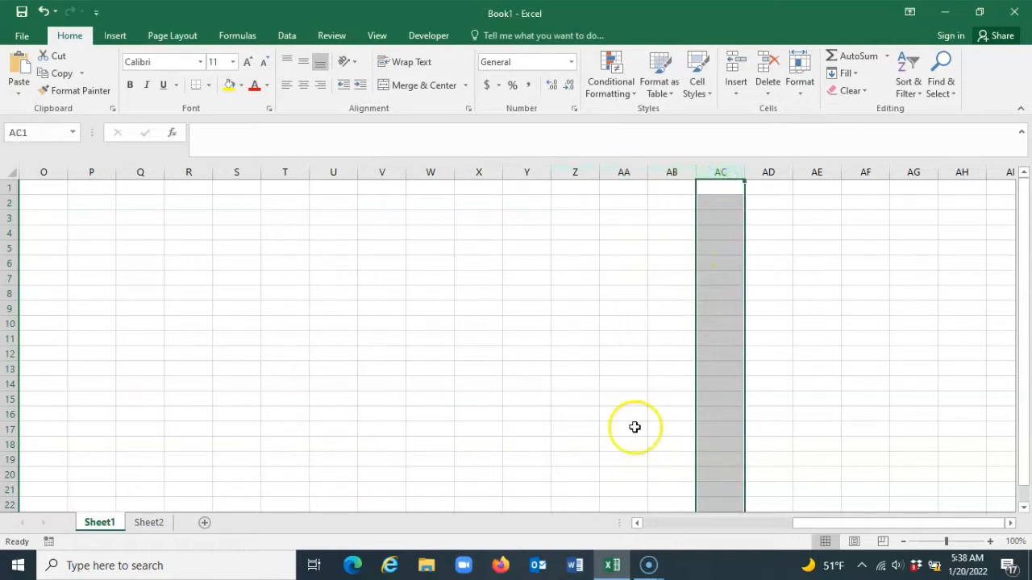
Select column E on Sheet1, followed by row 1
drag(812, 518, 811, 518)
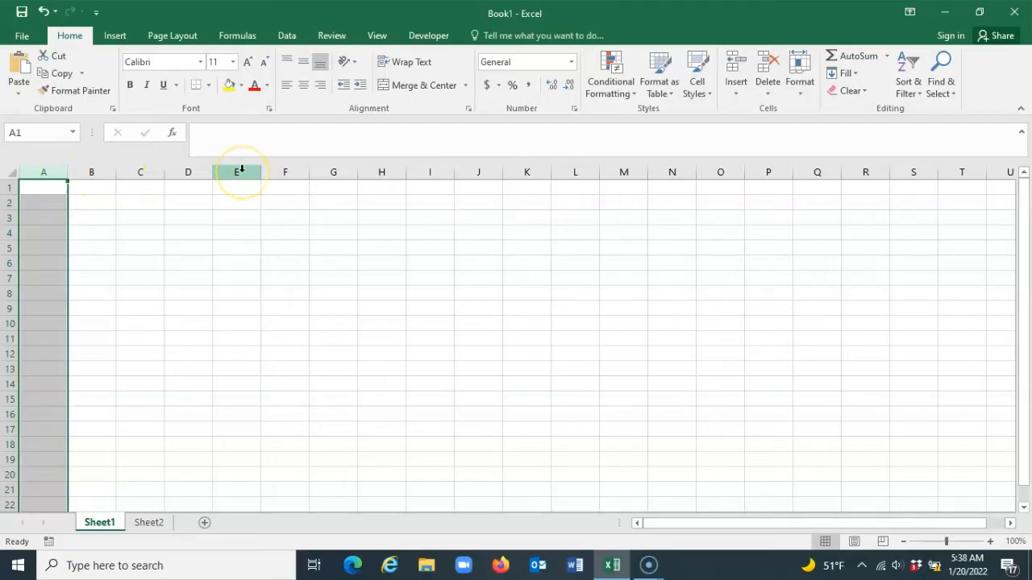
click(241, 170)
click(10, 186)
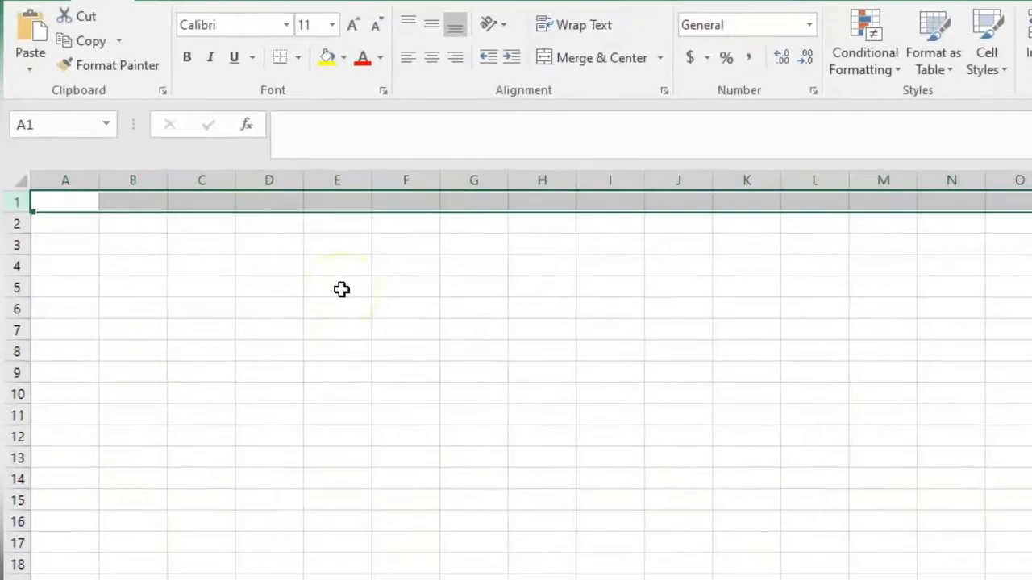
Show how cell E5 is named by selecting E5, column E, row 5 and E5 again, followed by cell C5
click(239, 250)
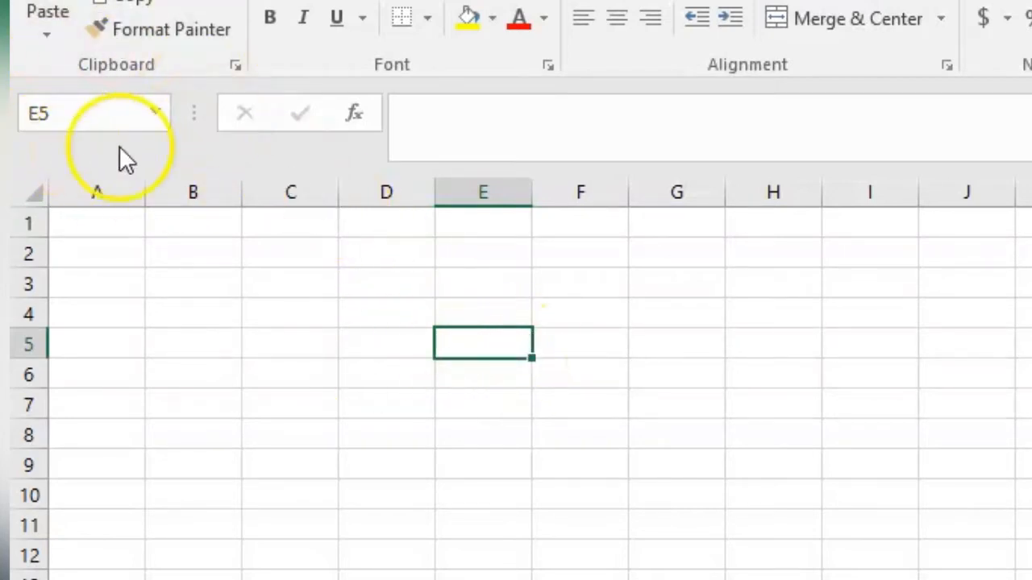
click(490, 187)
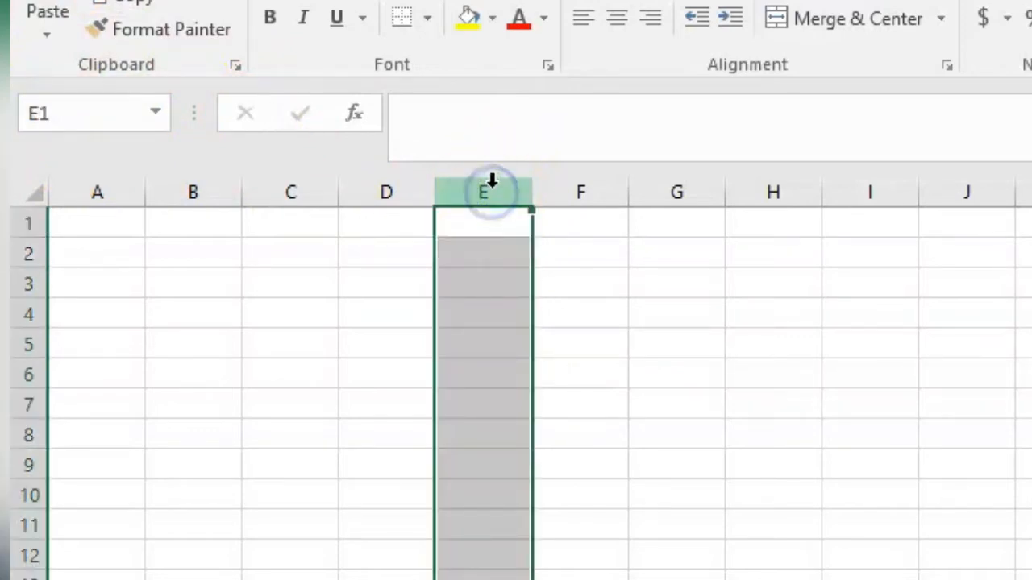
click(33, 348)
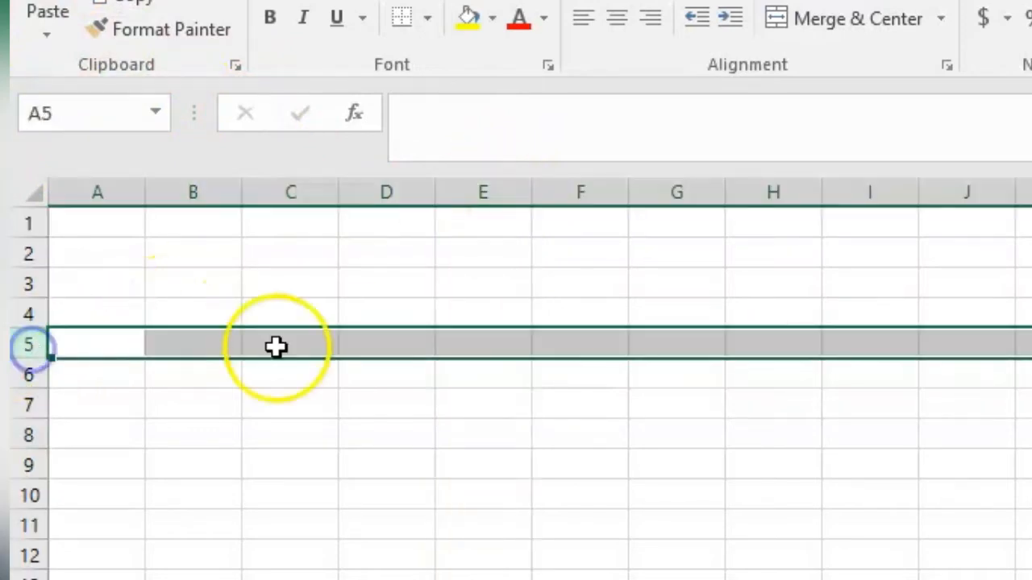
click(490, 348)
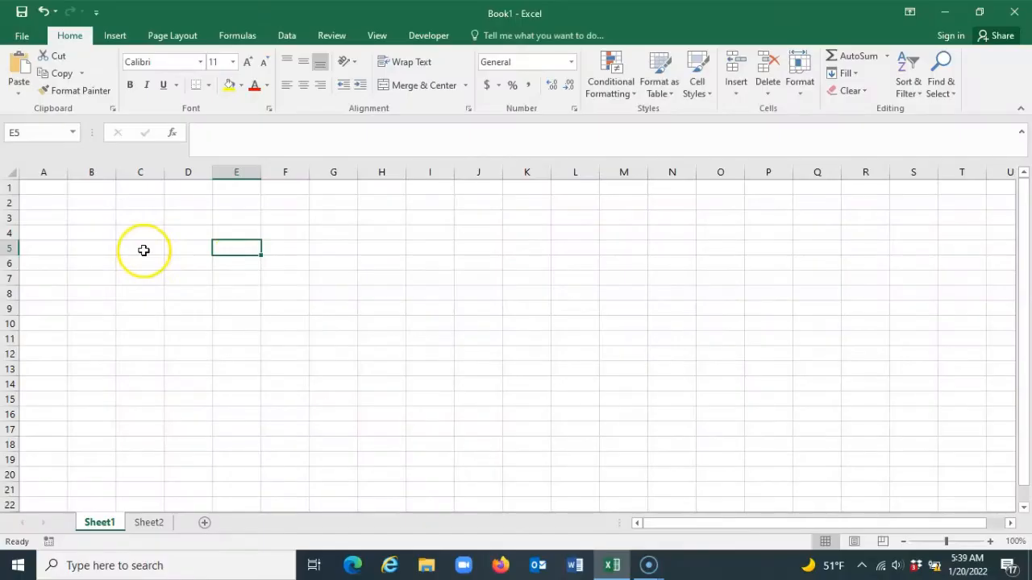
click(144, 250)
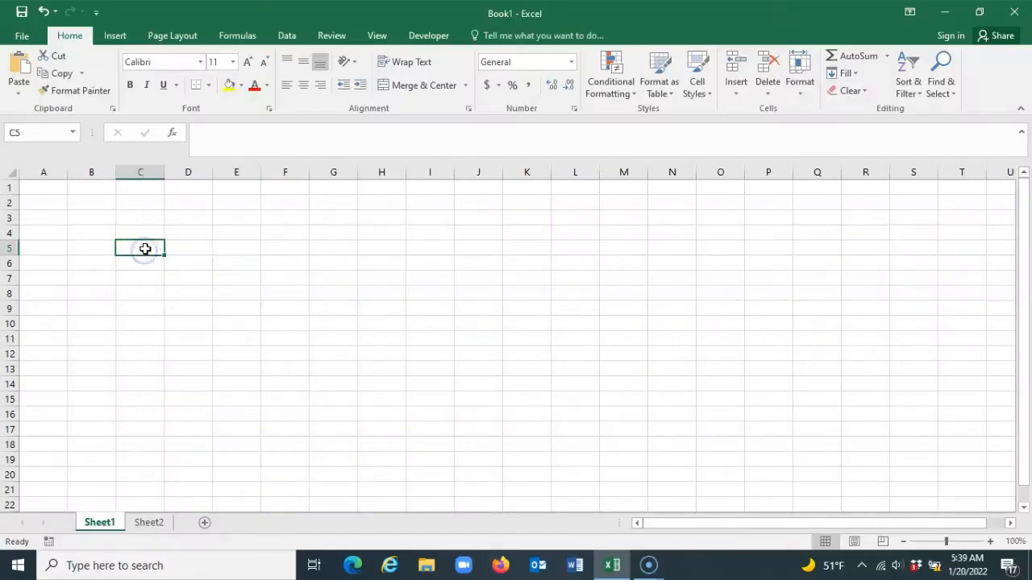
Select a single cell on Sheet1, followed by a block of cells starting at D3
click(384, 309)
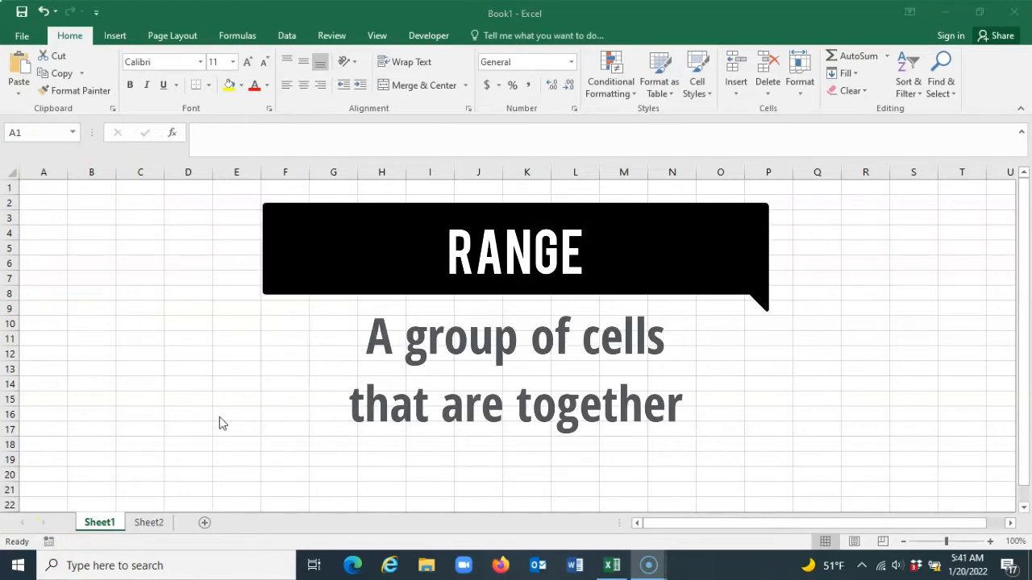
click(189, 215)
drag(190, 214, 390, 350)
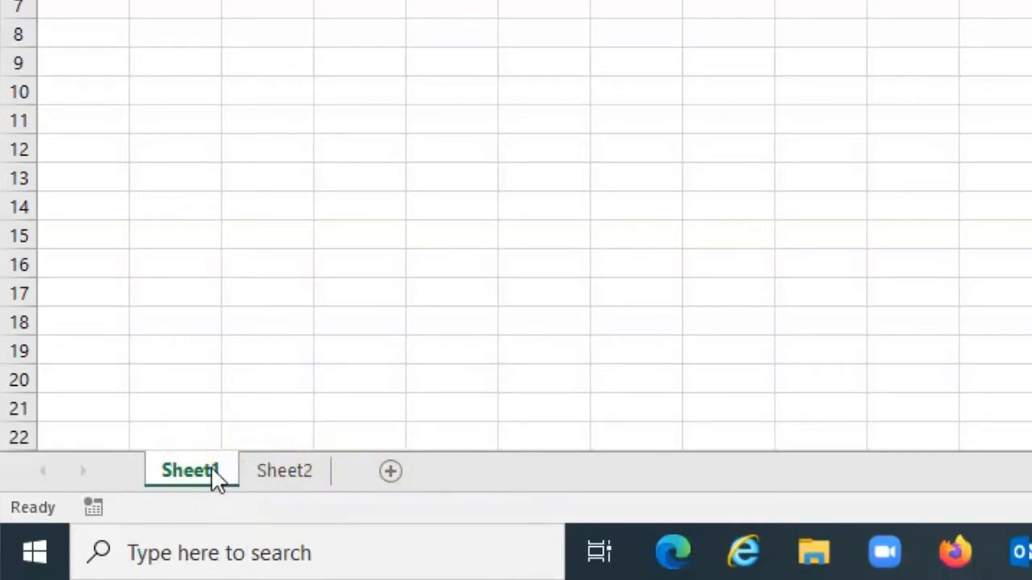
Delete the Sheet2 worksheet from the workbook
click(287, 471)
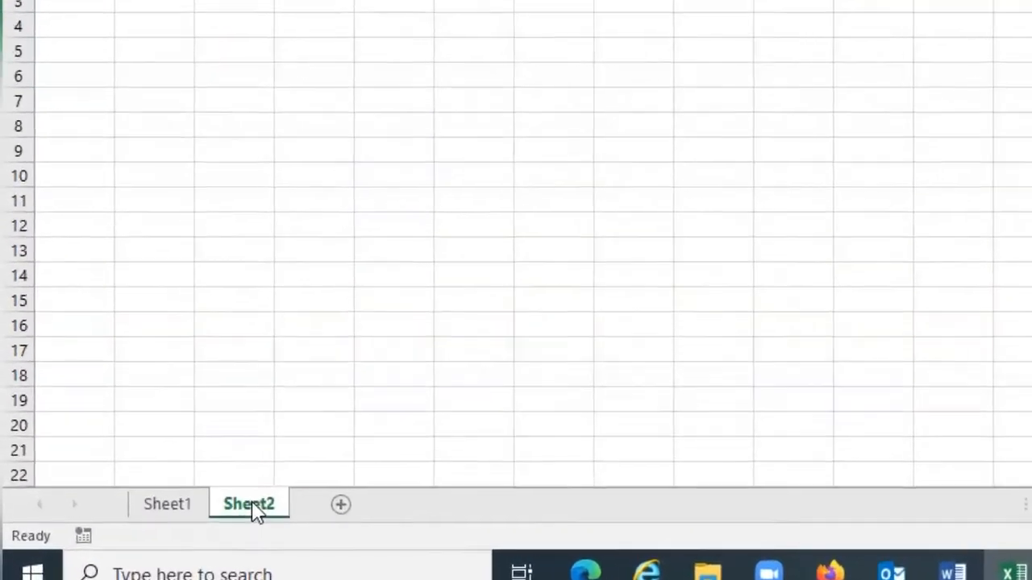
click(287, 469)
right_click(304, 494)
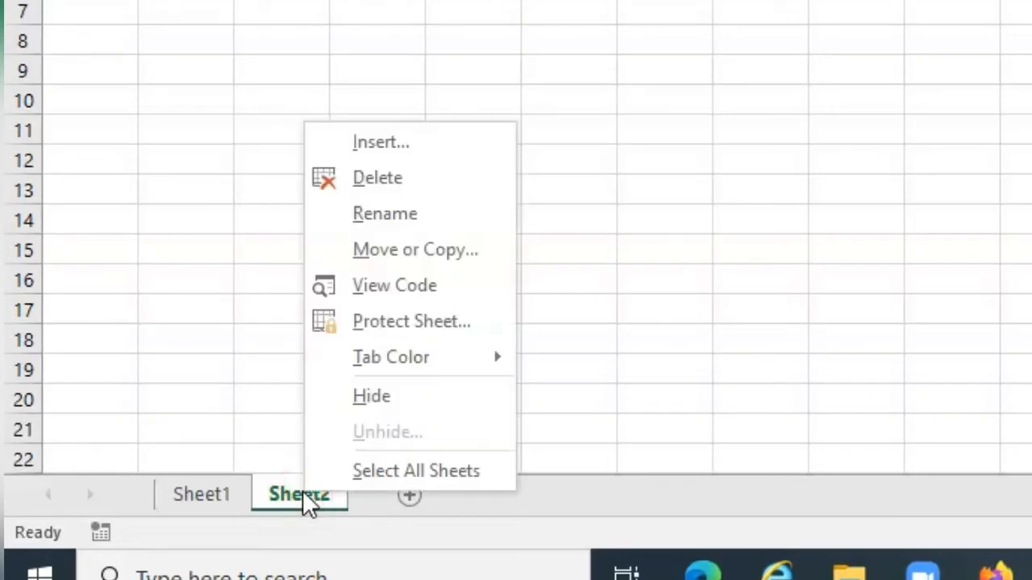
click(407, 181)
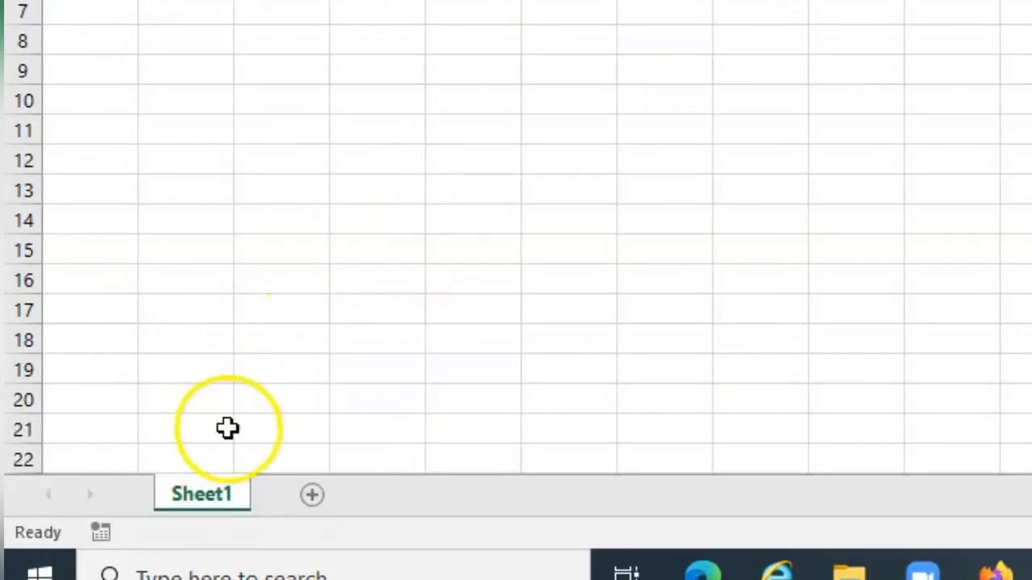
Rename the Sheet1 worksheet as "Black Owned Businesses Memphis"
right_click(216, 496)
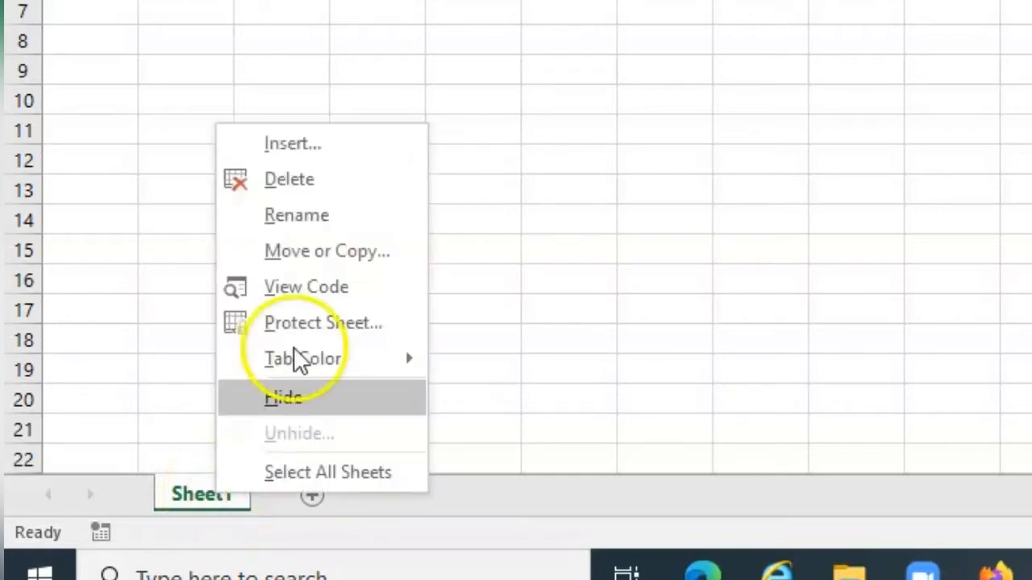
click(324, 218)
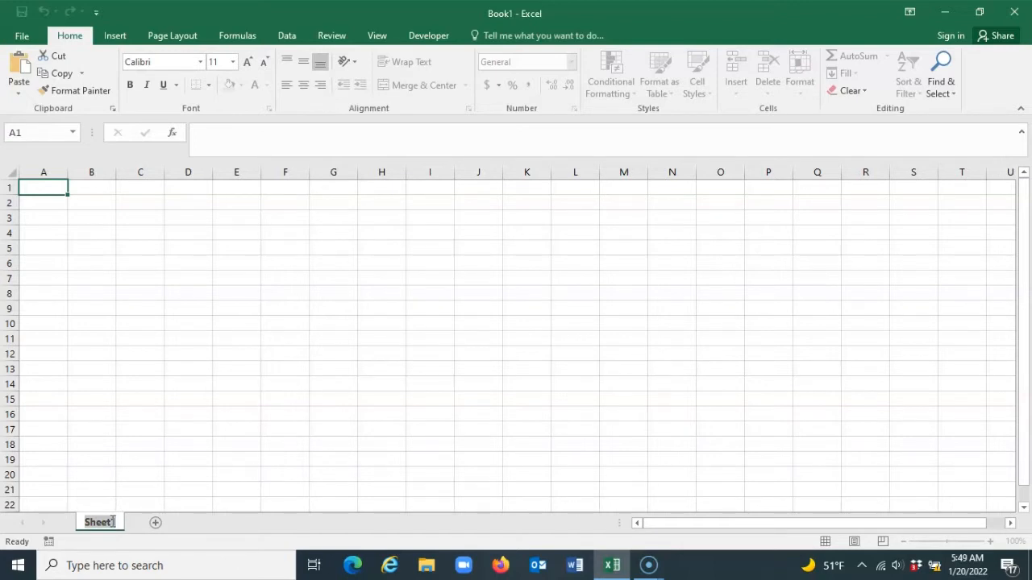
text(Black D)
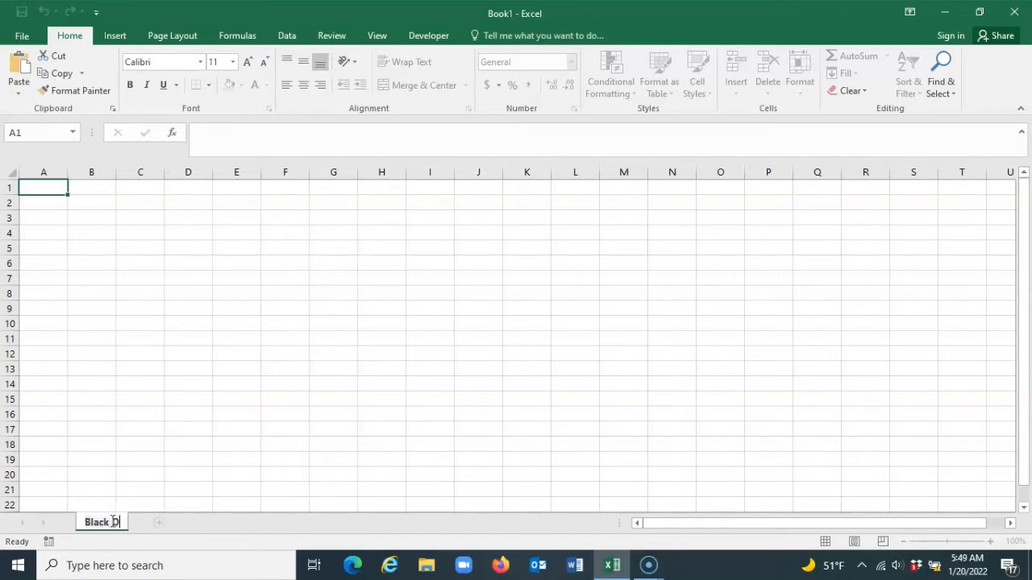
text(owned Busine)
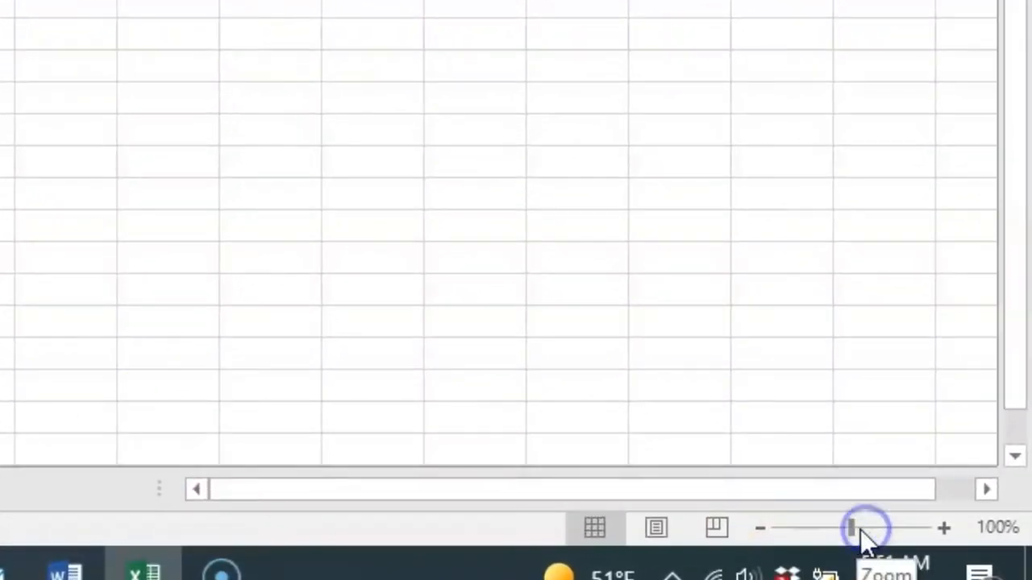
Enlarge the worksheet display, reduce it to 160% zoom, and return to the first rows
drag(852, 528, 876, 528)
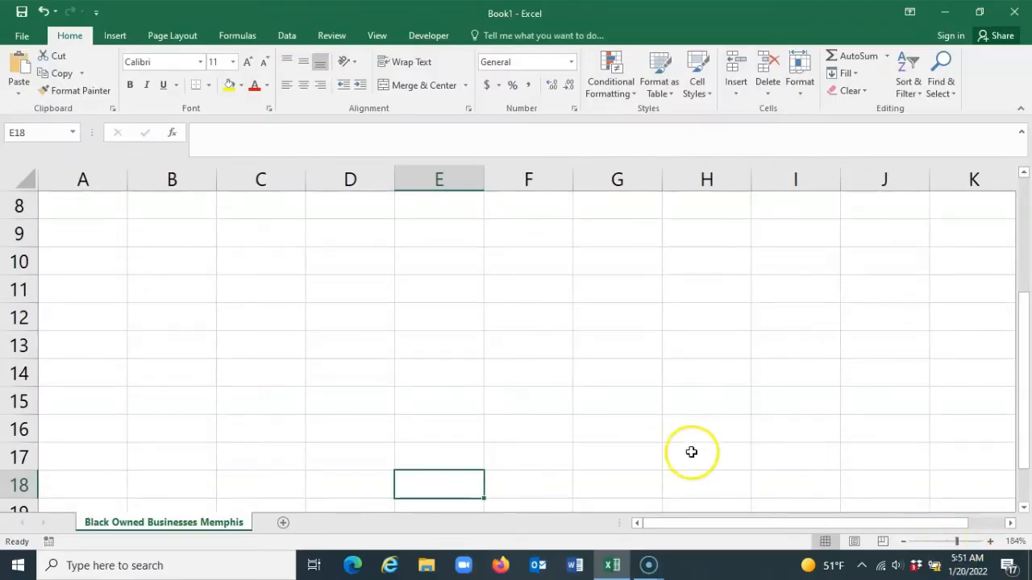
click(903, 545)
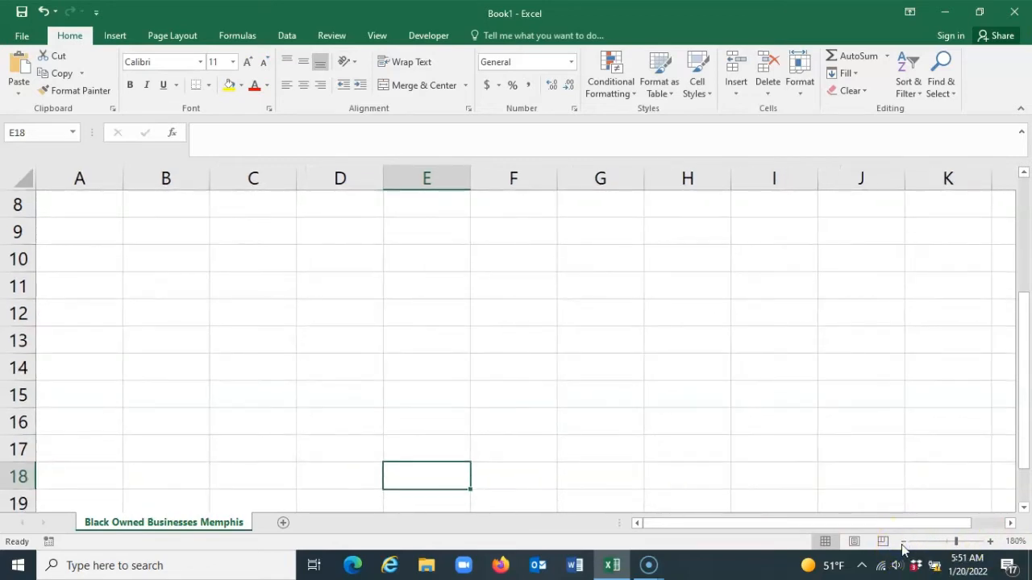
click(903, 544)
click(903, 544)
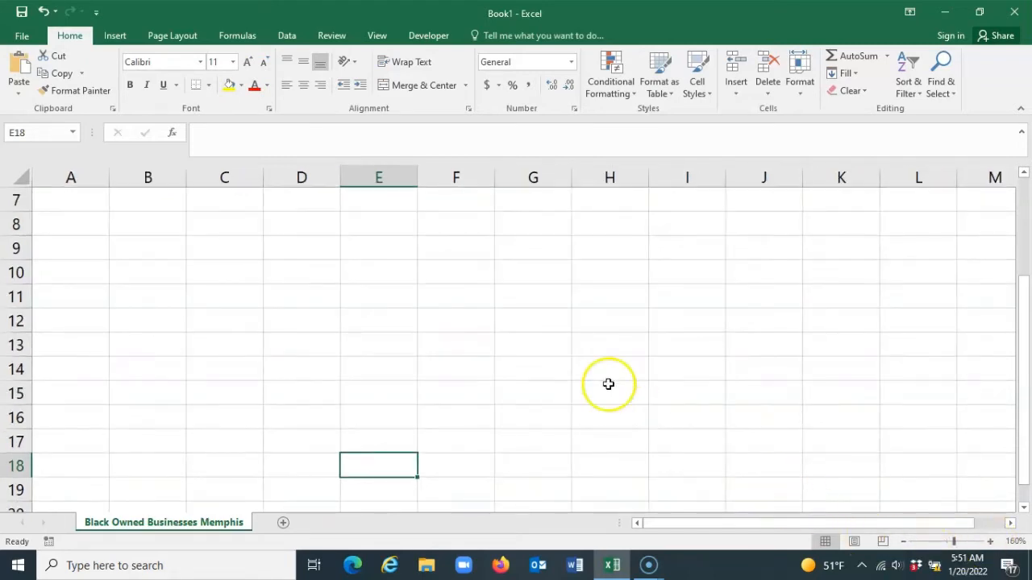
scroll(195, 323, up, 2)
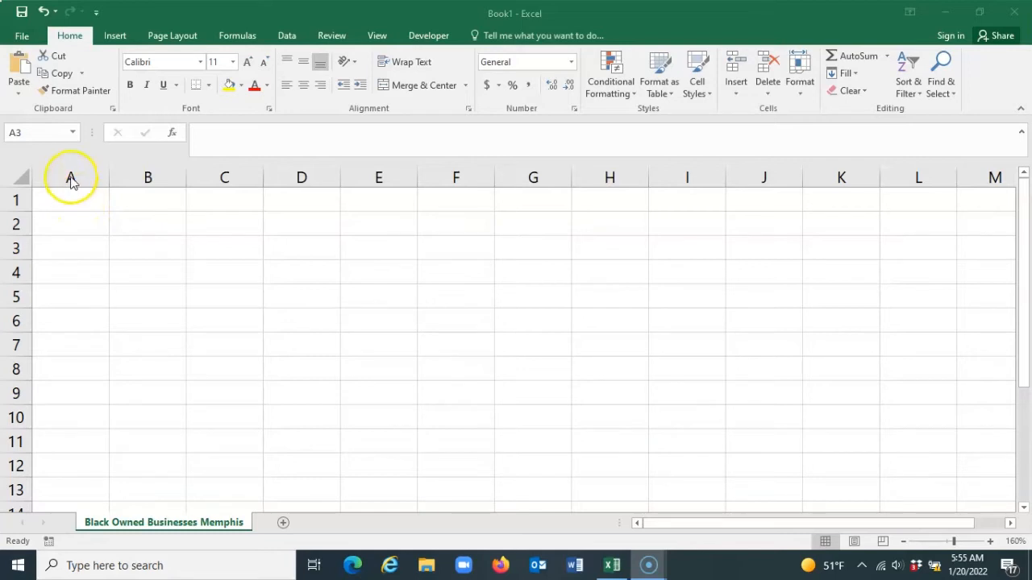
Enter the title "Black Owned Businesses in Memphis, TN" in cell A1 through the formula bar
double_click(75, 198)
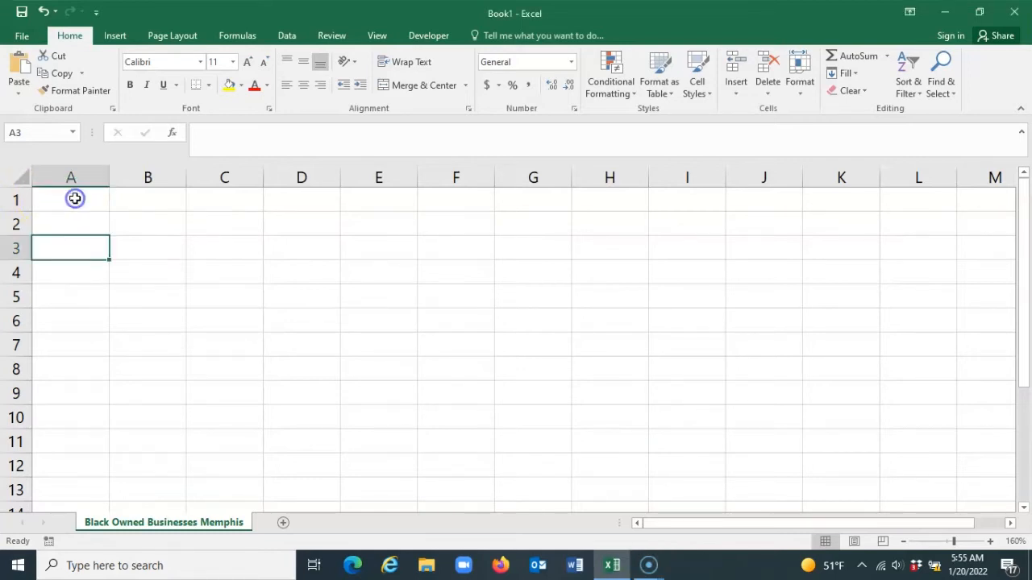
click(75, 199)
click(208, 137)
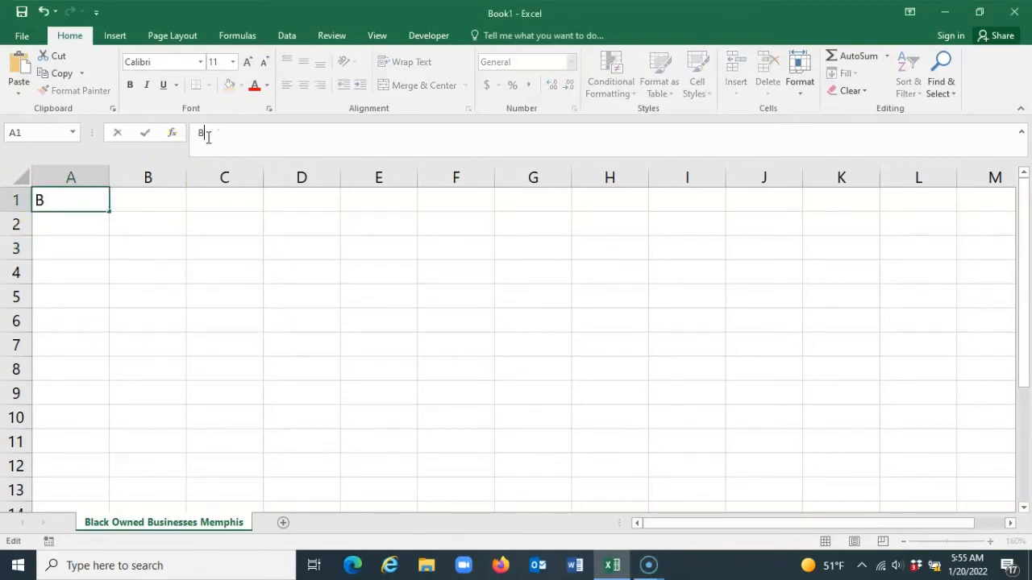
text(Black Owned Businesses in Mem)
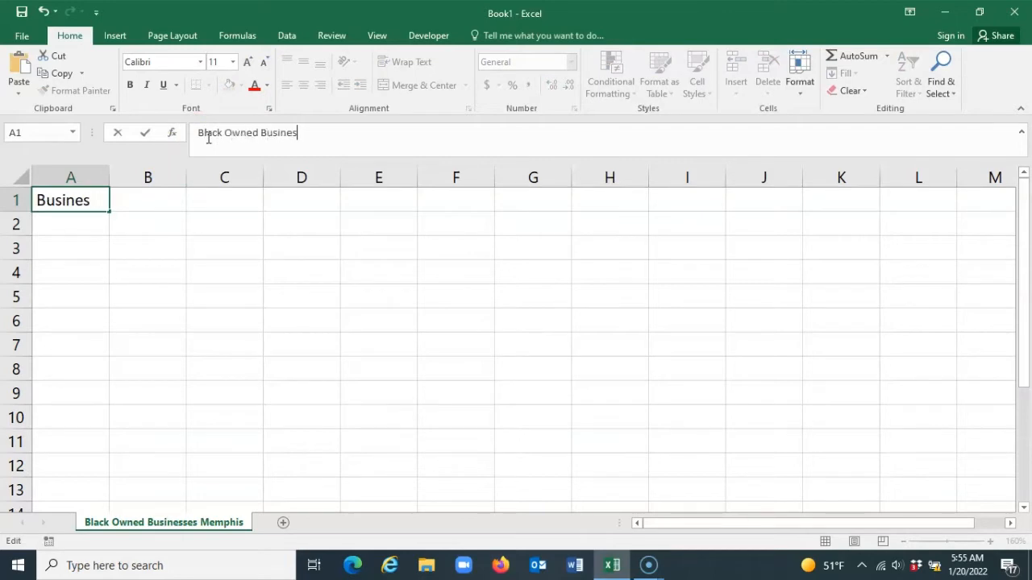
text(phis, TN)
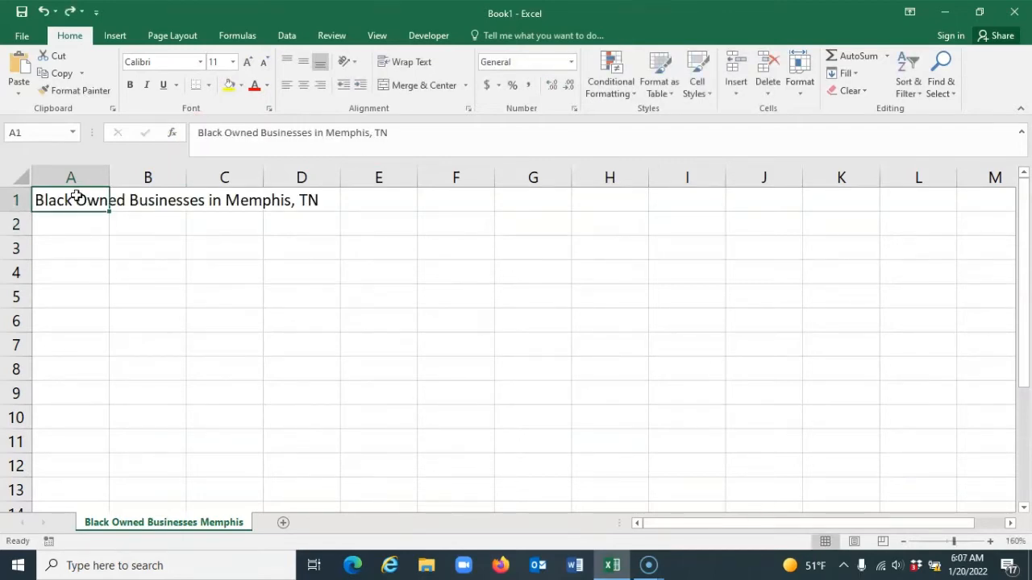
Select cells B1, C1 and D1 in turn to check whether they contain any of the title text
key(Right)
key(Right)
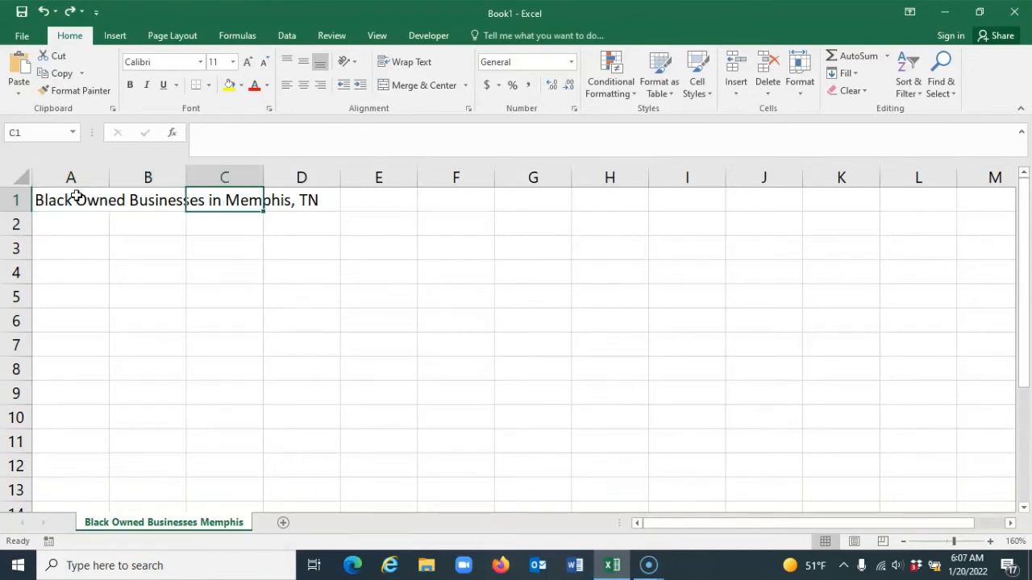
key(Right)
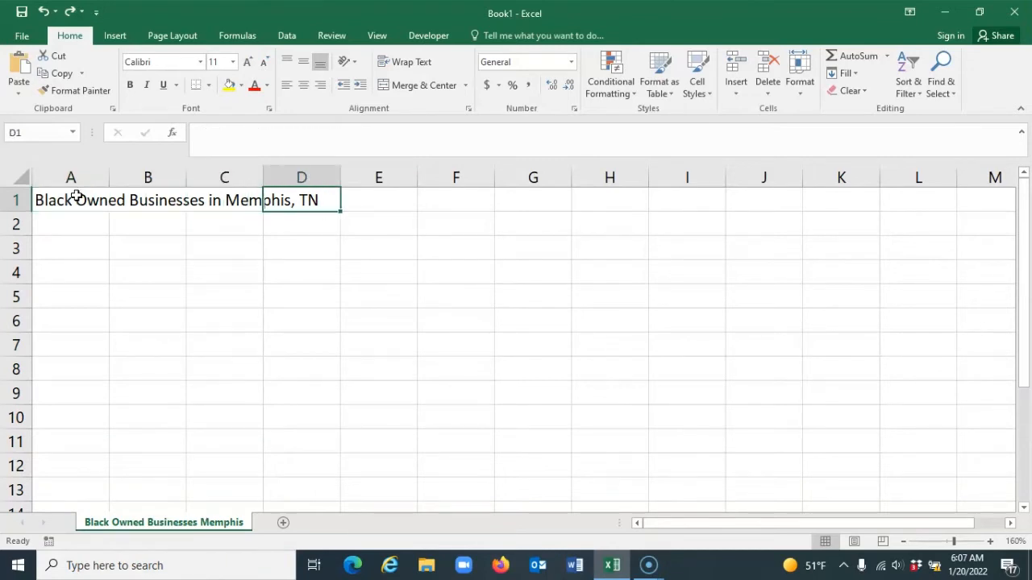
Enter the sample text "dh" in cell B1, next to the title
click(159, 200)
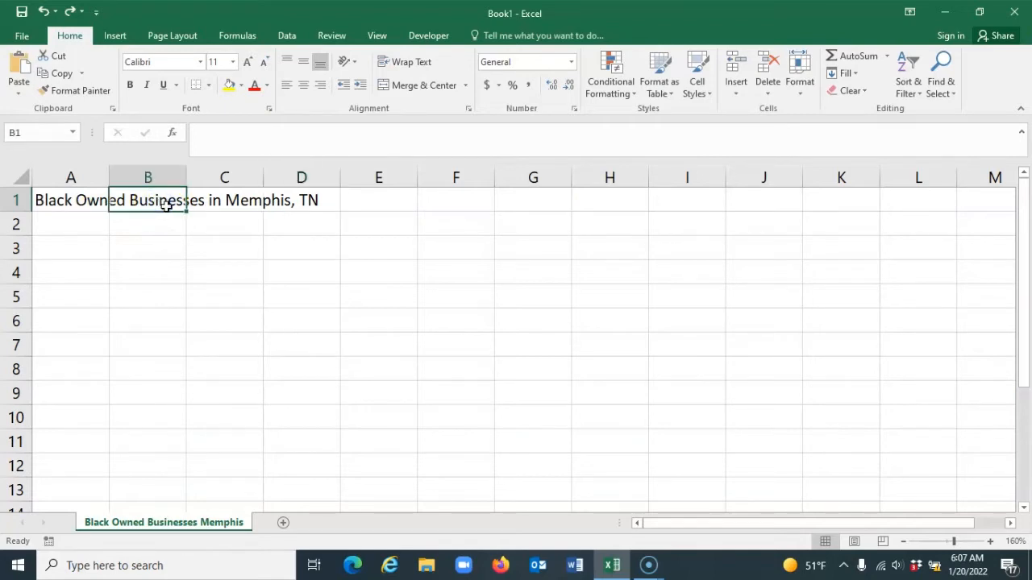
text(dh)
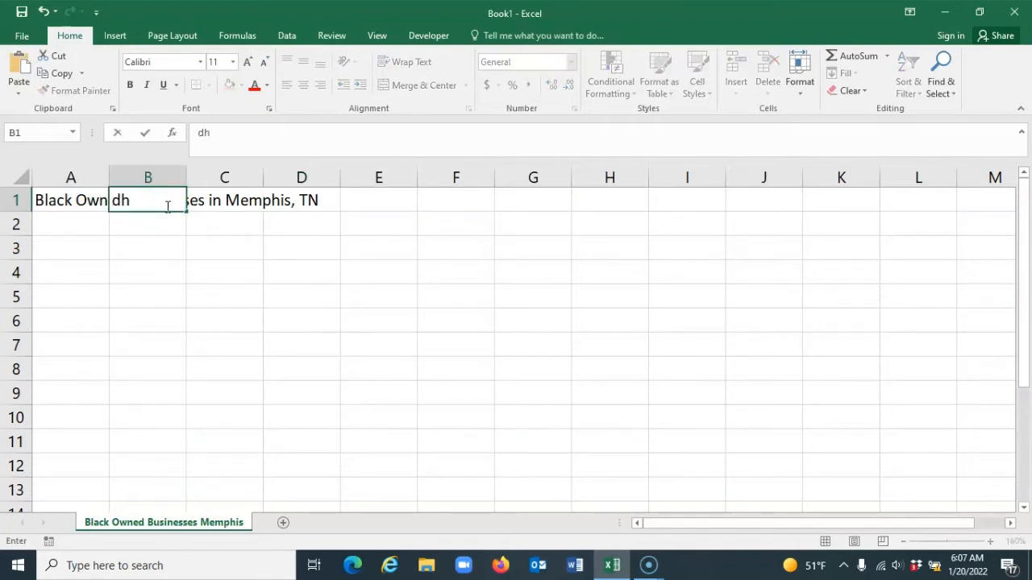
key(Return)
Resize column A so the whole title in A1 fits, and increase the height of row 1
click(70, 198)
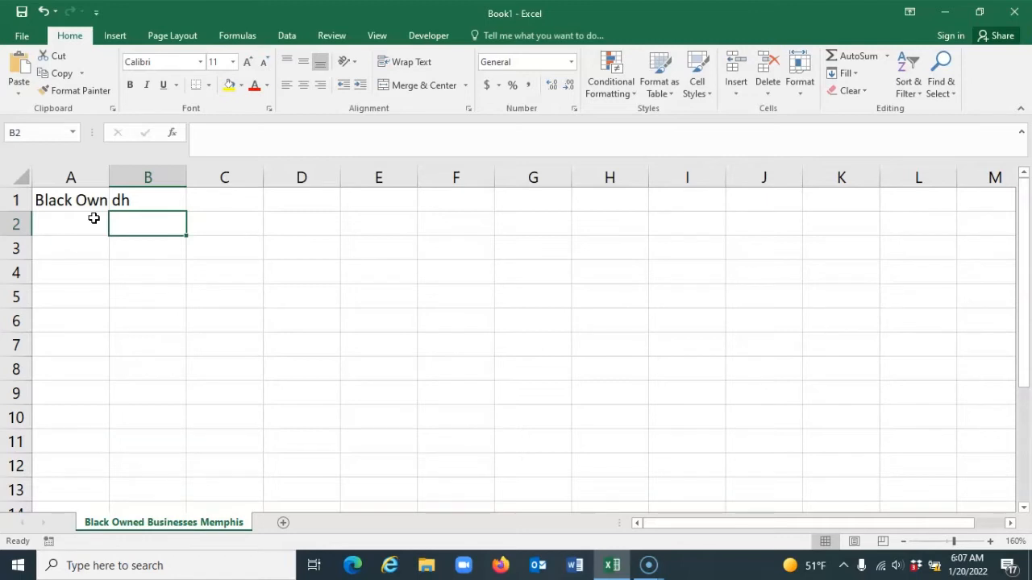
click(83, 175)
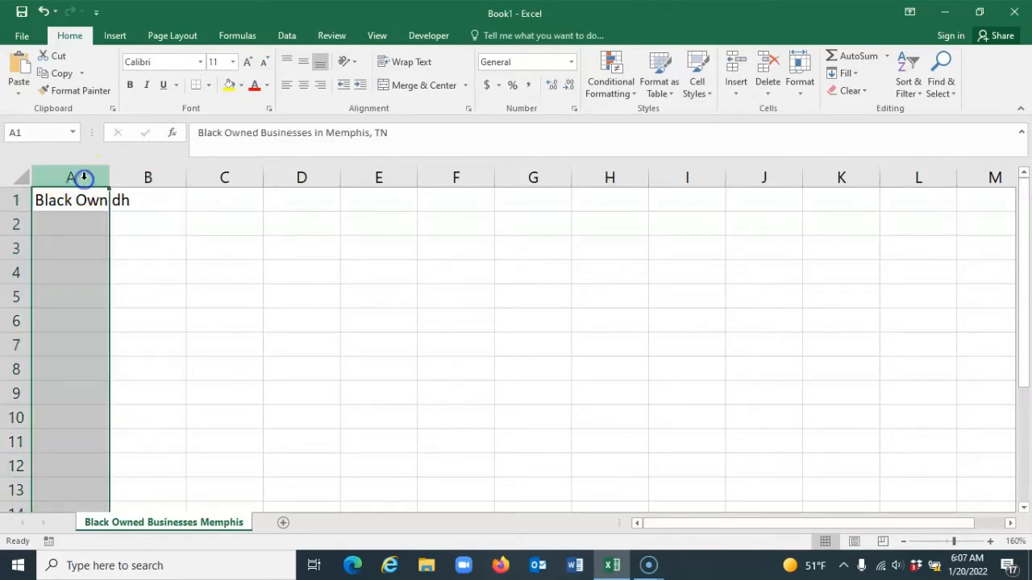
click(133, 175)
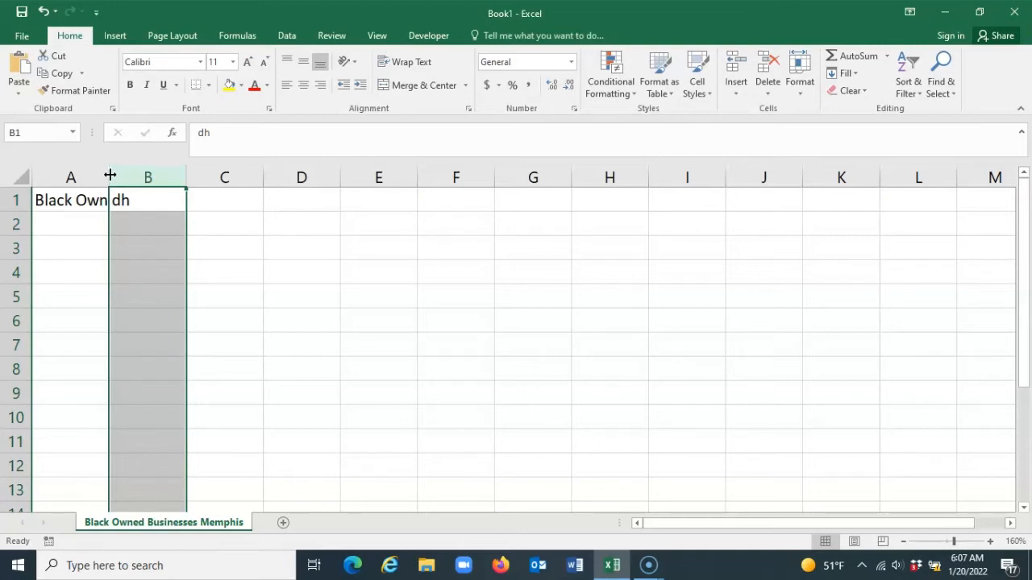
drag(110, 176, 337, 176)
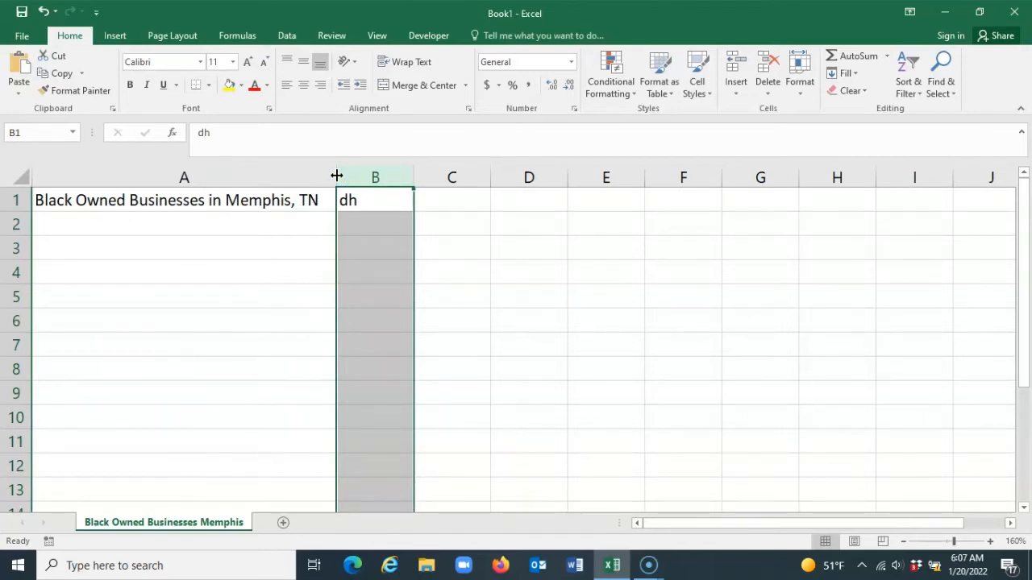
drag(18, 212, 13, 243)
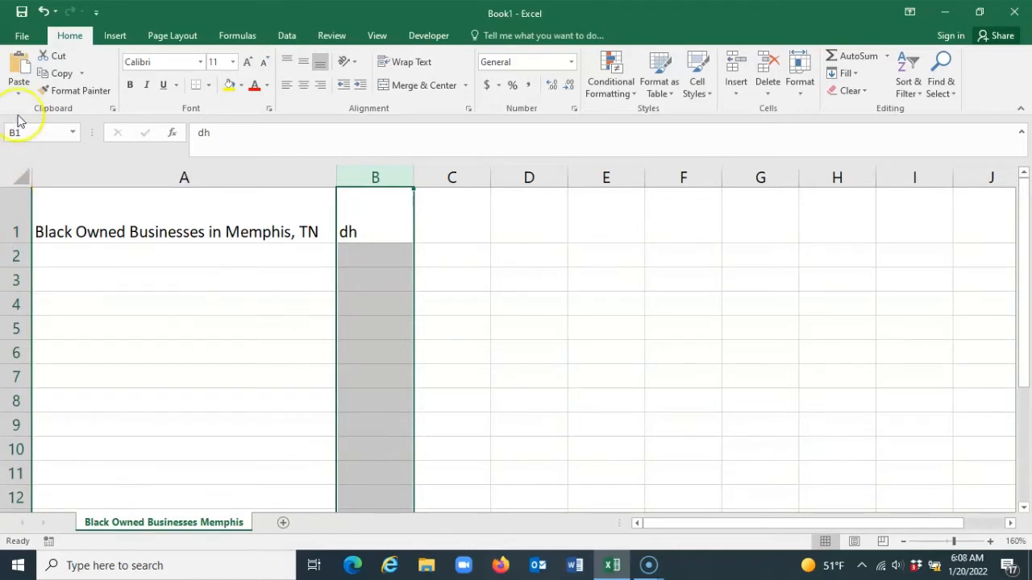
Undo the row 1 height change and the column A width change
click(42, 11)
click(42, 12)
click(43, 12)
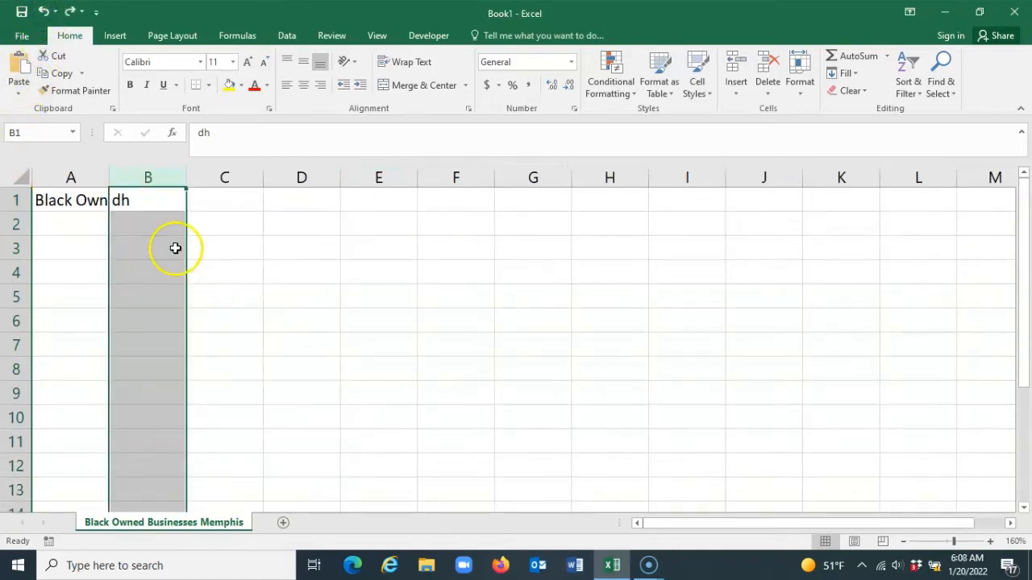
Widen column A at its border with column B until it holds the full title
click(256, 292)
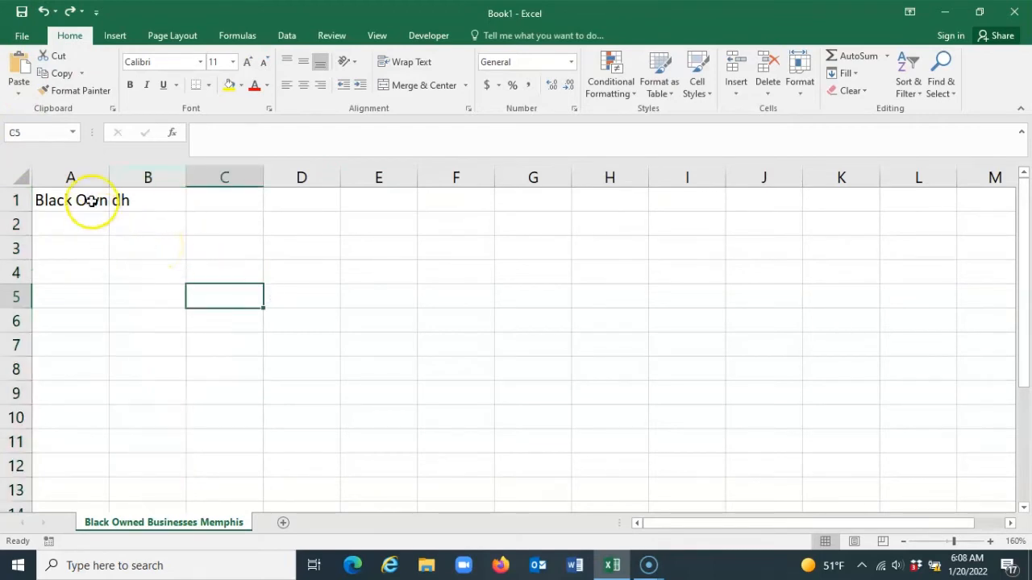
click(78, 178)
click(147, 177)
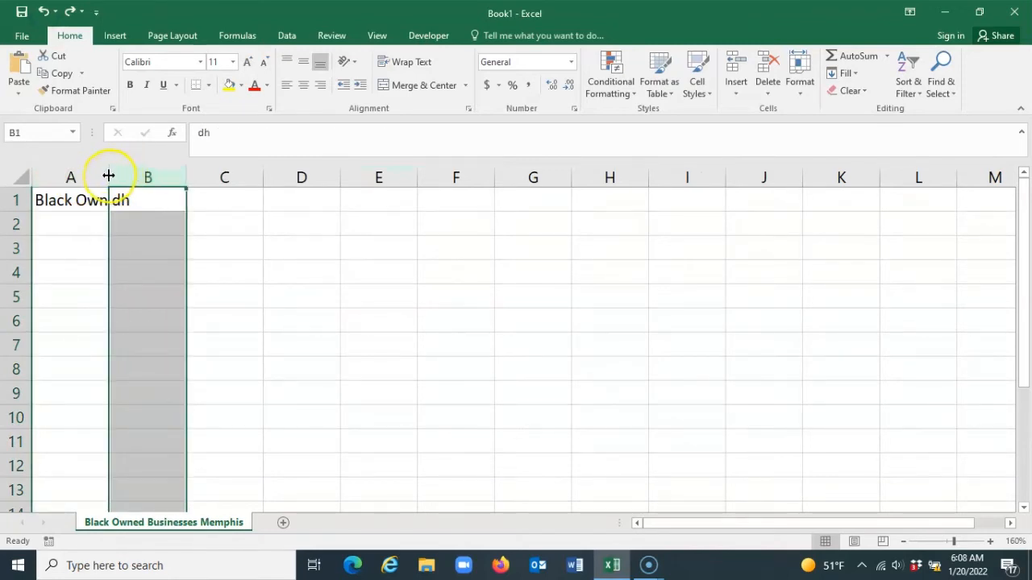
double_click(108, 176)
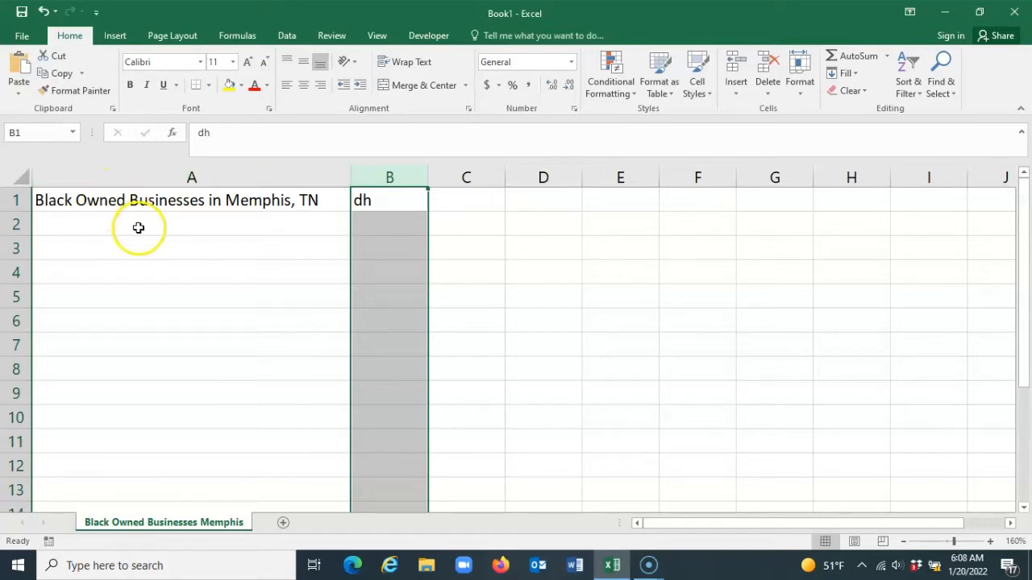
Widen column A by entering a column width, and clear the sample text from cell B1
right_click(151, 177)
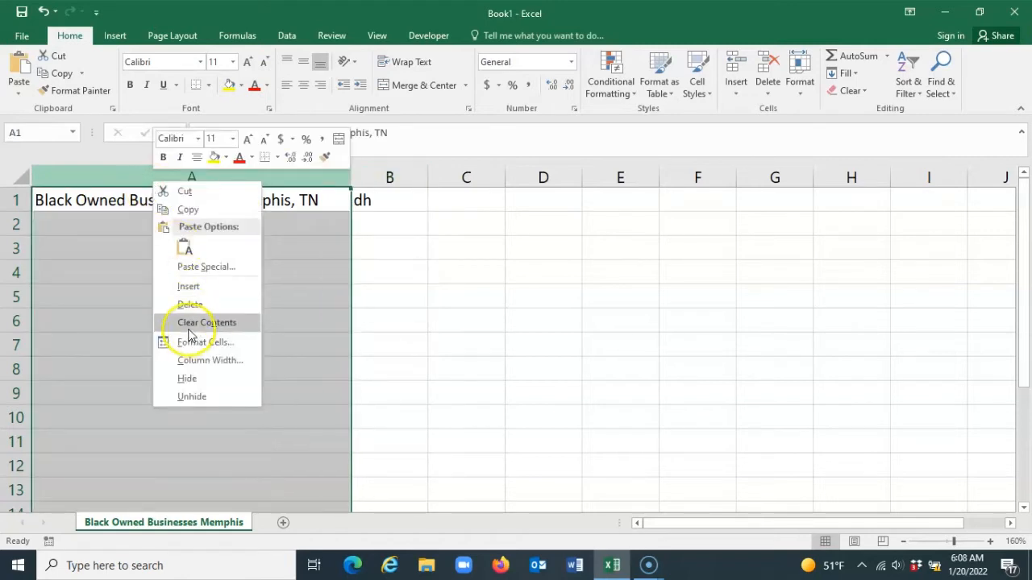
click(205, 361)
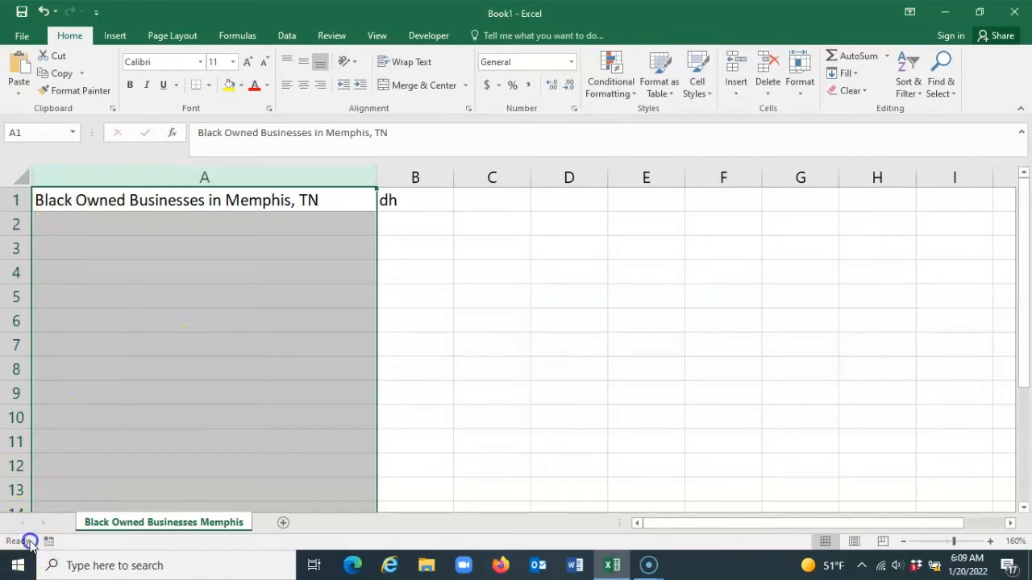
key(Down)
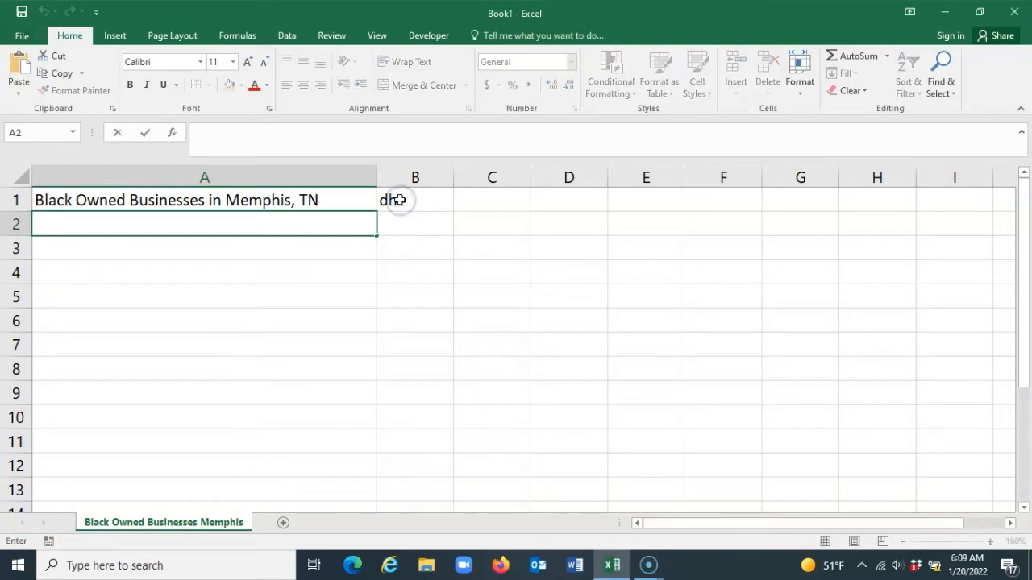
click(400, 200)
key(BackSpace)
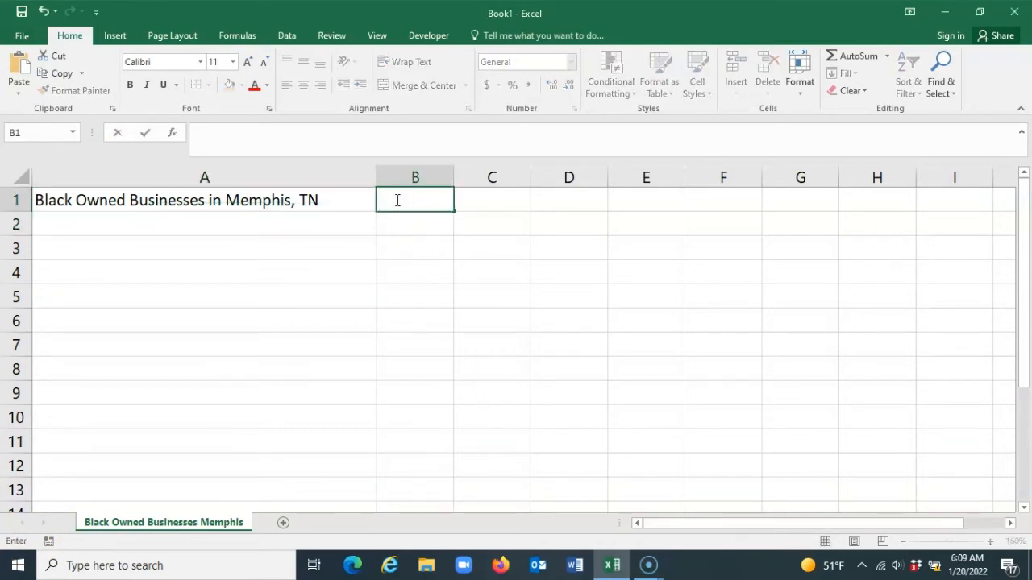
Narrow column A at its border with column B so the title in A1 spills into column B
click(361, 184)
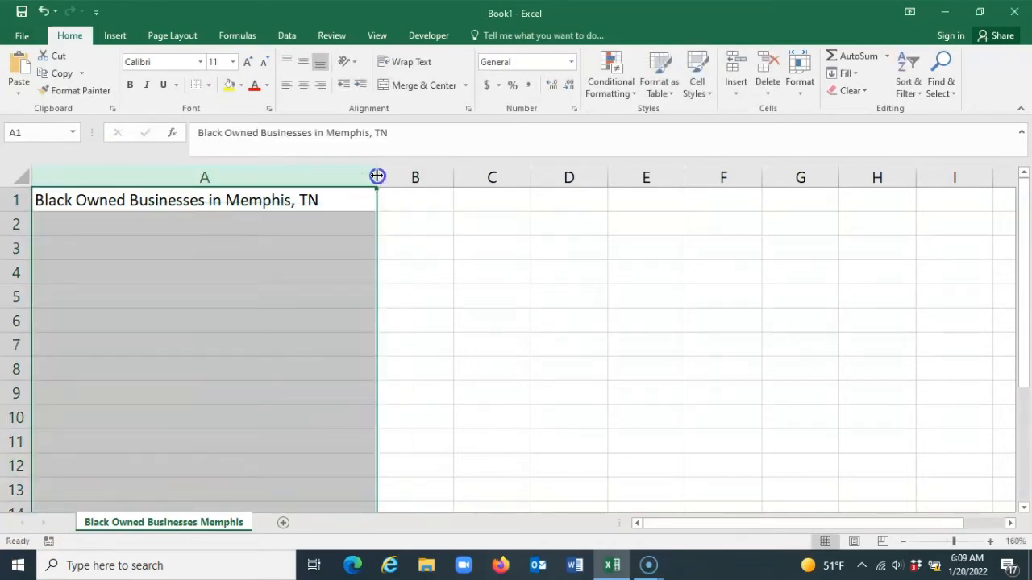
drag(377, 177, 258, 175)
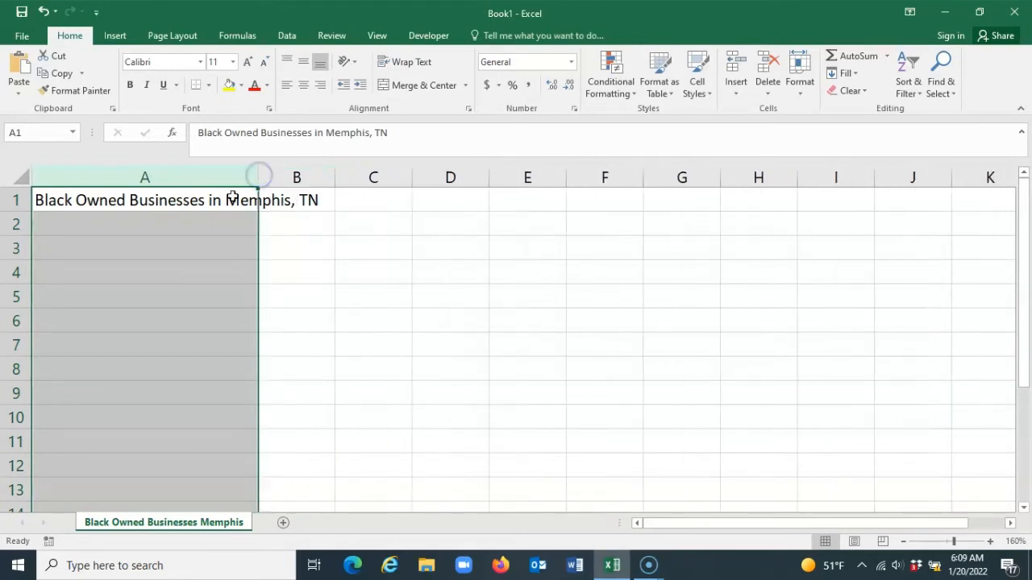
click(170, 227)
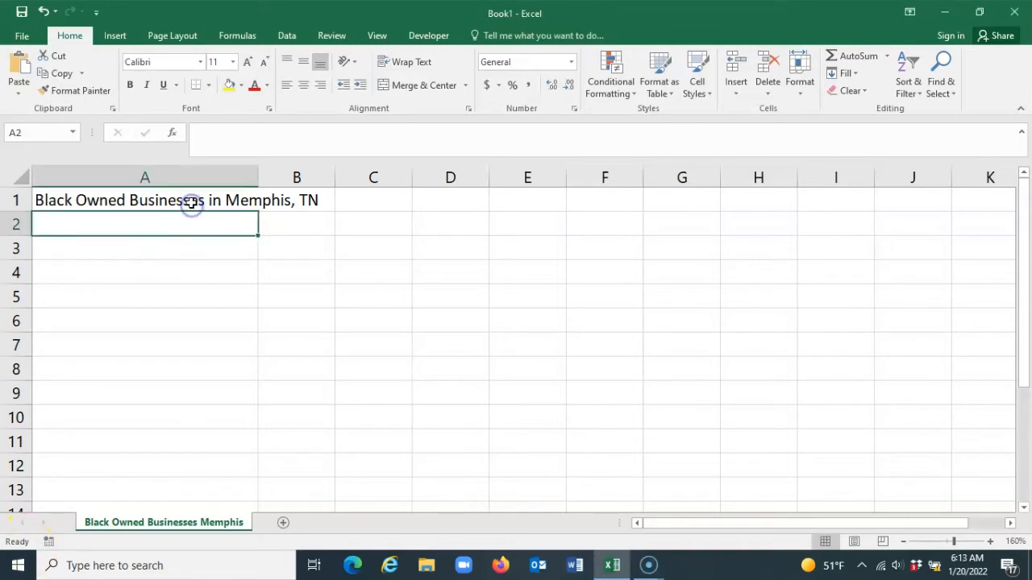
Select the title cell A1, move down to A2, select D2, and return to A2
click(192, 201)
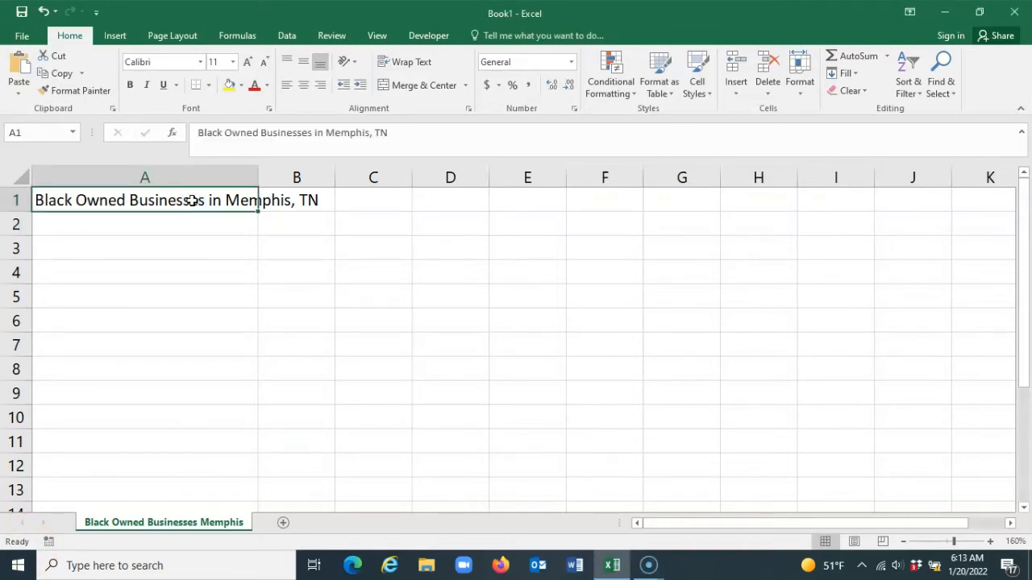
key(Return)
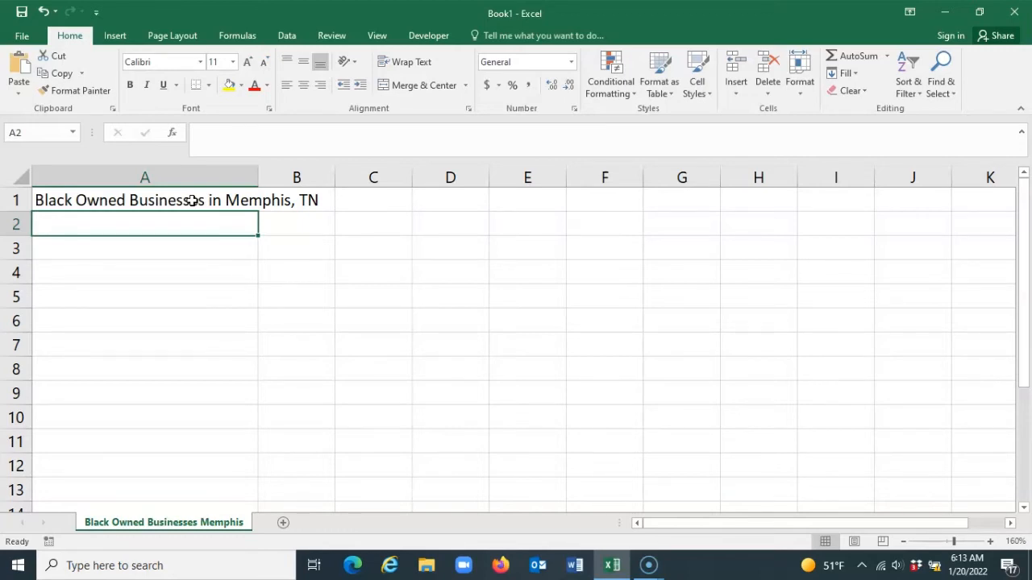
click(433, 226)
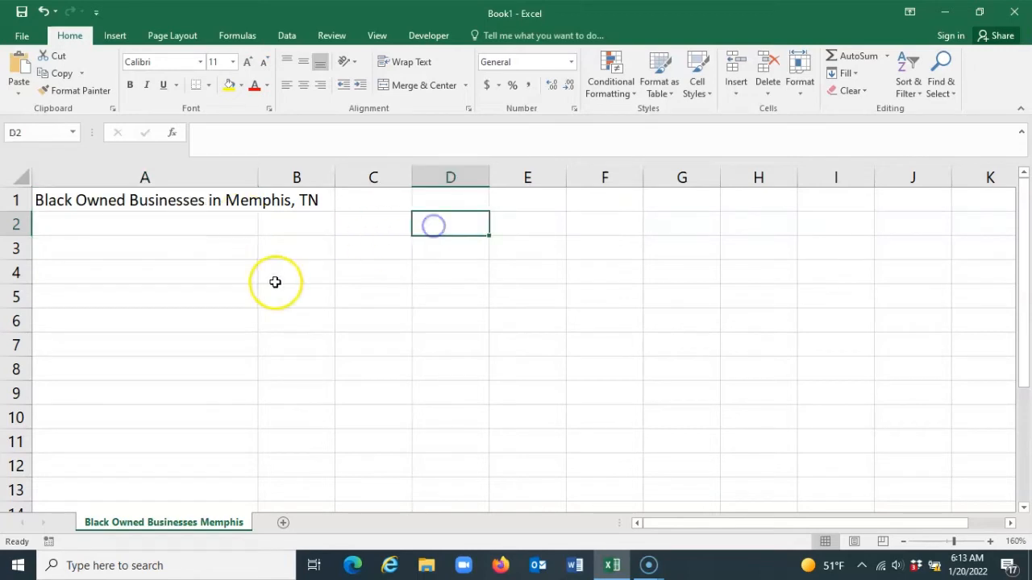
click(125, 207)
click(113, 223)
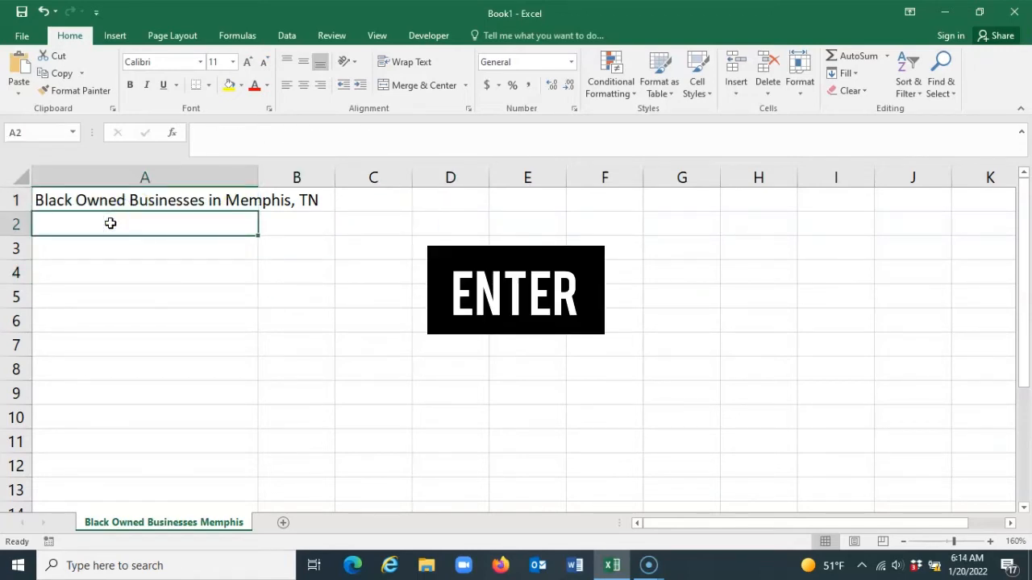
Move the active cell down column A from A2 to A6, one row at a time, and back up to A2
key(Return)
key(Return)
key(Return)
key(Return)
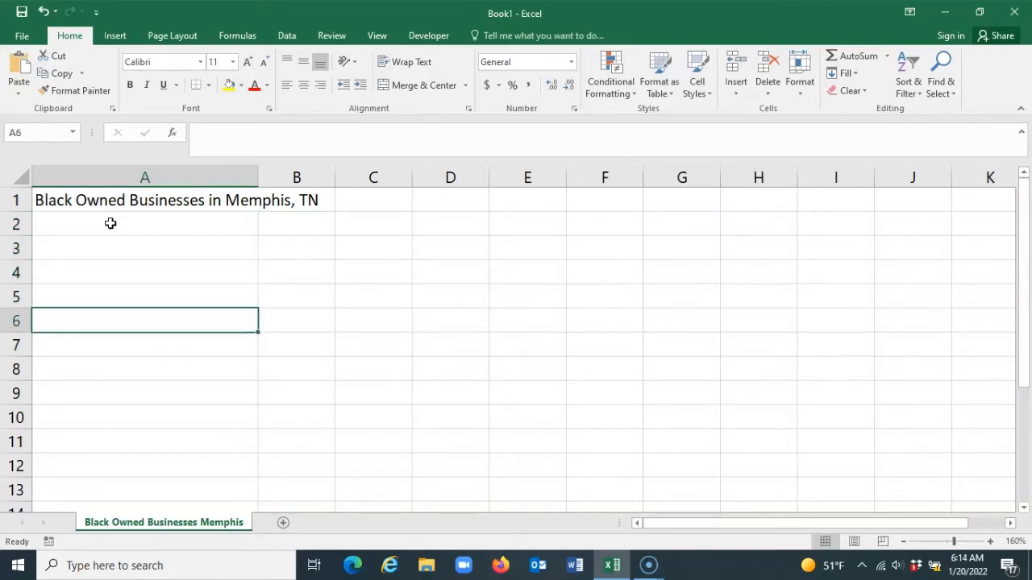
key(shift+Return)
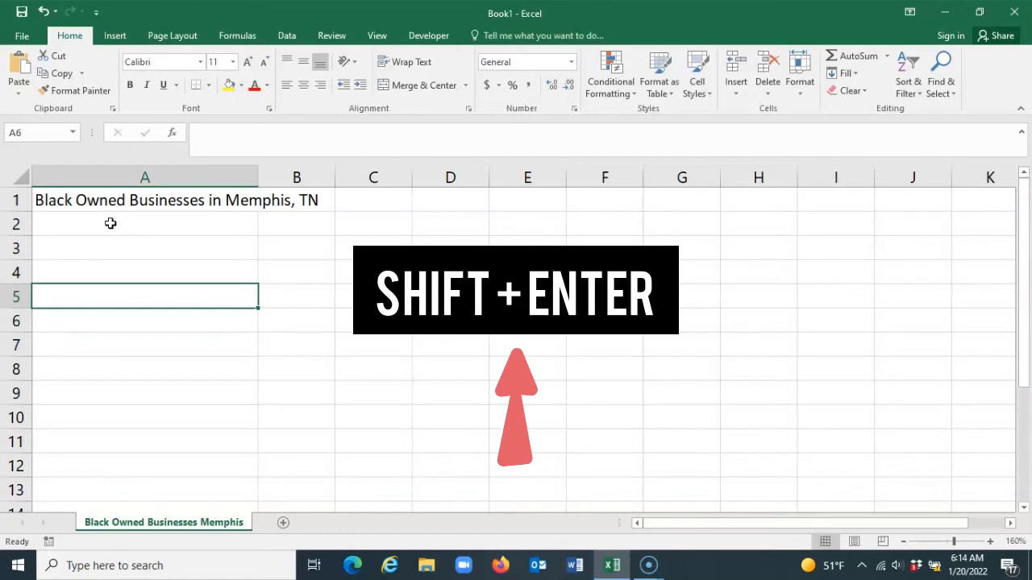
key(shift+Return)
key(shift+Return)
key(shift+Return)
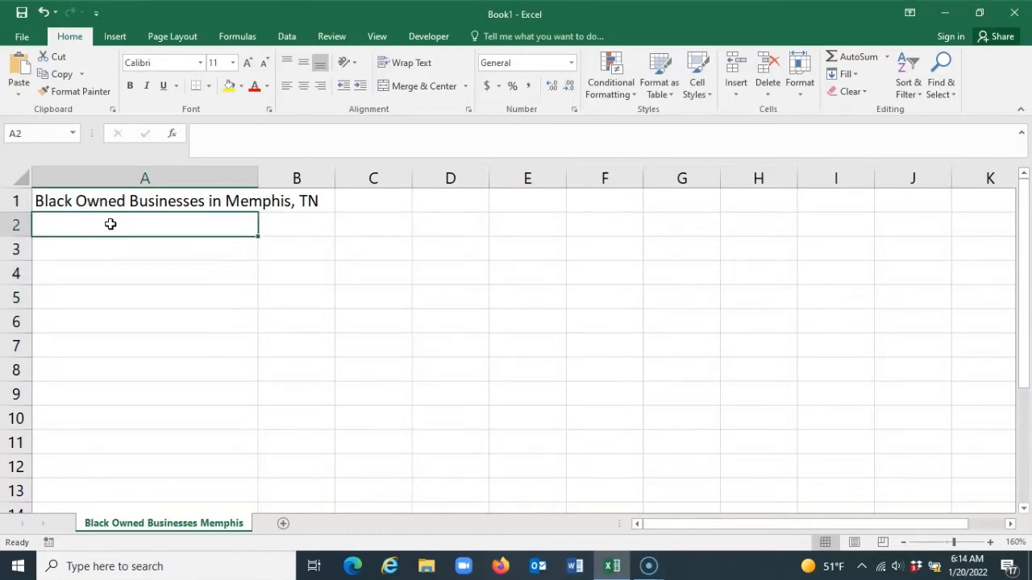
Move the active cell across row 2 from A2 to F2, one column at a time, and back to B2
key(Tab)
key(Tab)
key(Tab)
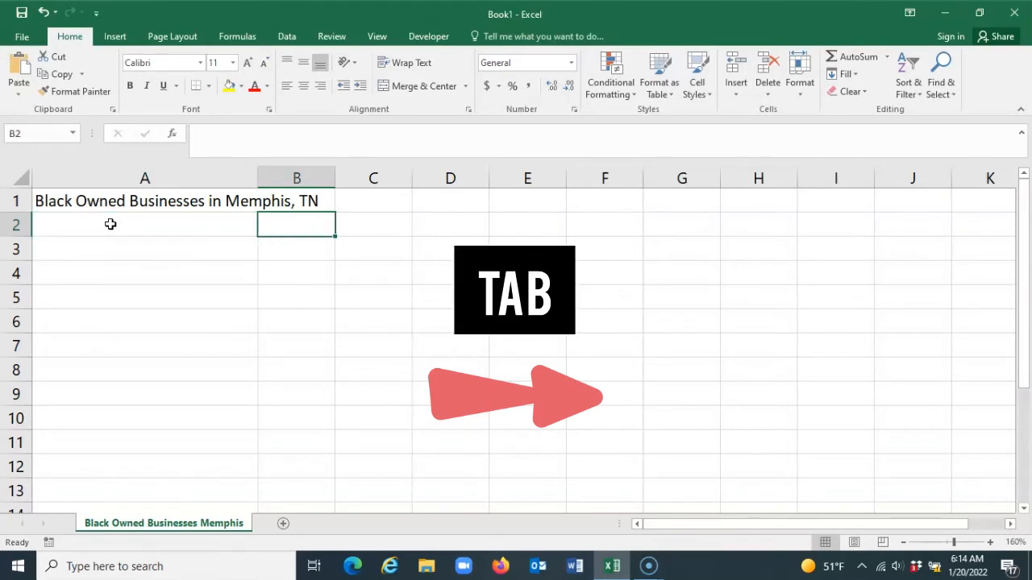
key(Tab)
key(Tab)
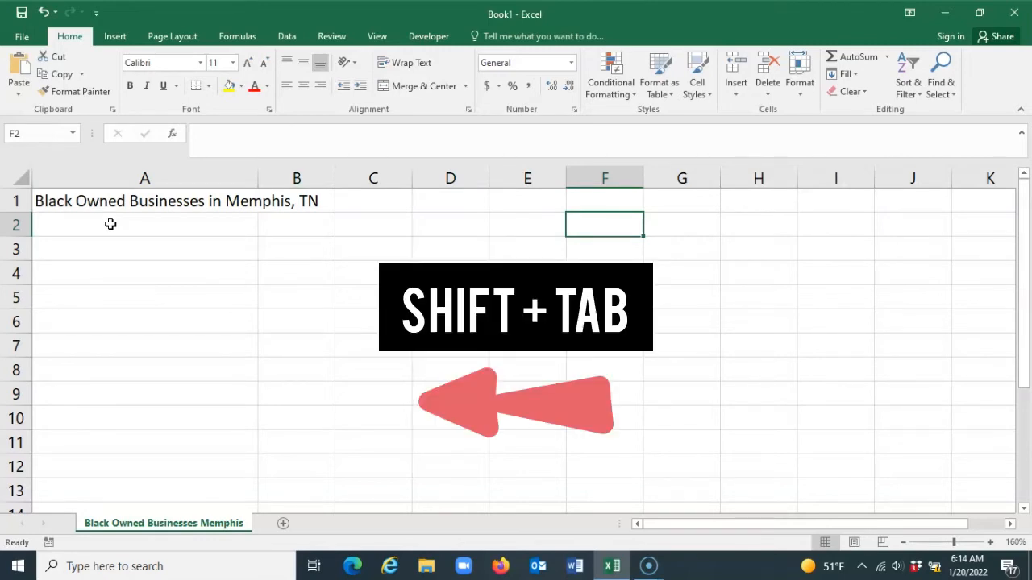
key(shift+Tab)
key(shift+Tab)
key(shift+Tab)
key(shift+Tab)
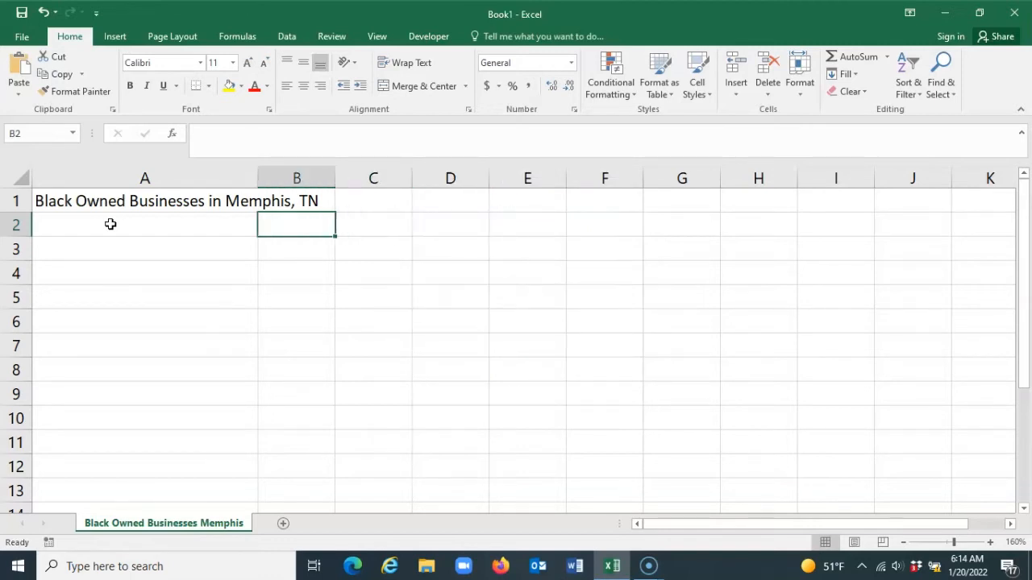
Move the active cell one cell at a time in all directions around B2, ending at B4
key(Right)
key(Down)
key(Left)
key(Left)
key(Up)
key(Right)
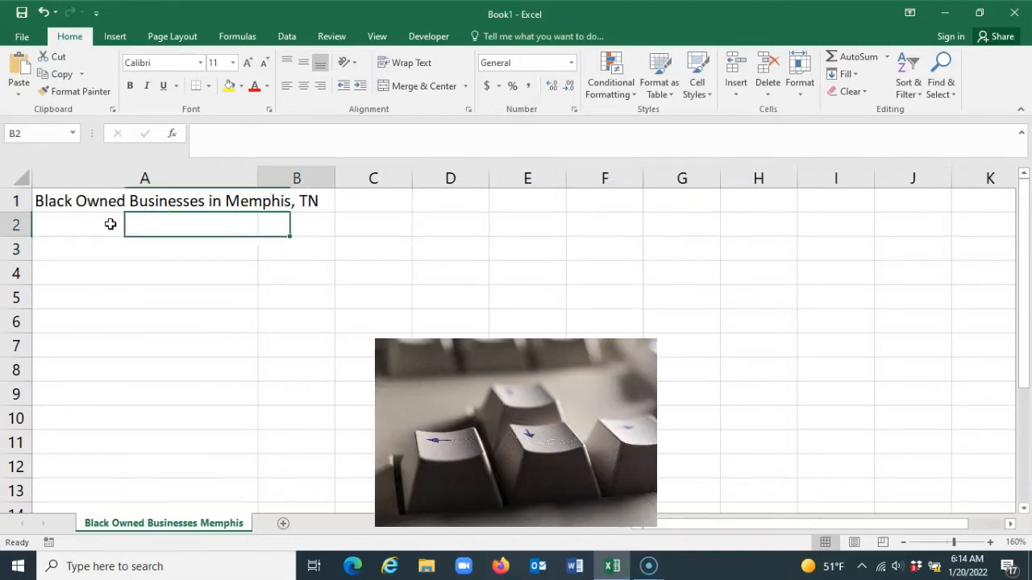
key(Down)
key(Left)
key(Up)
key(Right)
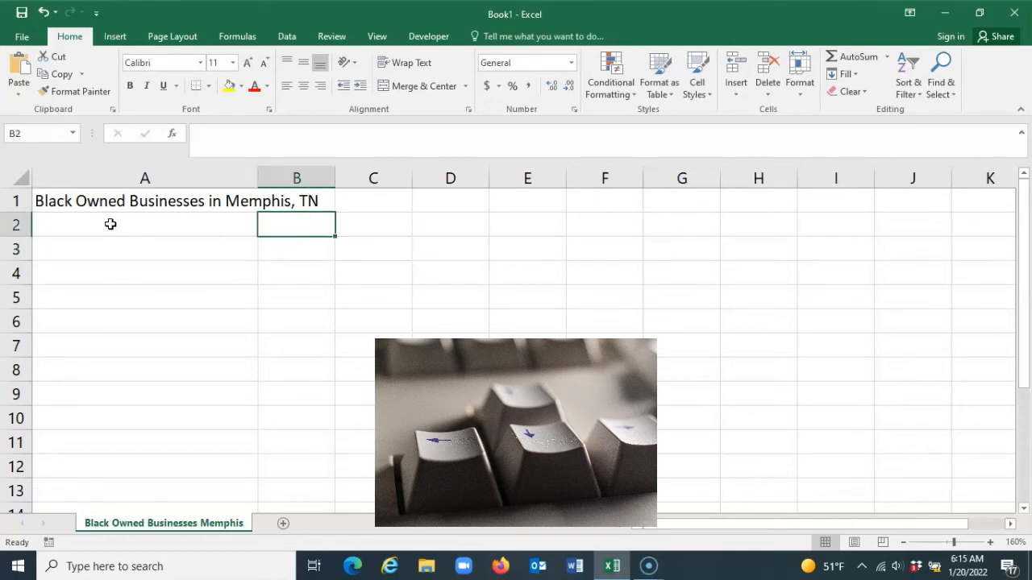
key(Down)
key(Down)
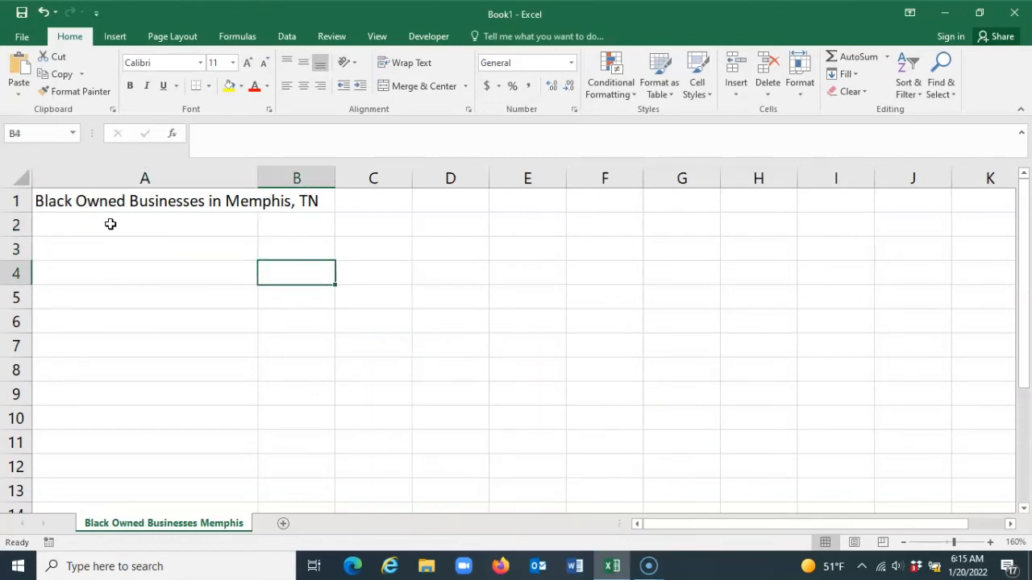
Select cell C3 and cell D2 directly, and return to A2 at the start of row 2
click(385, 246)
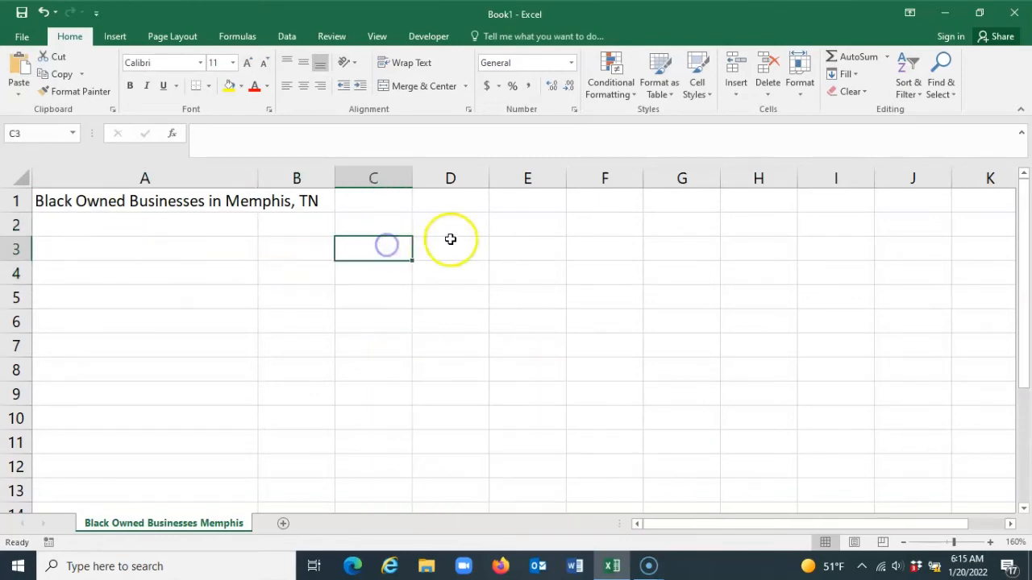
click(456, 231)
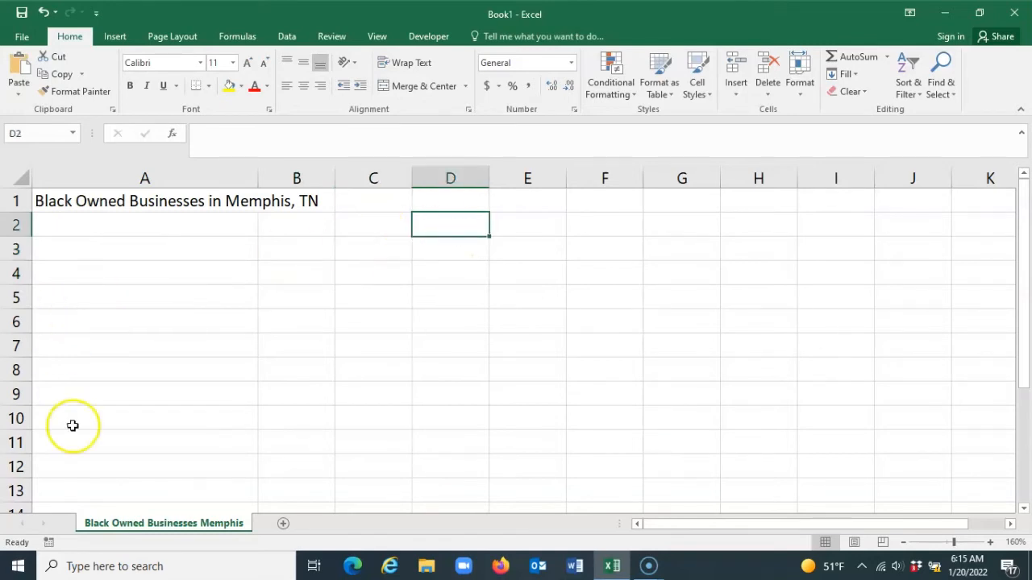
key(Home)
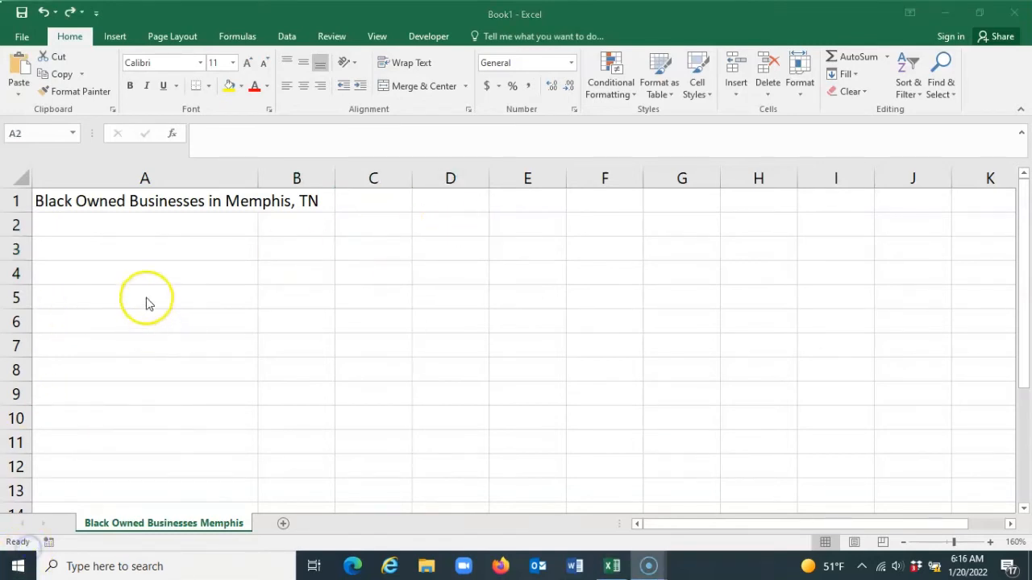
Enter the headings "Business Naem" in cell A2 and "Business Type" in cell B2
click(139, 233)
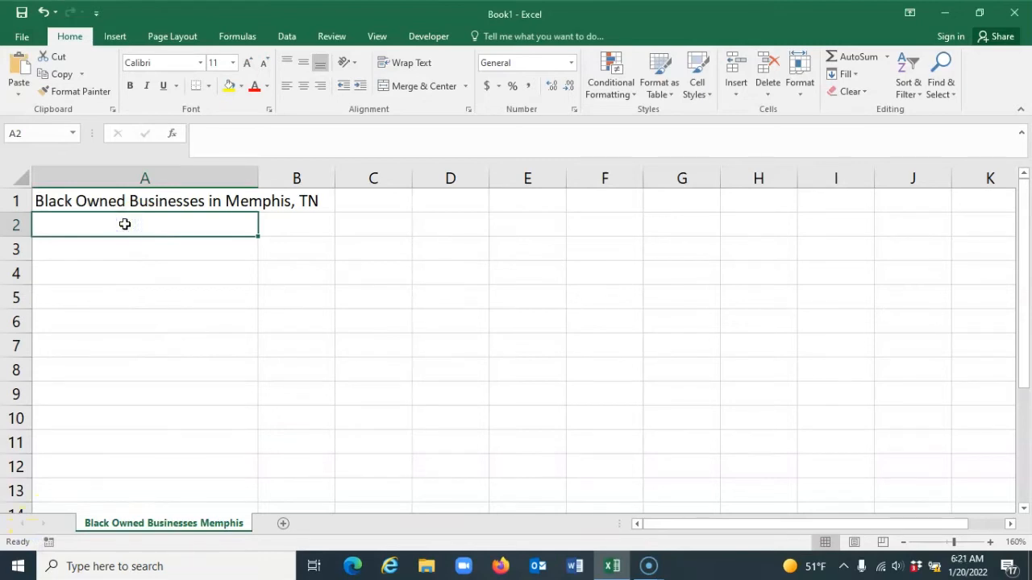
text(Black Owned Businesses in Memphis, TN)
text(Bus)
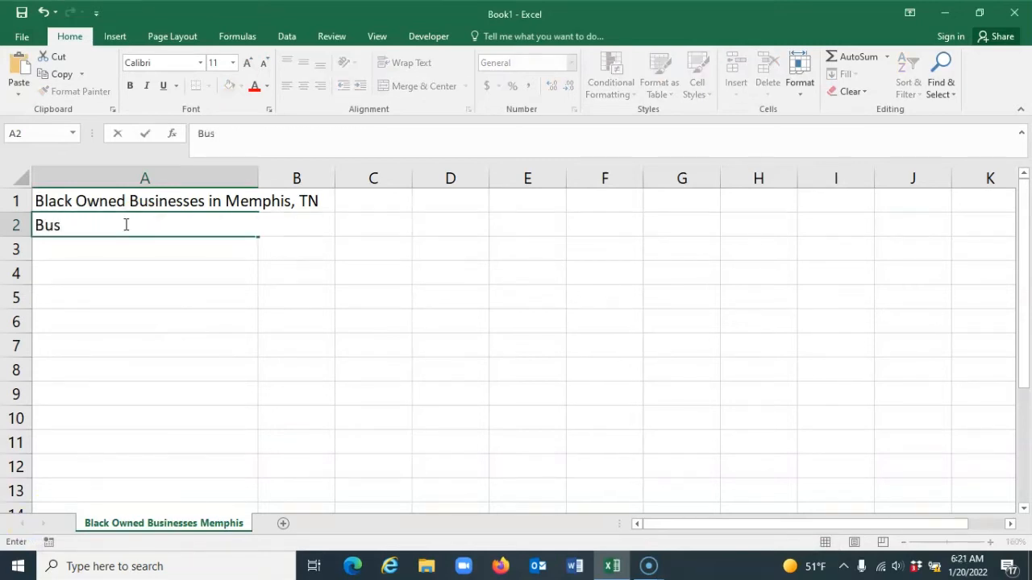
text(iness Na)
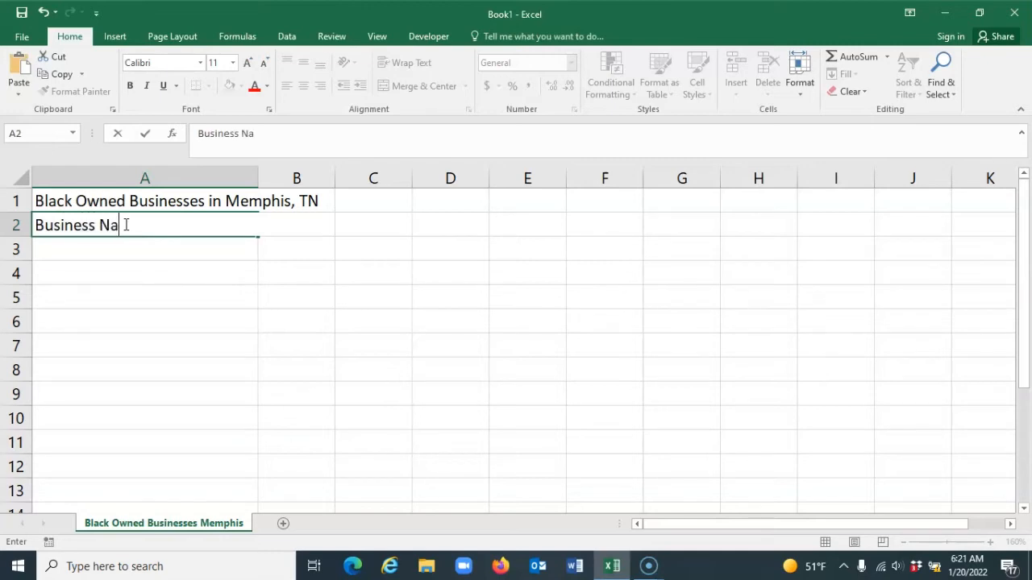
text(em)
key(Tab)
text(B)
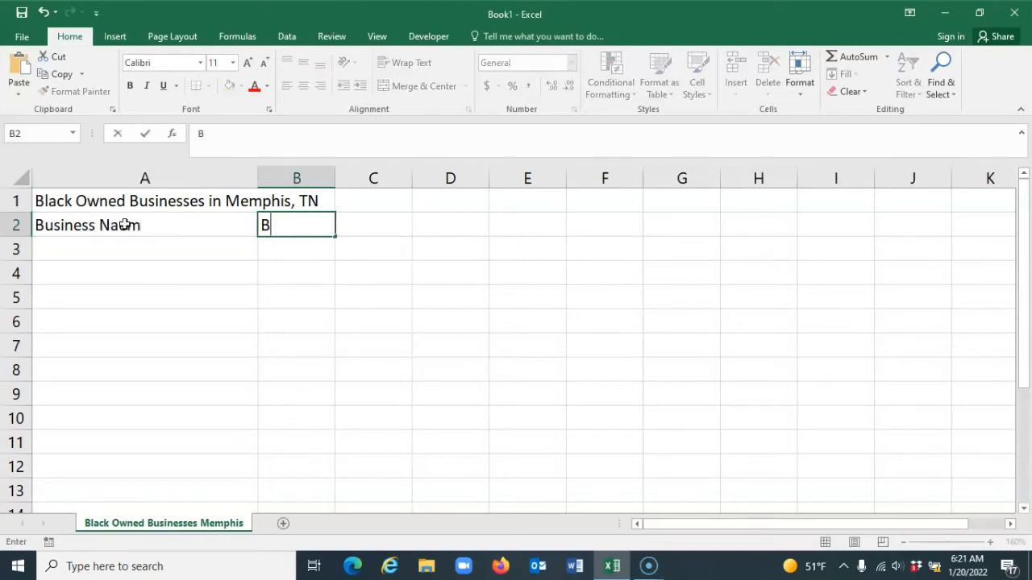
text(usiness Type)
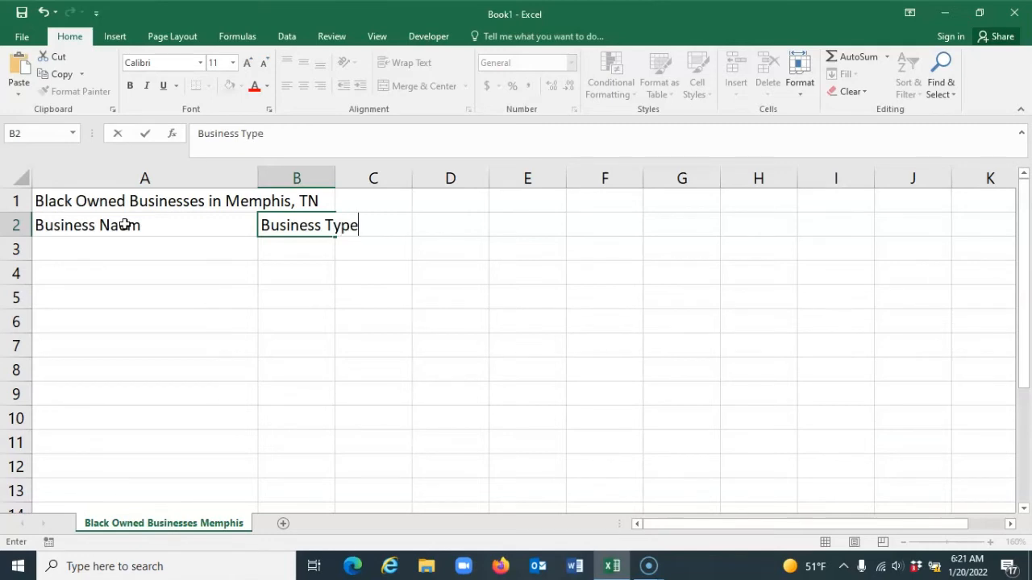
Enter the headings "Location" in cell C2 and "Owner(s)" in cell D2
key(Tab)
text(Location)
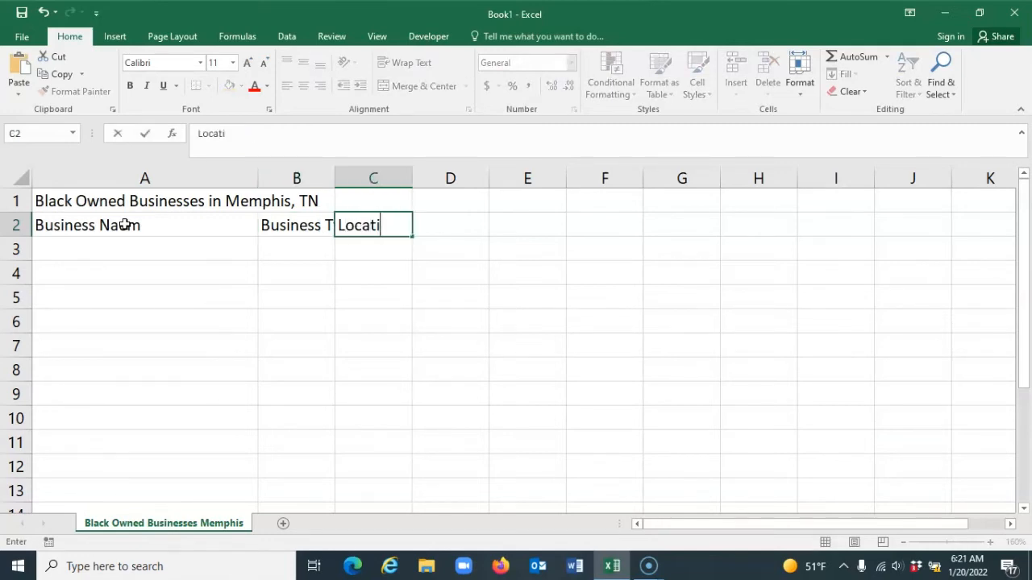
key(Tab)
text(Owner)
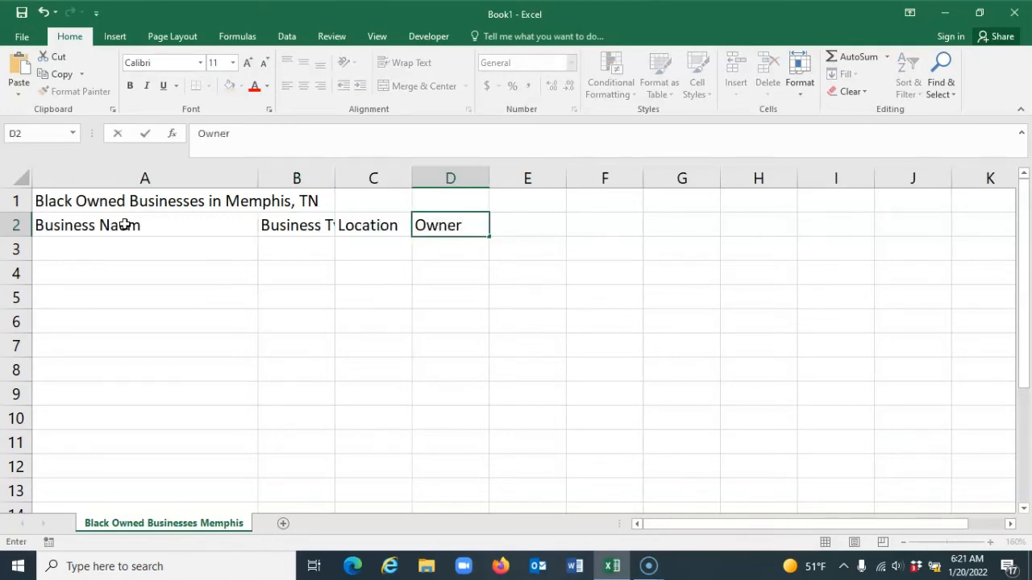
text((s))
key(Return)
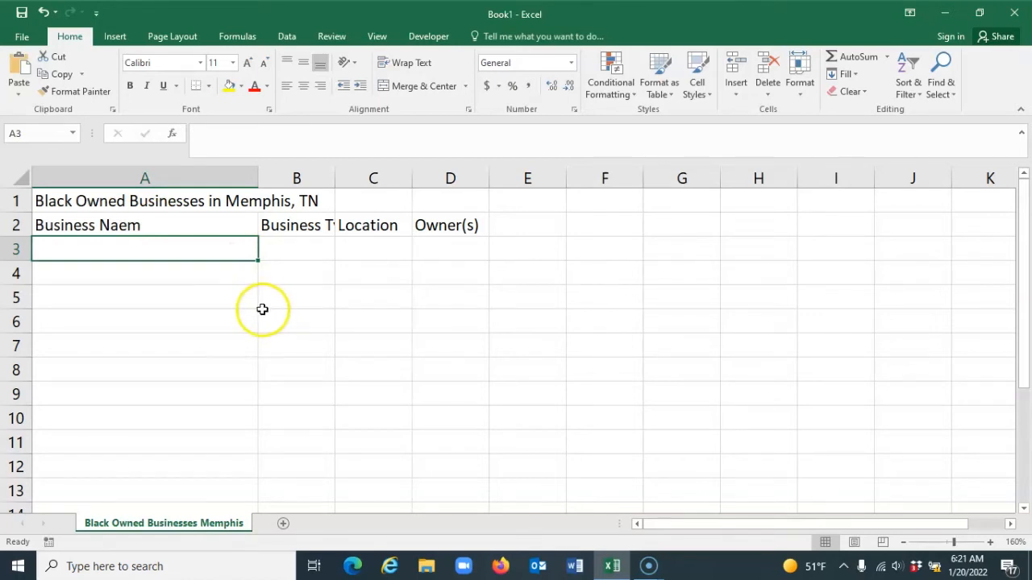
Overwrite the heading in cell A2 with the text "Busine"
click(139, 227)
text(Busine)
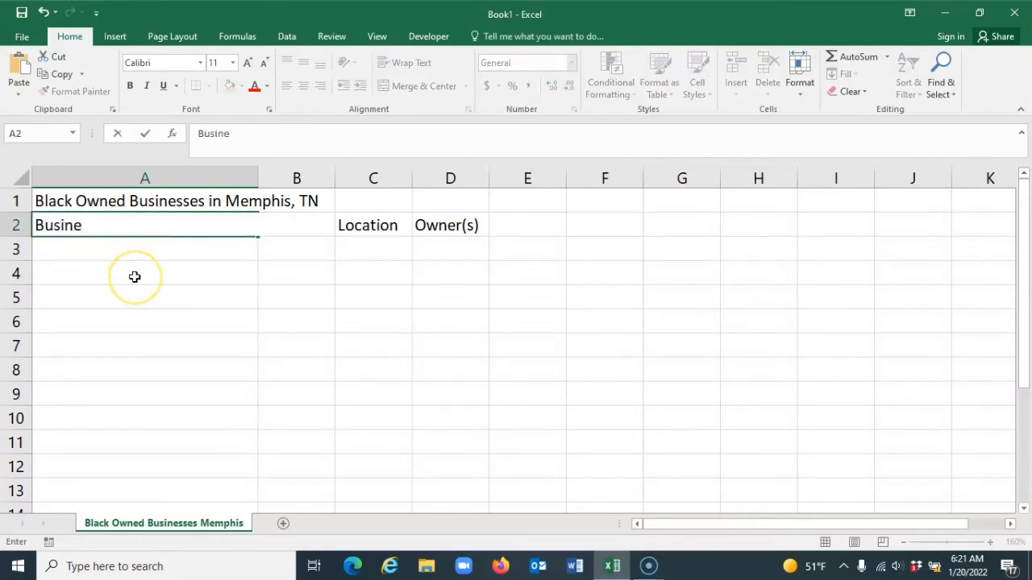
click(96, 292)
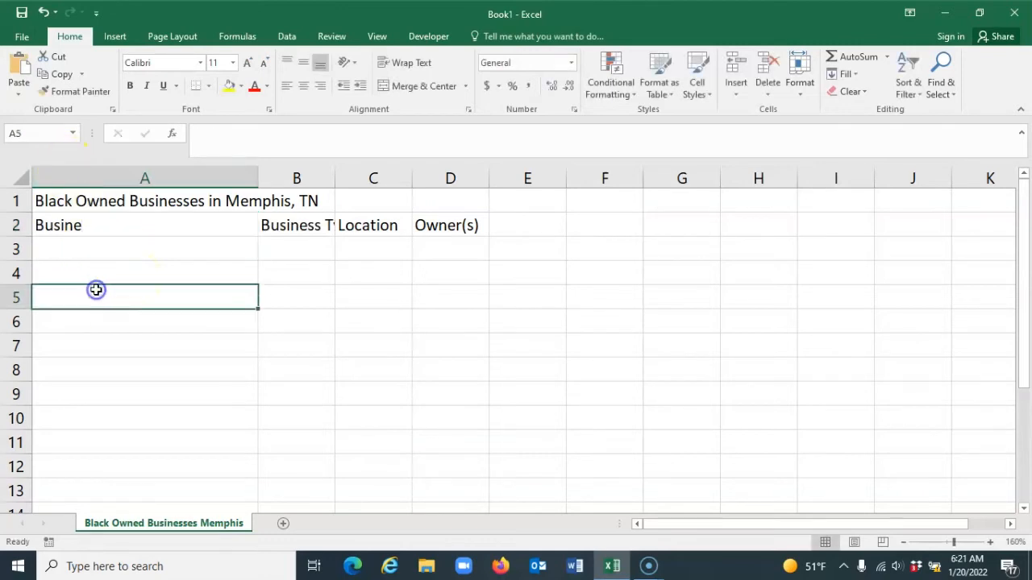
Undo the last two cell entries, in A2 and D2, and redo the D2 heading entry
click(45, 14)
click(44, 14)
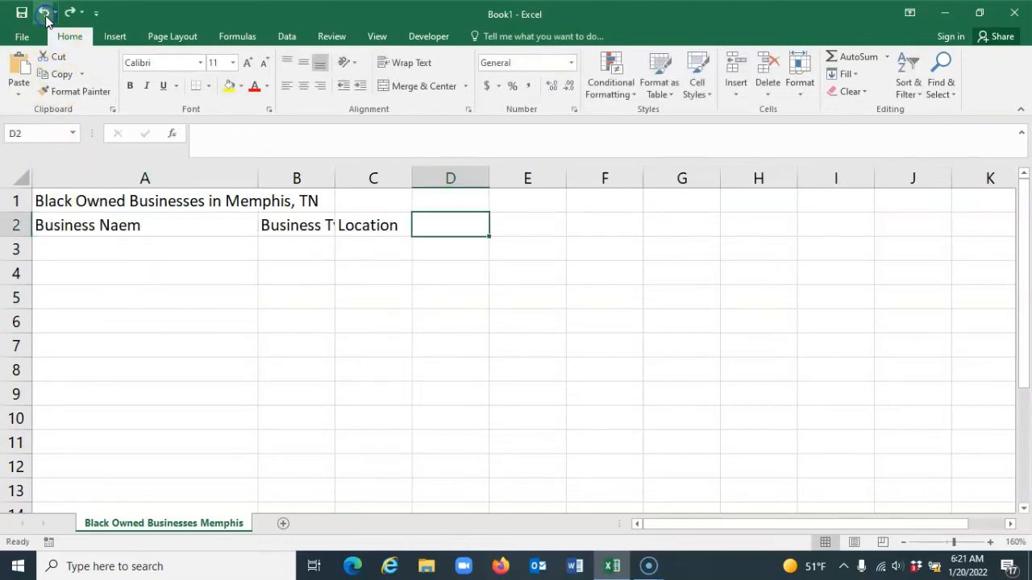
click(71, 13)
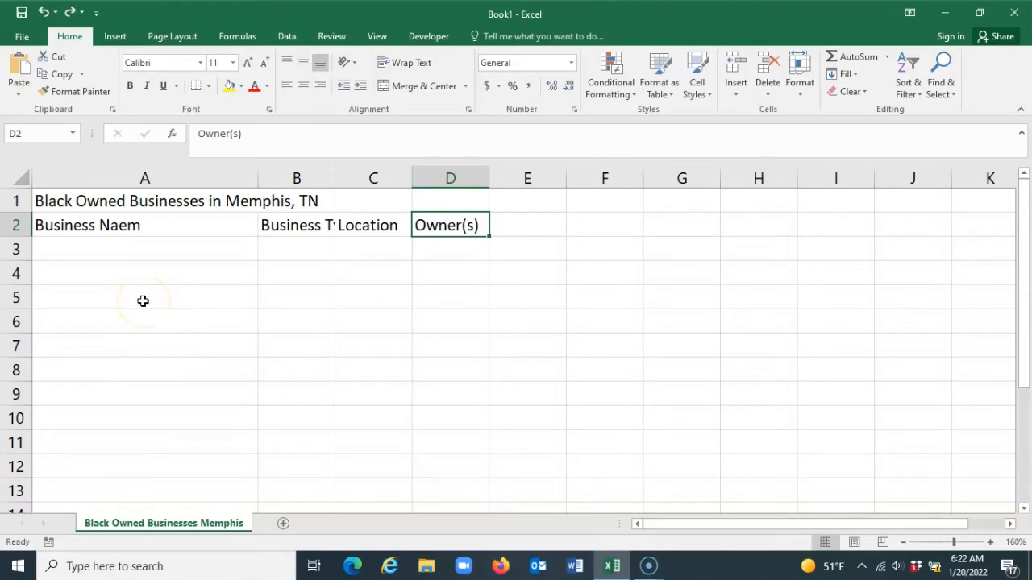
Correct the misspelled heading in cell A2 to "Business Name"
click(121, 227)
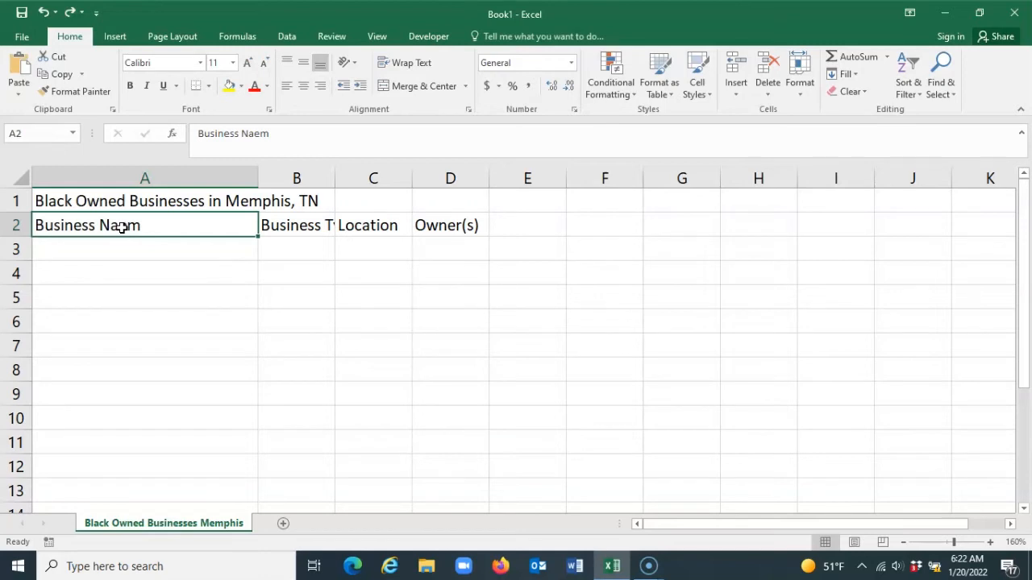
double_click(120, 227)
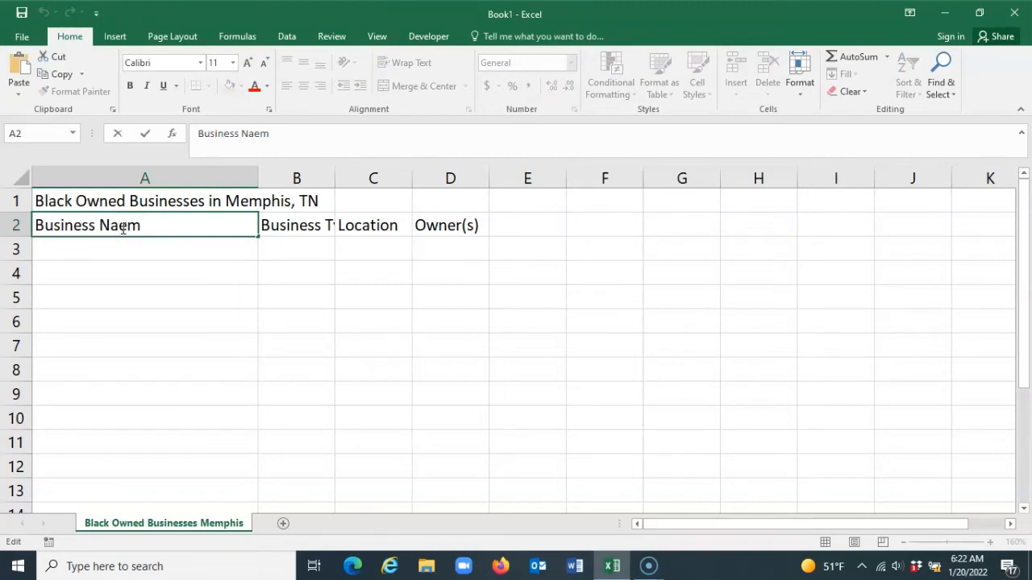
key(Right)
key(Delete)
key(BackSpace)
text(me)
key(Return)
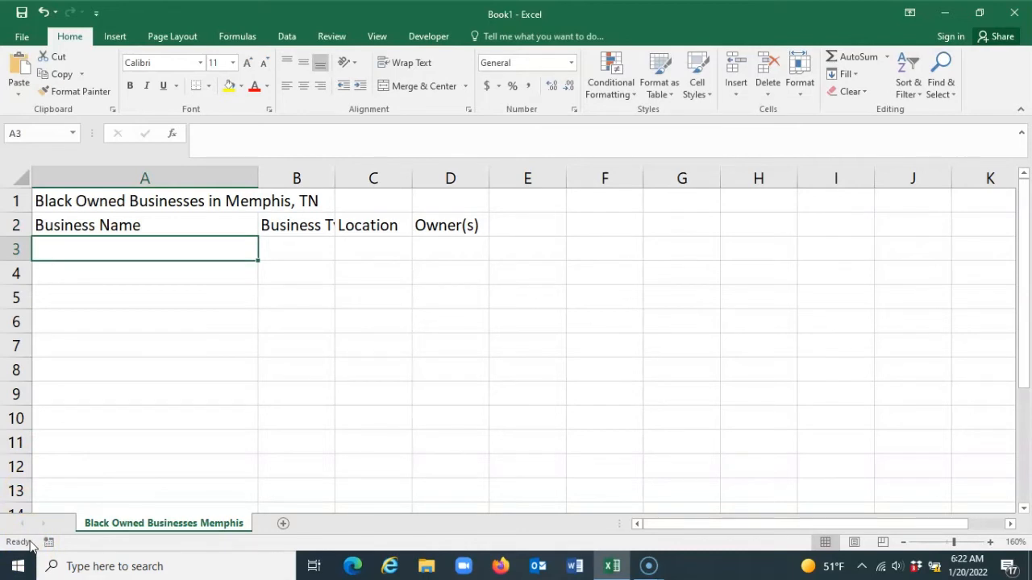
Enter the first business record with "A&R BBQ" in cell A3 and "Restaurant" in cell B3
text(A&R )
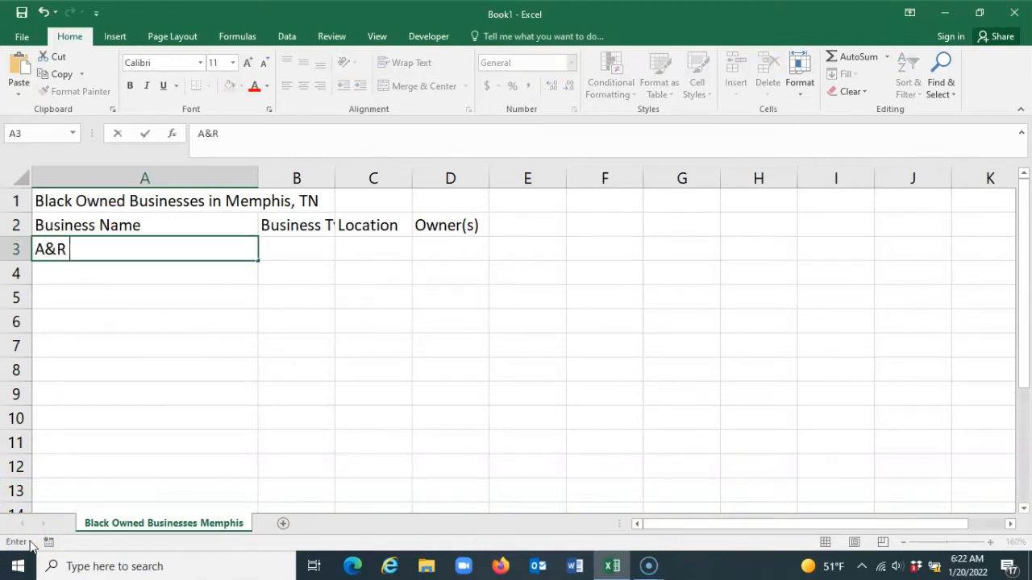
text(BBQ)
key(Tab)
text(R)
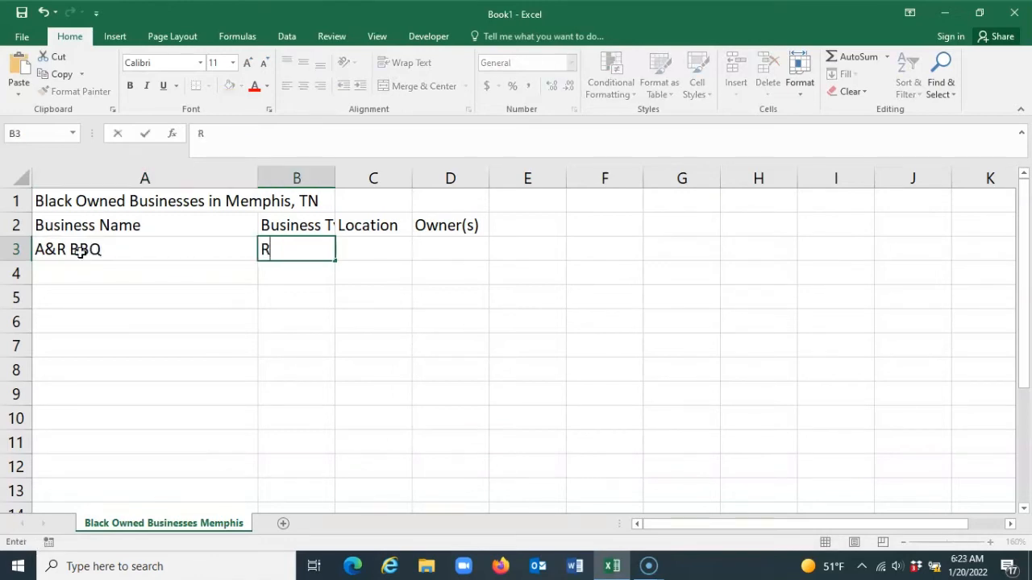
text(estaurant)
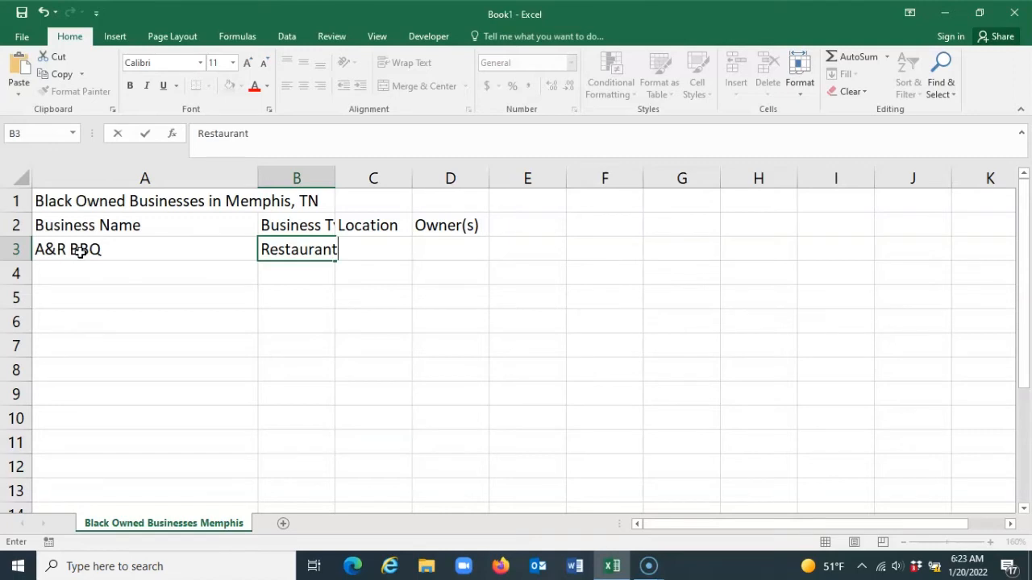
key(Tab)
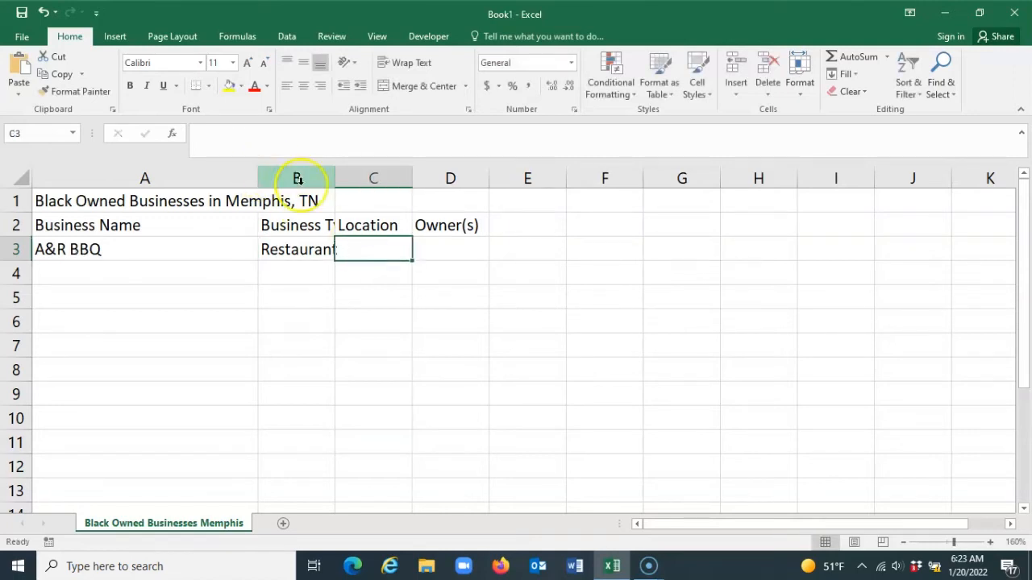
Enter the street address of A&R BBQ in cell C3 under Location
text(18)
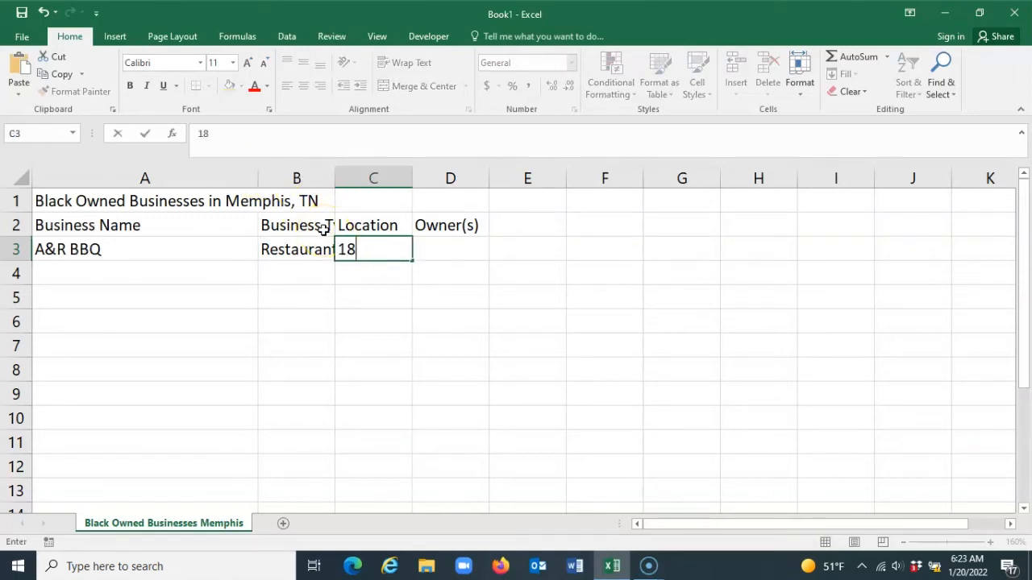
text(02 Elvis)
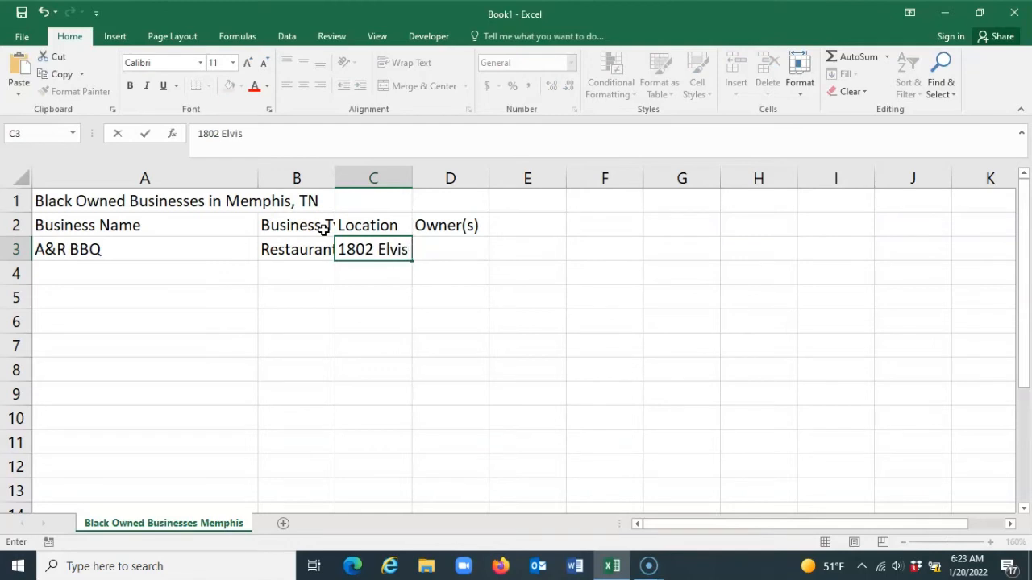
text( Presley Blvd)
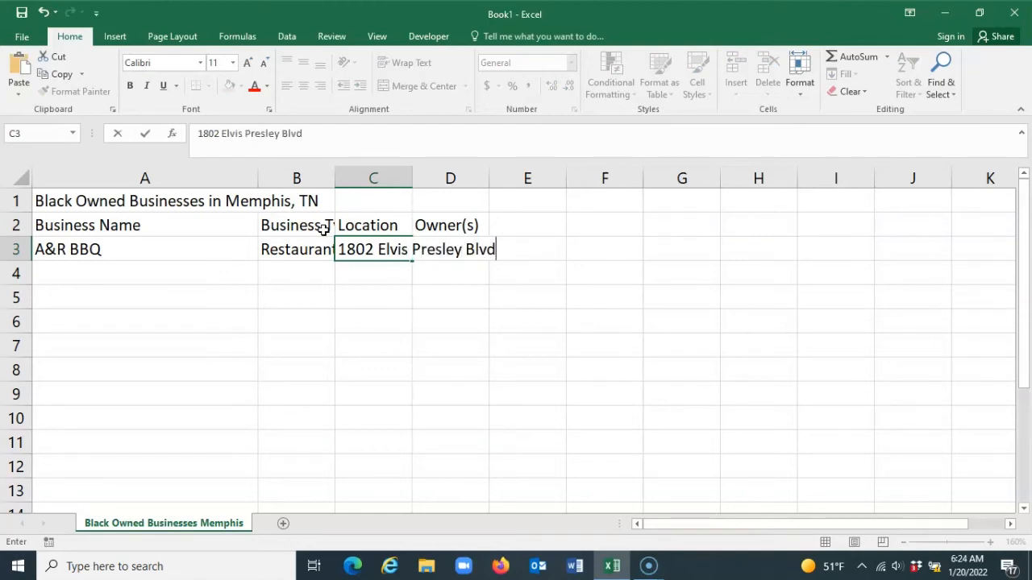
key(Tab)
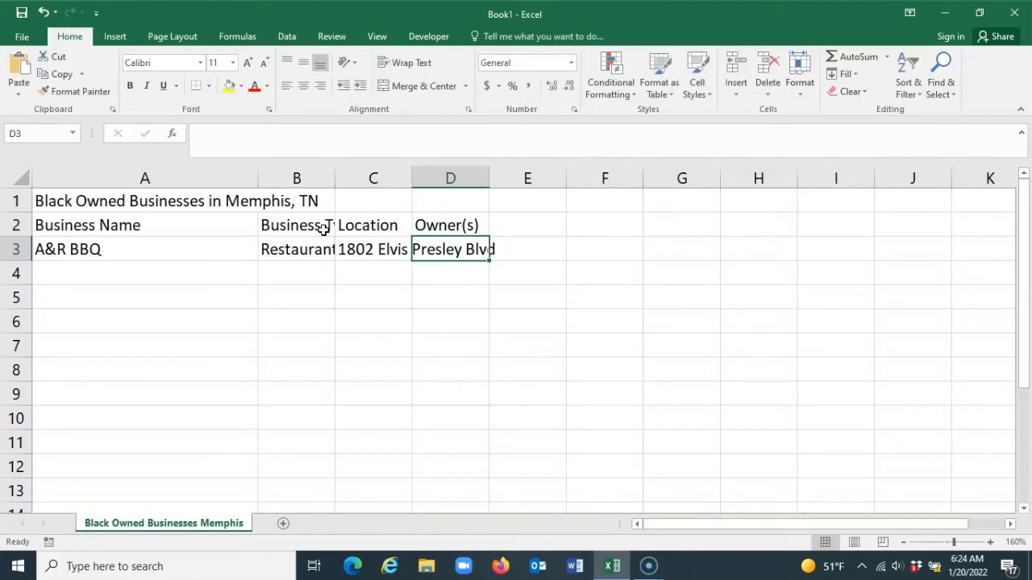
Enter the owners' full names for A&R BBQ in cell D3
click(436, 253)
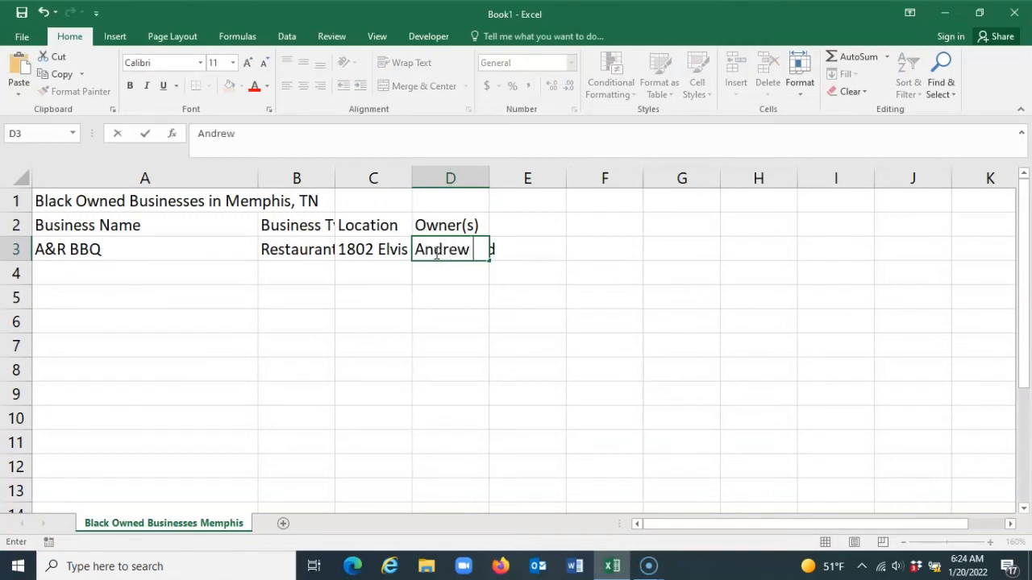
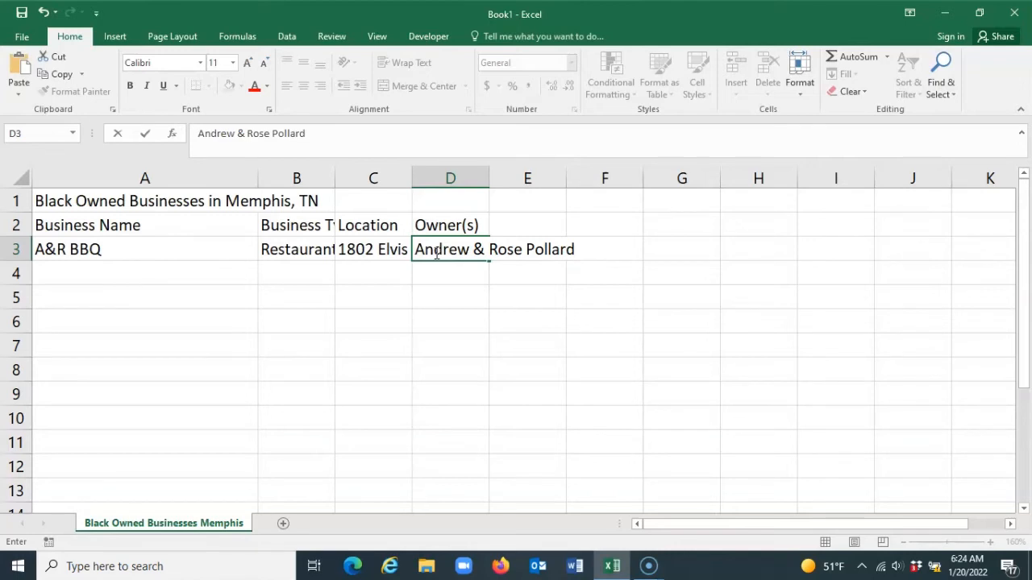
key(Return)
click(336, 272)
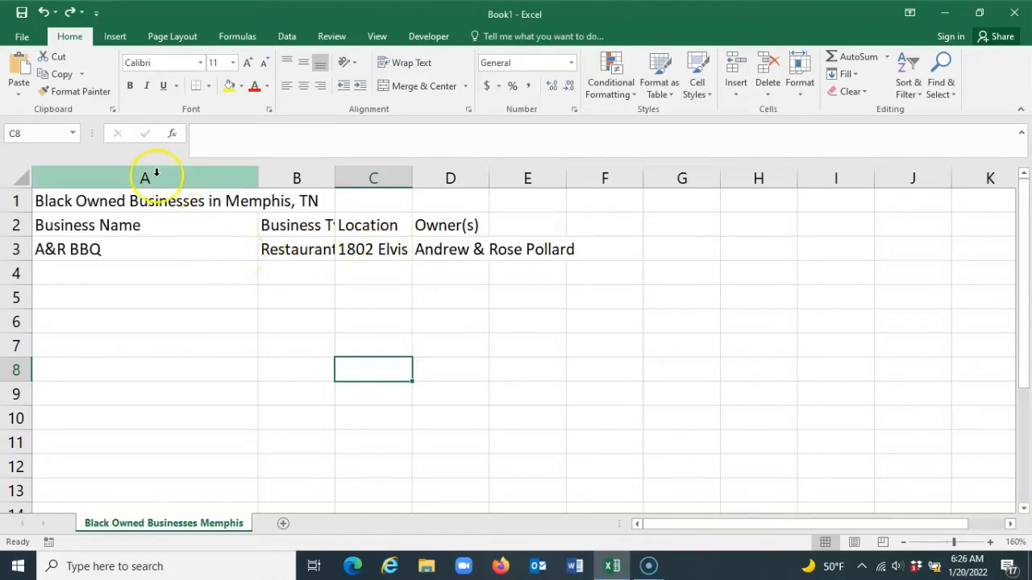
AutoFit the widths of columns A through D to their contents
drag(148, 177, 437, 180)
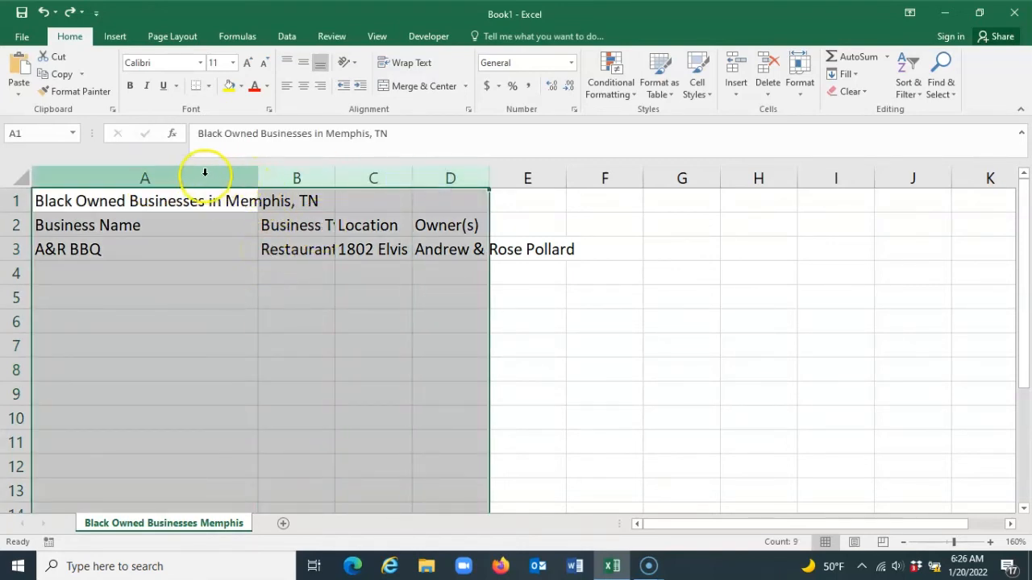
double_click(411, 177)
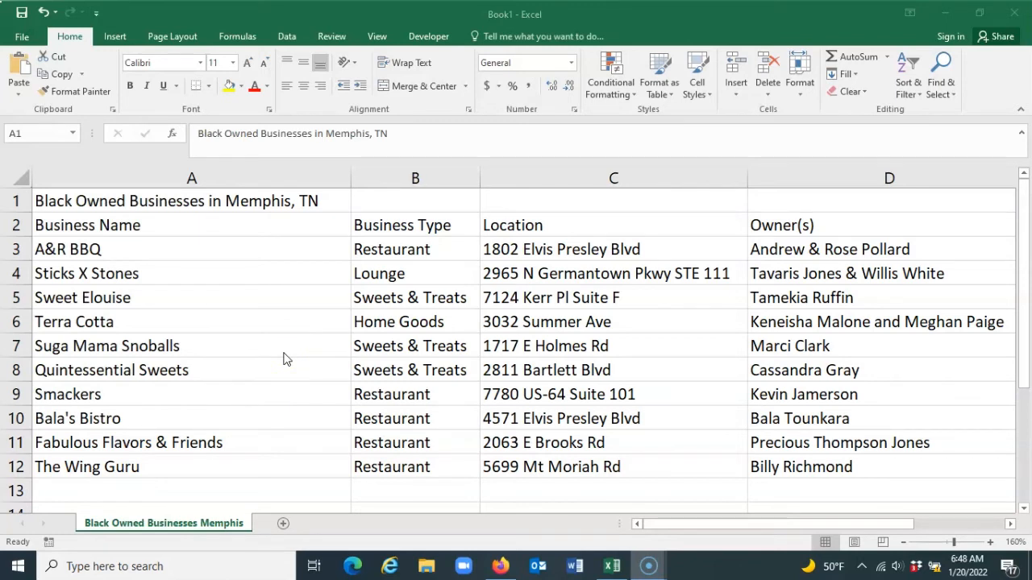
Merge and center the title in row 1 across cells A1 to D1
click(127, 202)
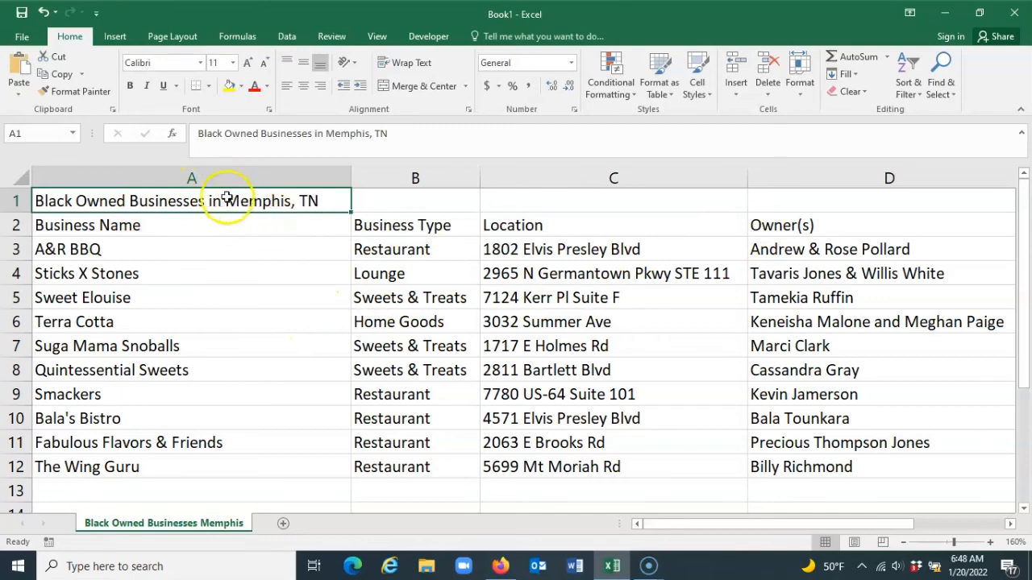
drag(200, 208, 790, 196)
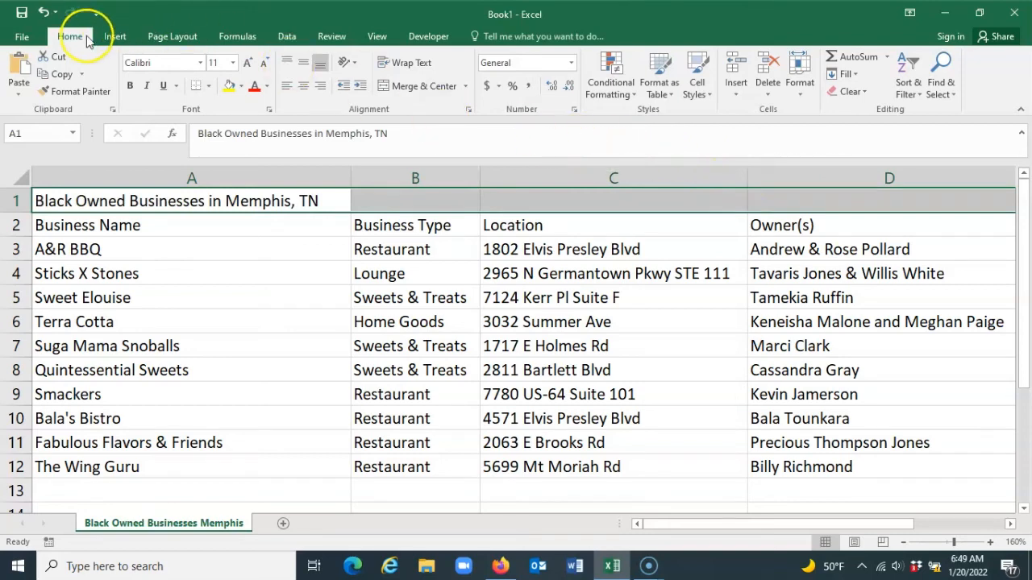
click(420, 91)
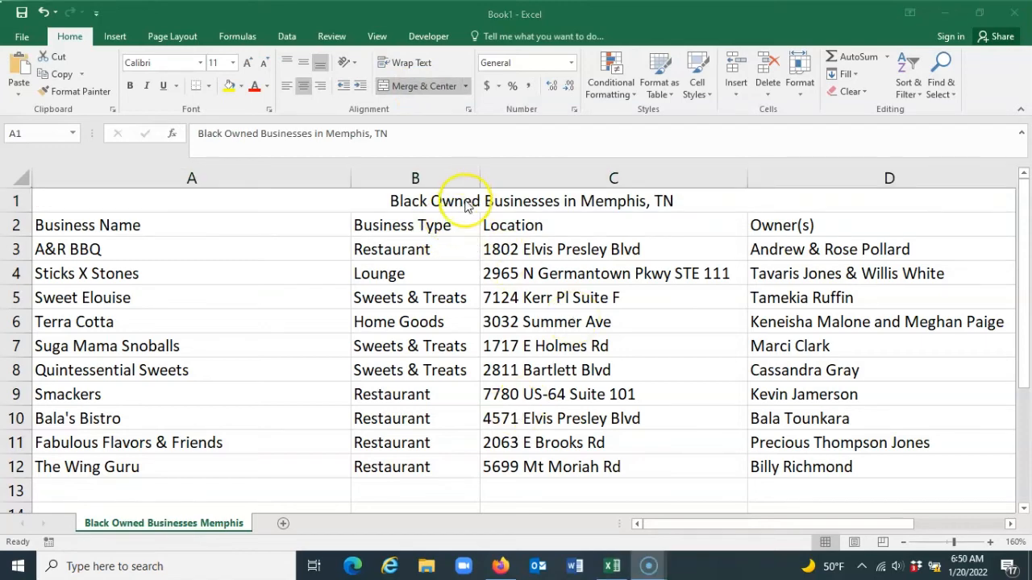
Make the merged title in row 1 bold and set its font size to 14
click(466, 203)
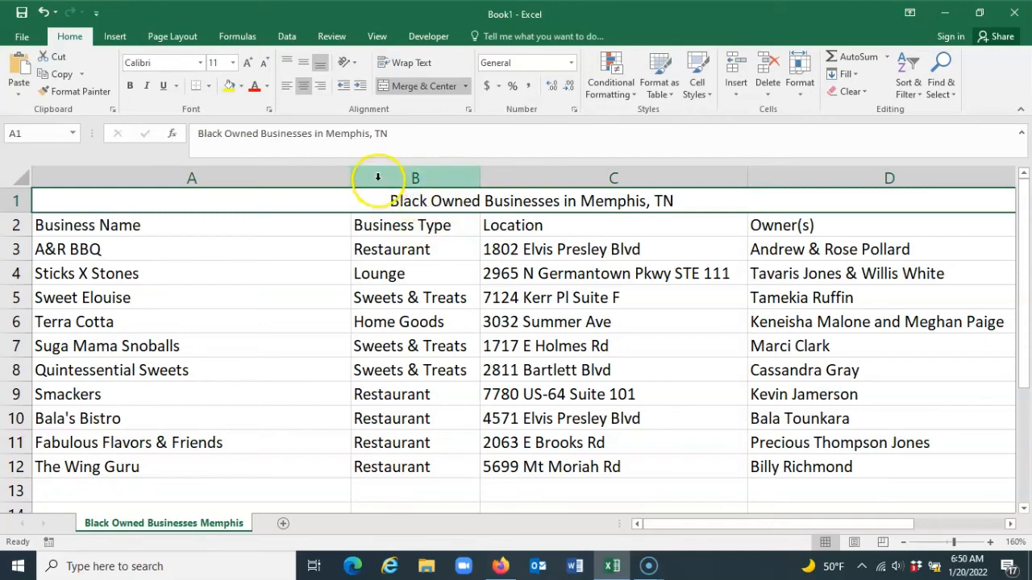
click(130, 86)
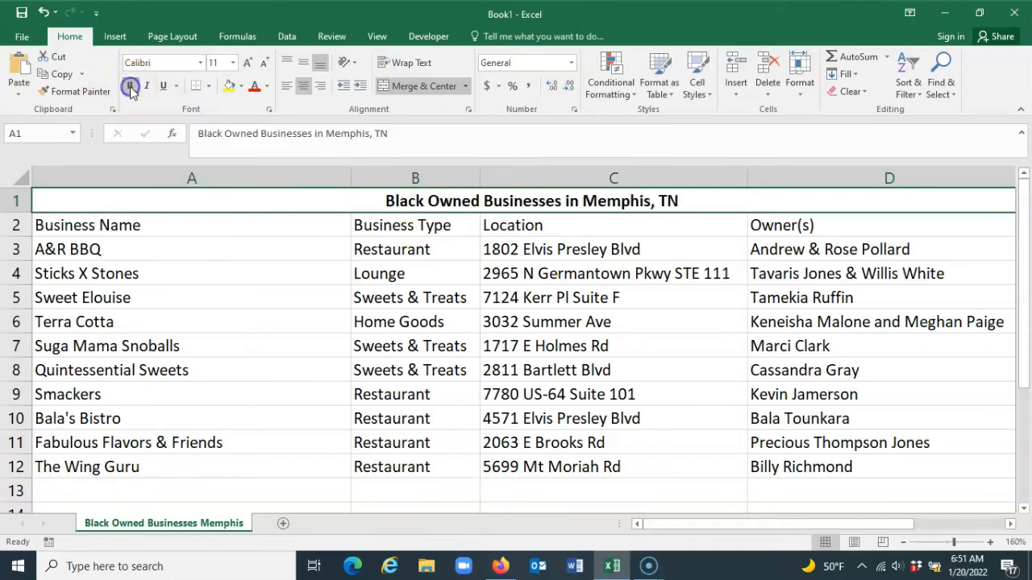
click(232, 64)
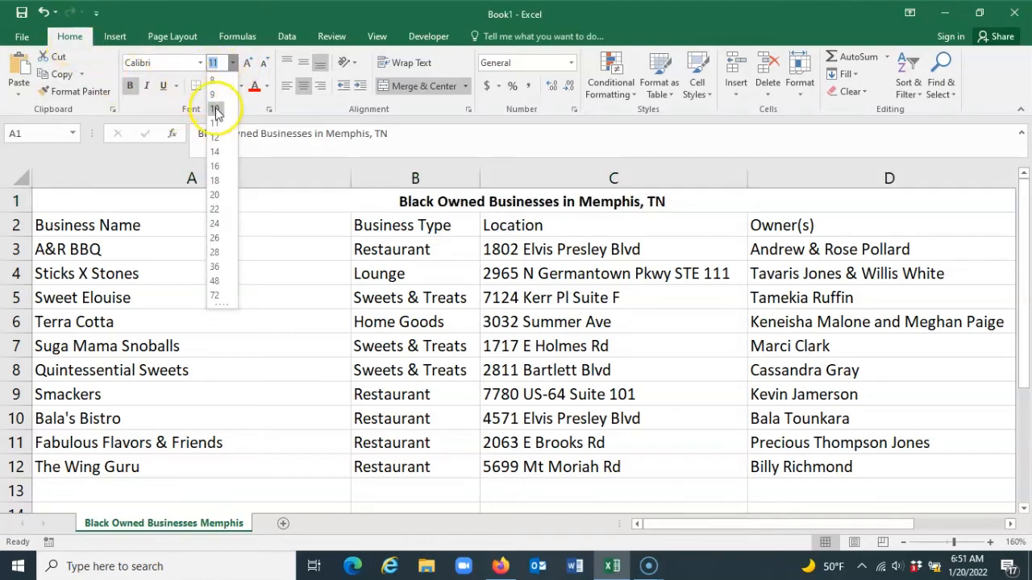
click(218, 151)
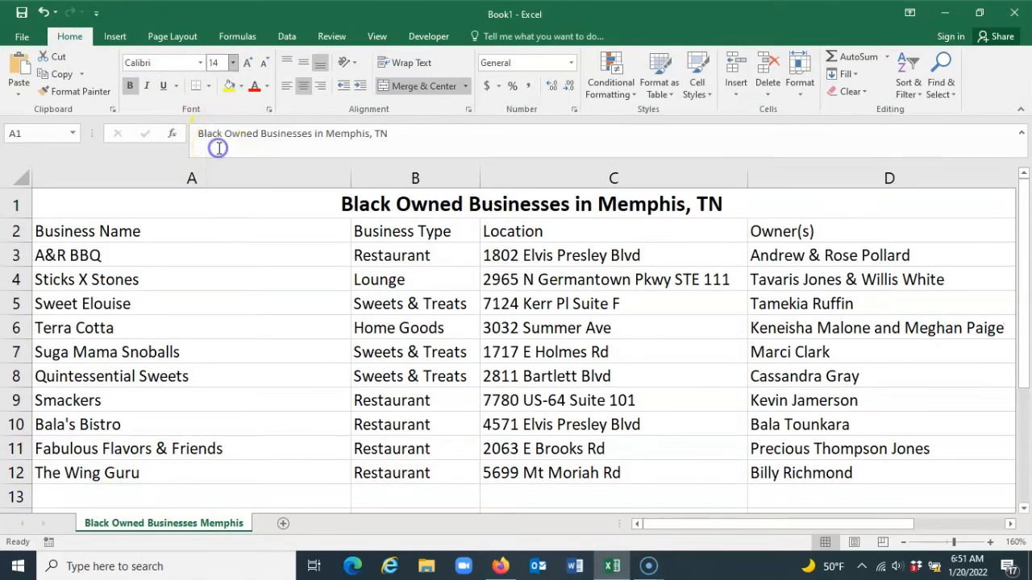
click(197, 230)
click(216, 202)
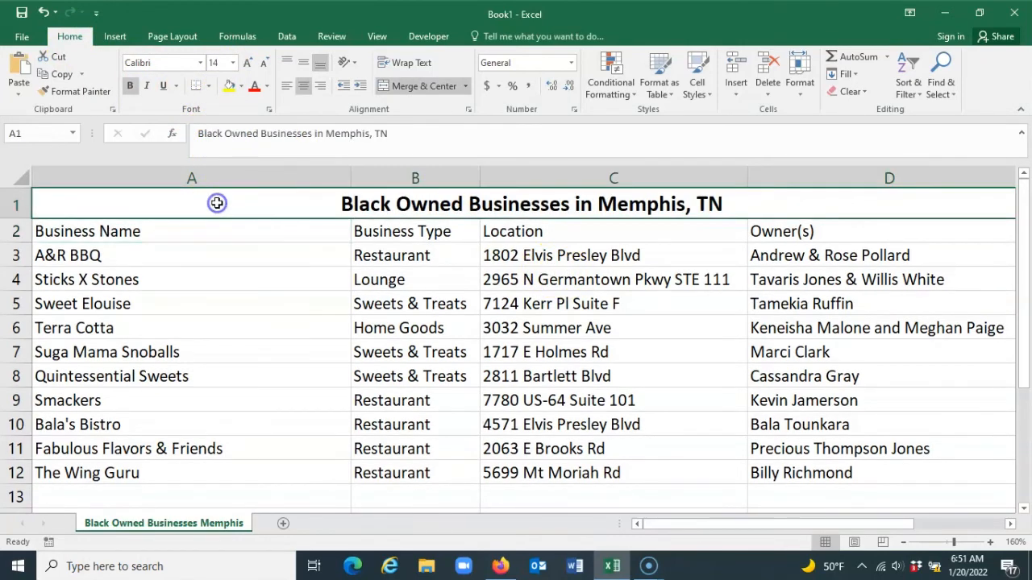
Make the column headings in cells A2 to D2 bold
click(109, 232)
drag(107, 233, 762, 218)
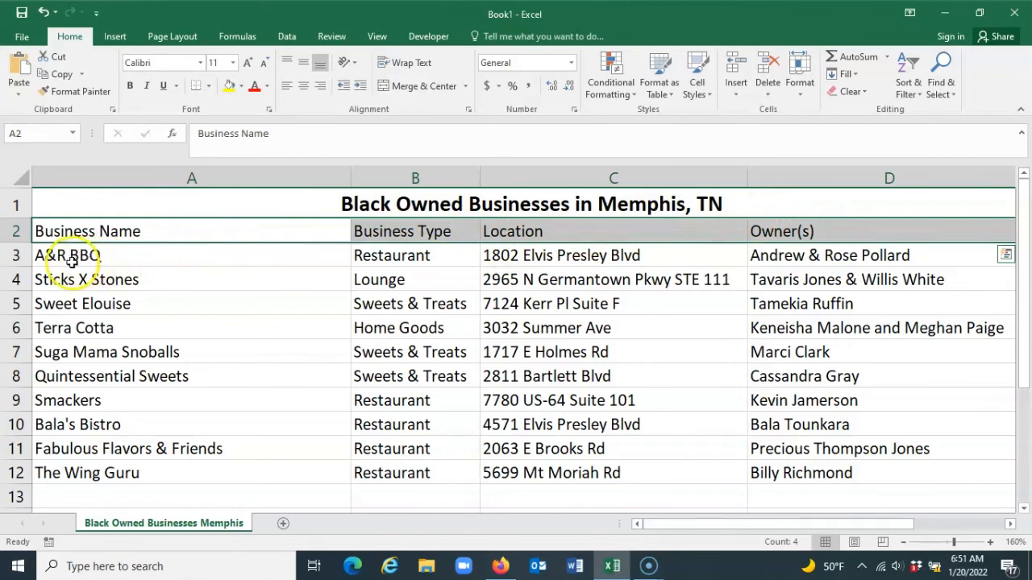
click(129, 87)
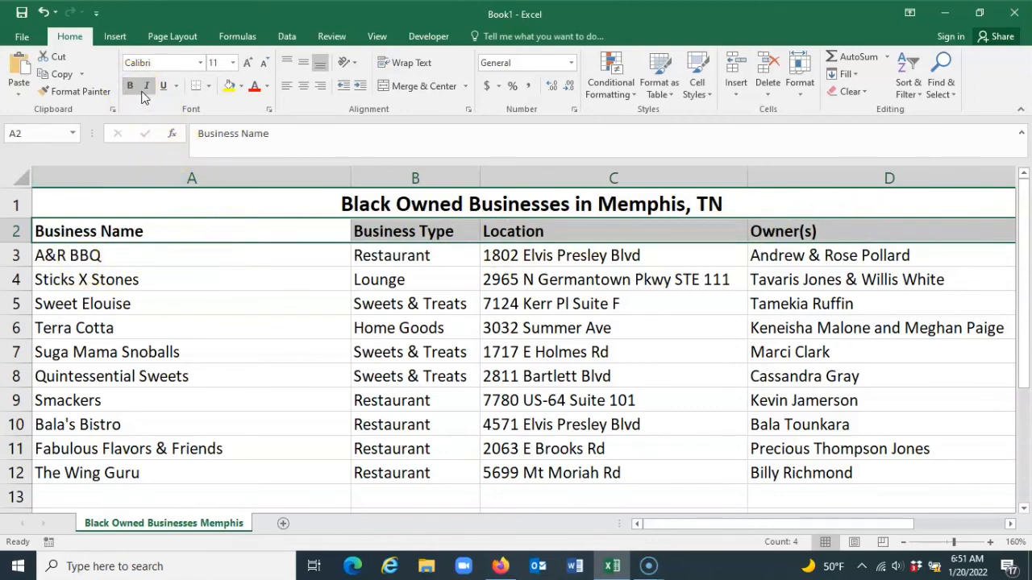
Try italic and underline formatting on the row 2 headings and remove both
click(147, 87)
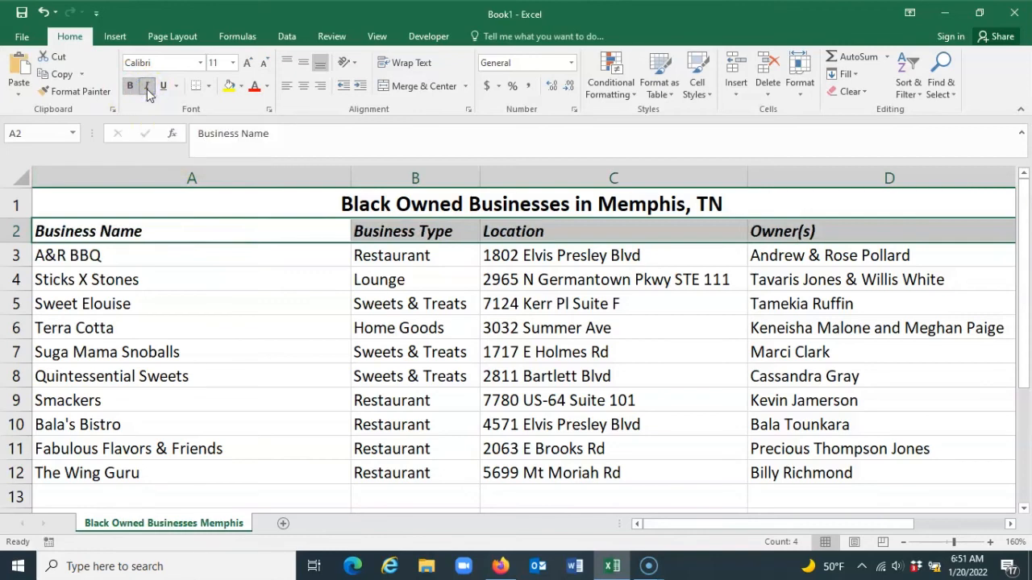
click(161, 86)
click(161, 86)
click(147, 87)
Try a red font color on the row 2 headings and set it back to Automatic
click(254, 87)
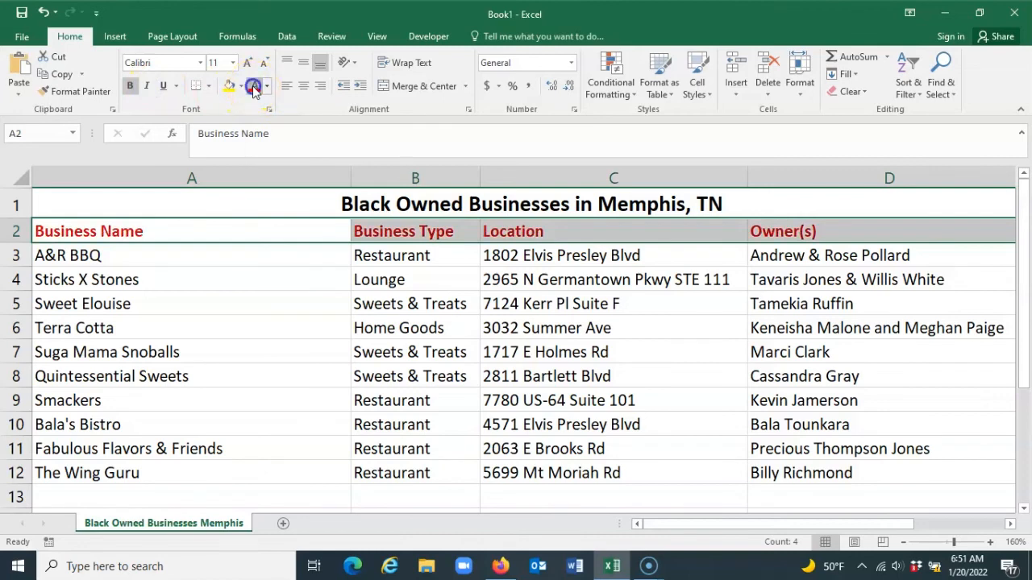
click(254, 87)
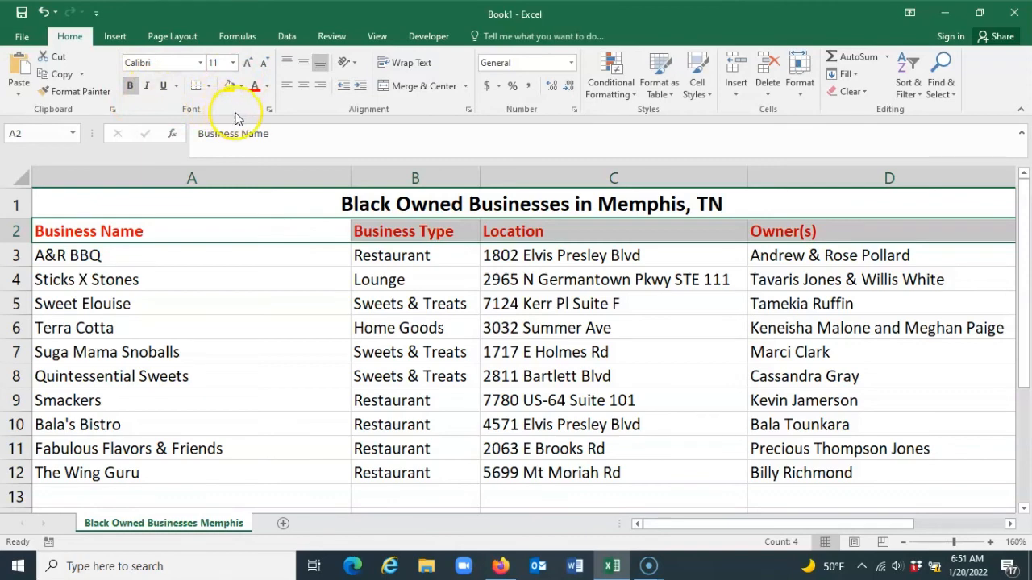
click(266, 87)
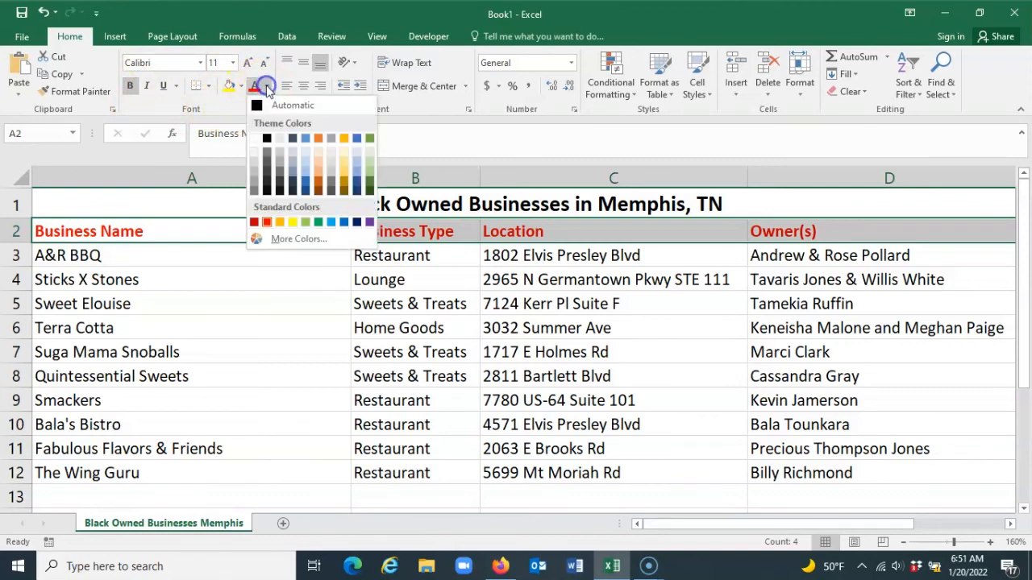
click(263, 107)
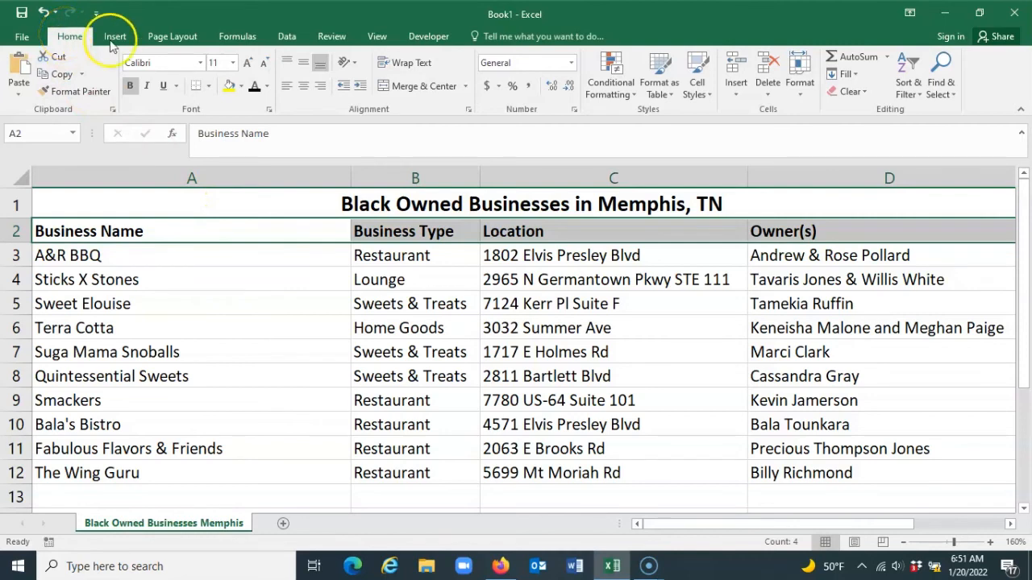
Fill the heading cells A2 to D2 with White, Background 1, Darker 25% and select the title cell
click(241, 86)
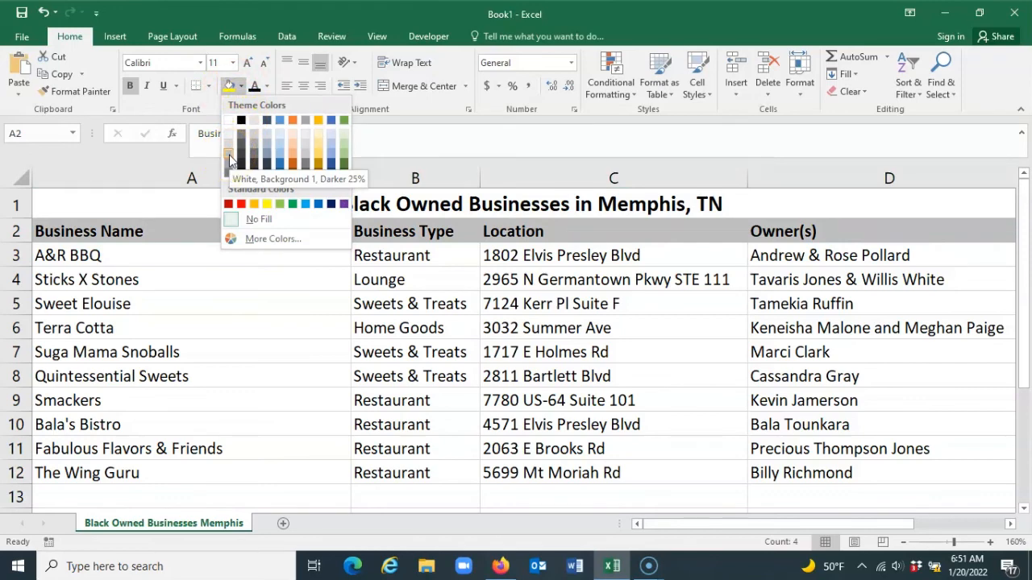
click(230, 159)
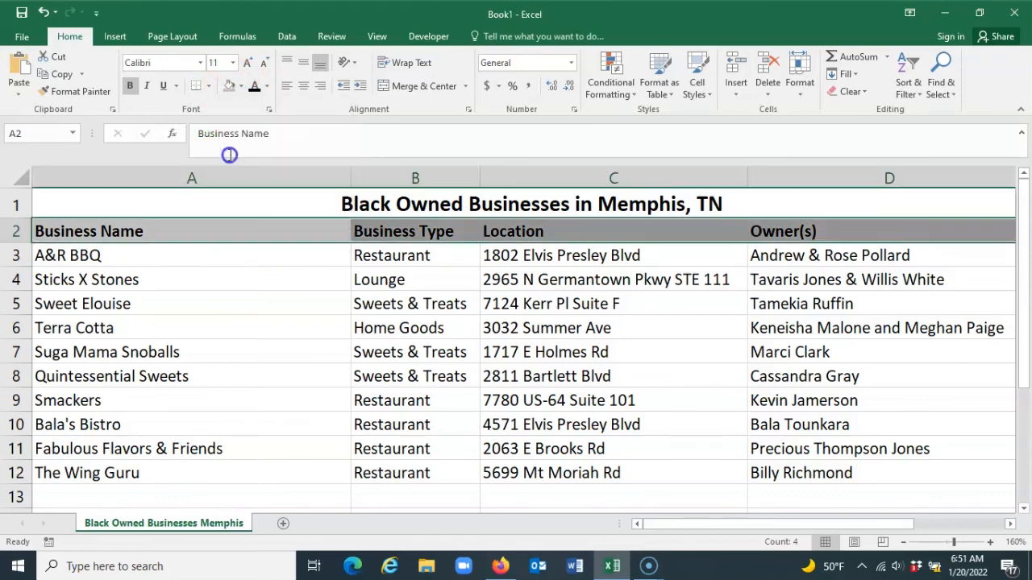
click(270, 256)
click(258, 211)
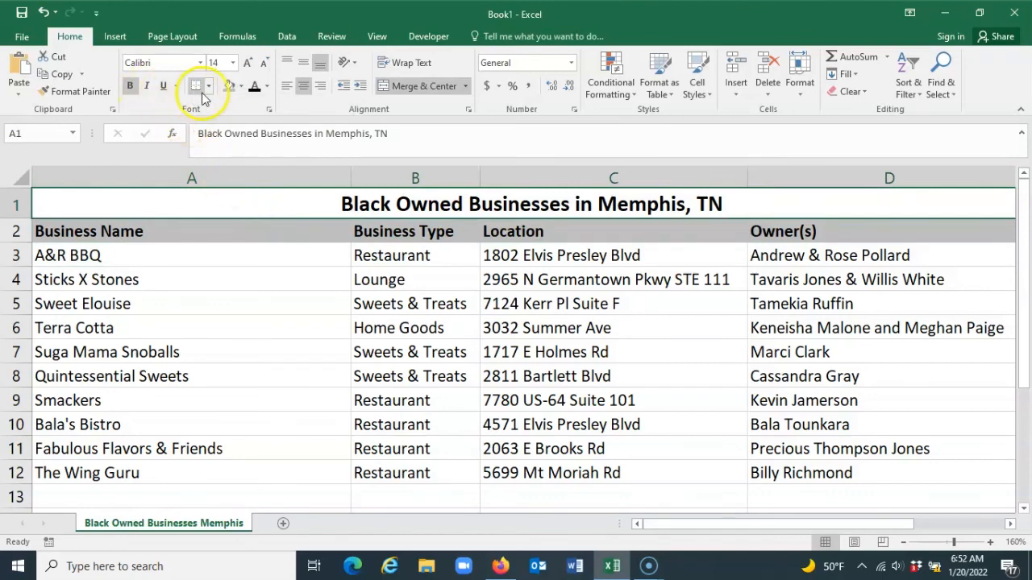
Fill the merged title cell in row 1 with White, Background 1, Darker 50%
click(241, 87)
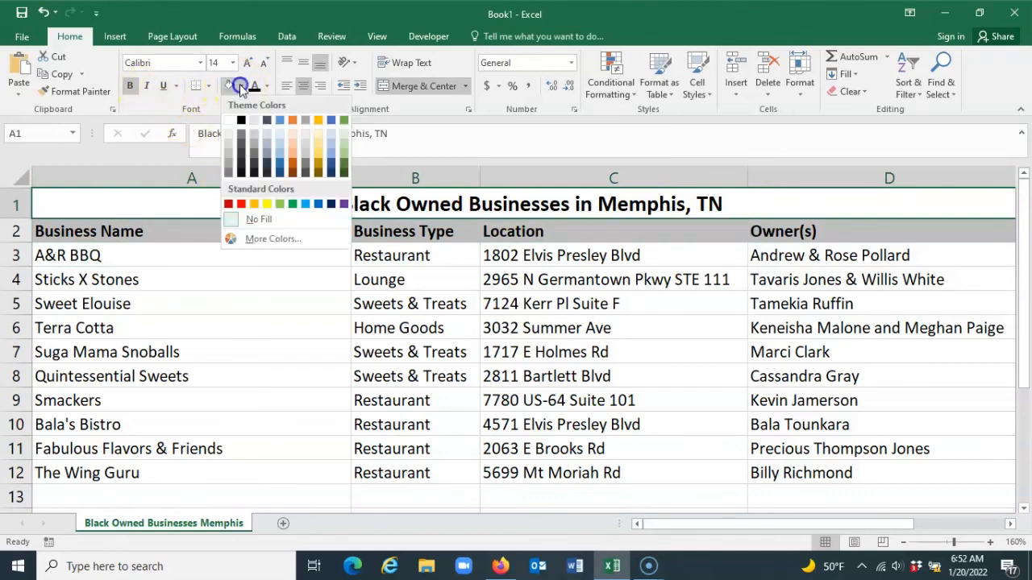
click(228, 172)
click(268, 260)
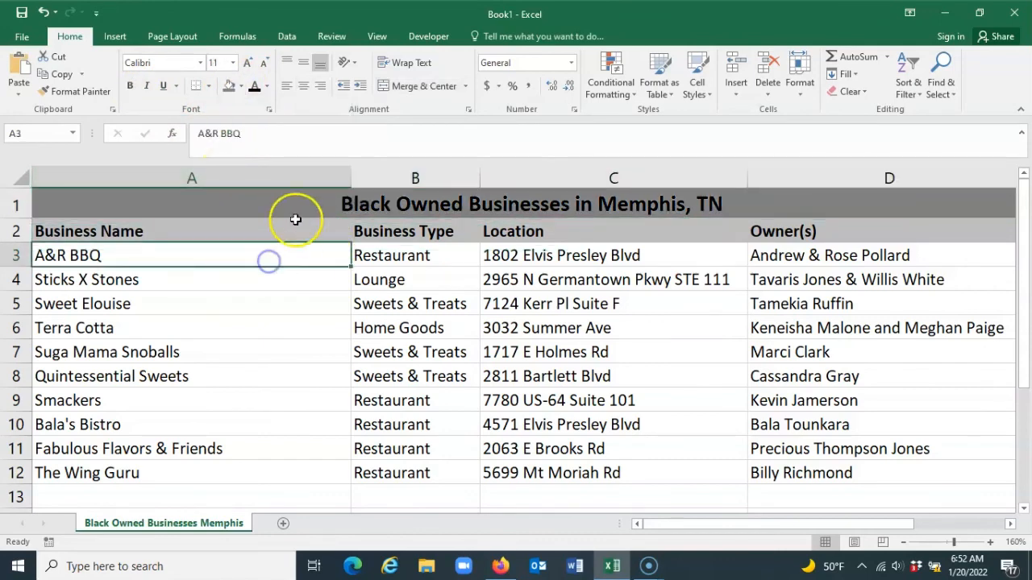
click(295, 214)
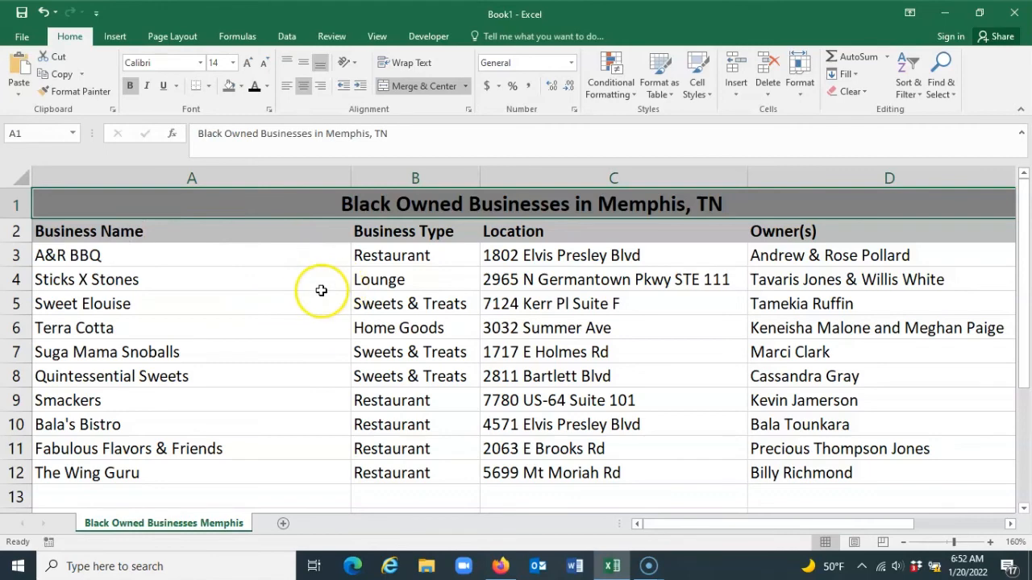
click(122, 264)
key(Down)
key(Down)
key(Down)
key(Down)
key(Down)
key(Down)
key(Down)
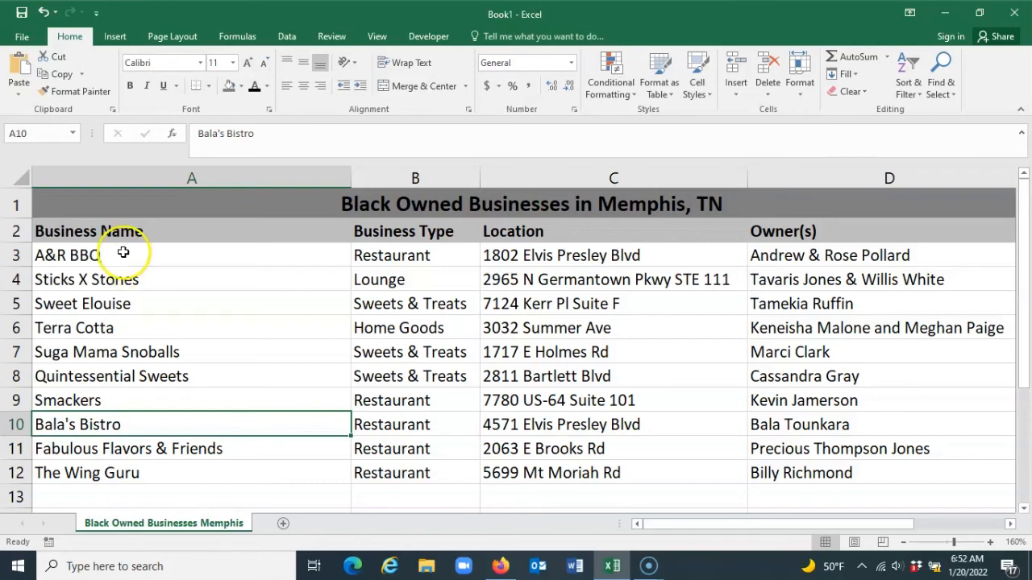
Sort the list in A2 to D12 by Business Name on values from A to Z, treating the first row as headers
drag(69, 238, 860, 465)
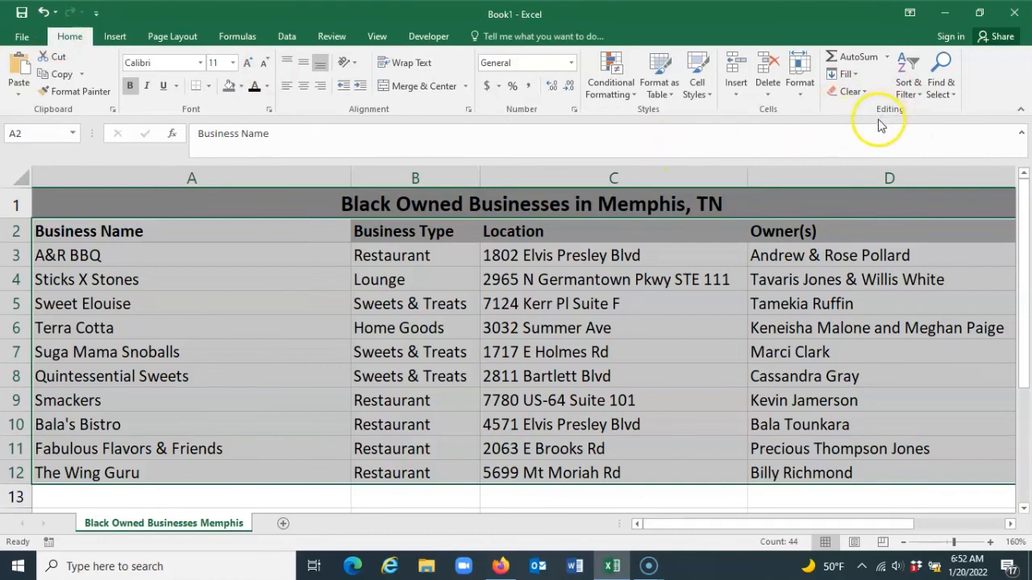
click(921, 97)
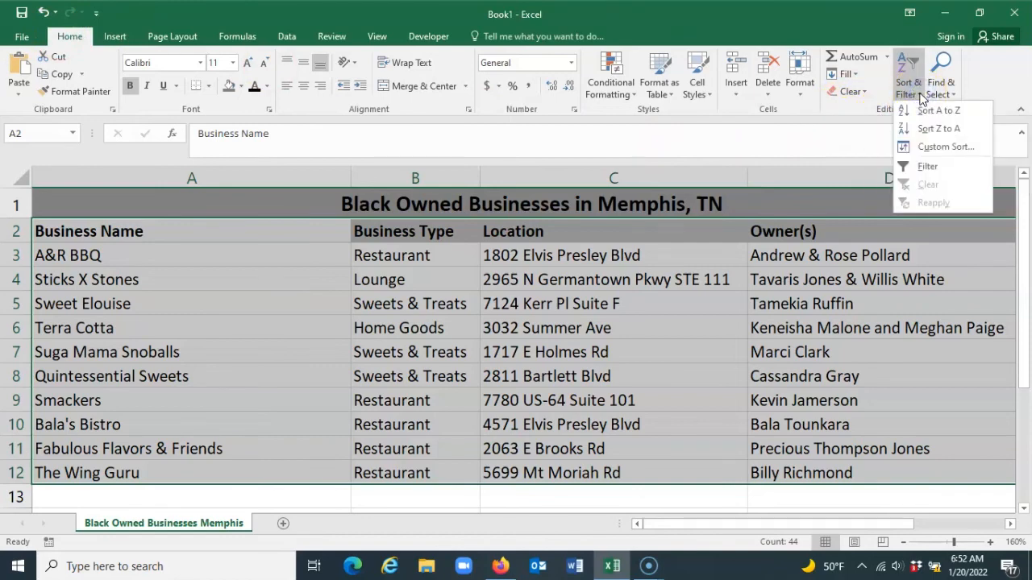
click(939, 148)
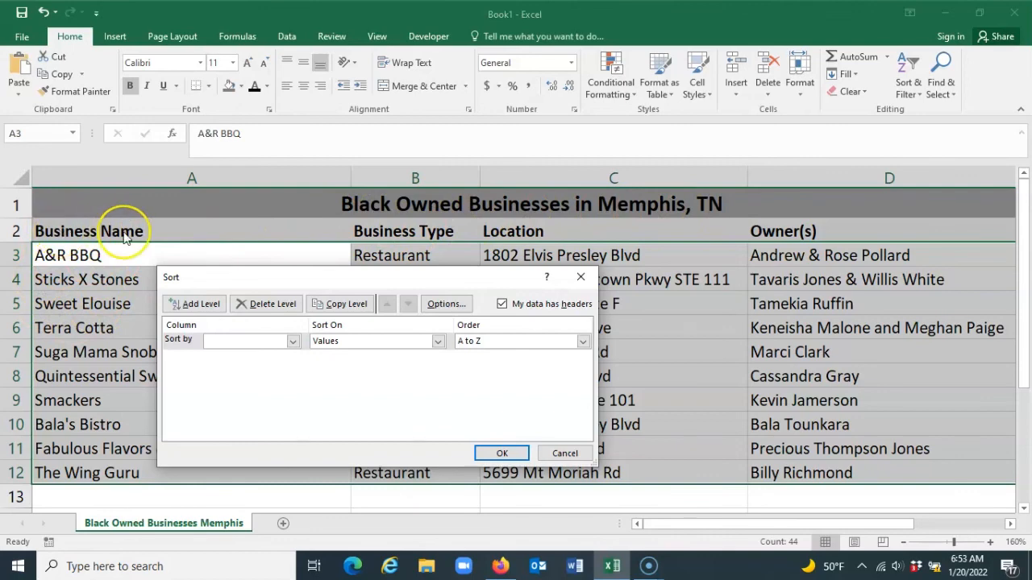
click(503, 305)
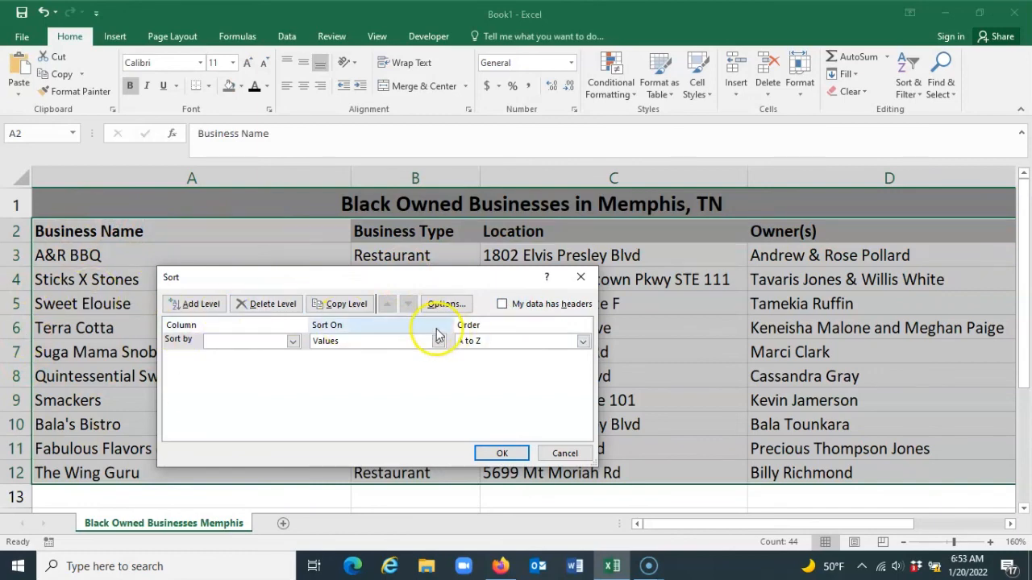
click(503, 306)
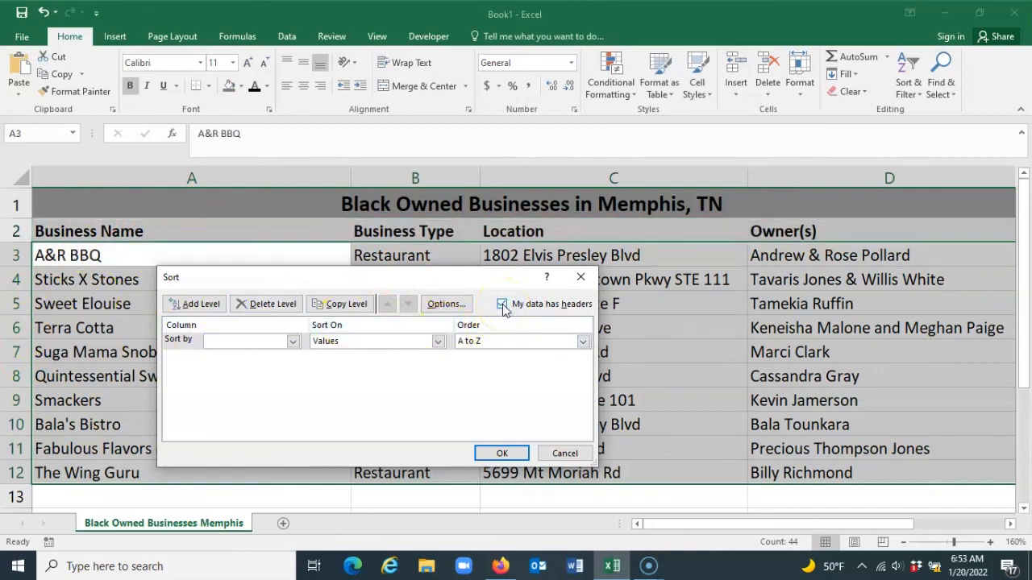
click(293, 342)
click(253, 351)
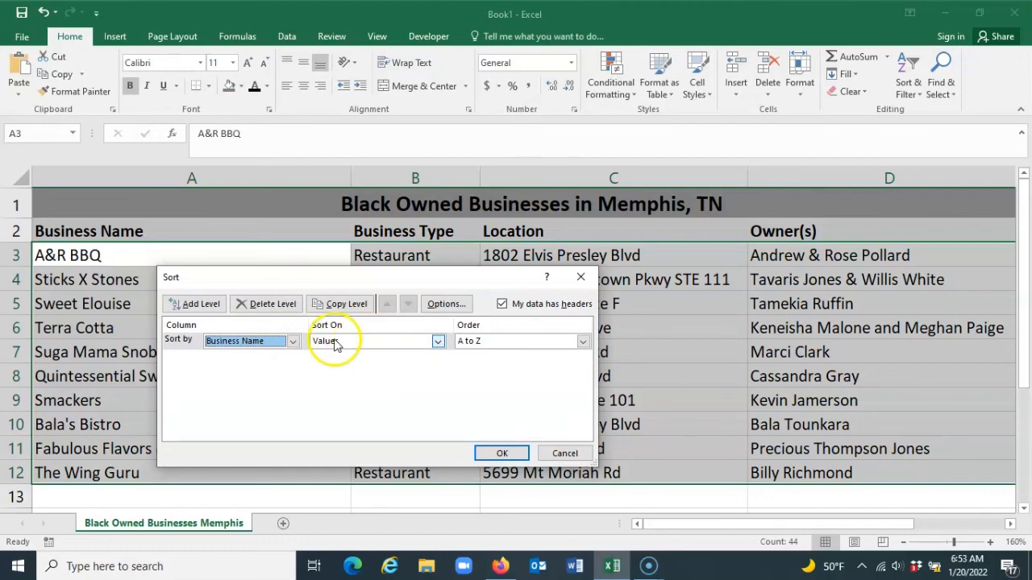
click(502, 454)
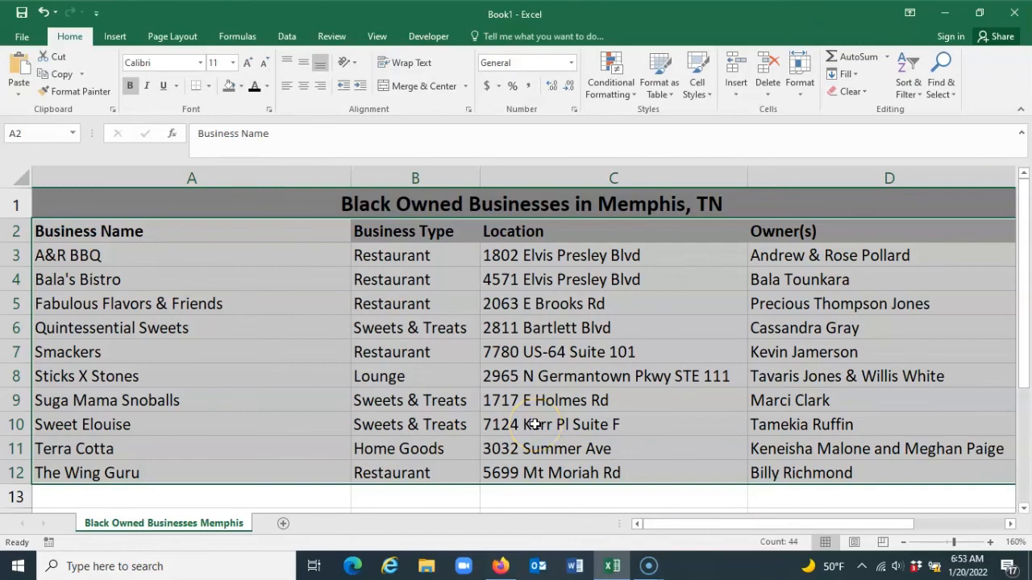
click(413, 378)
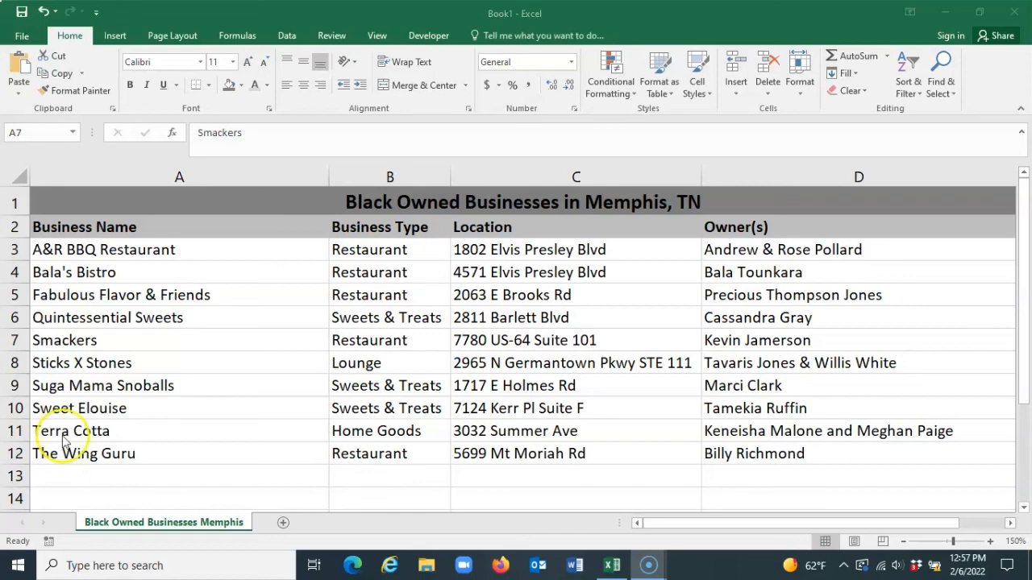
Insert a blank sheet row above the Smackers entry in row 7
click(109, 321)
click(105, 340)
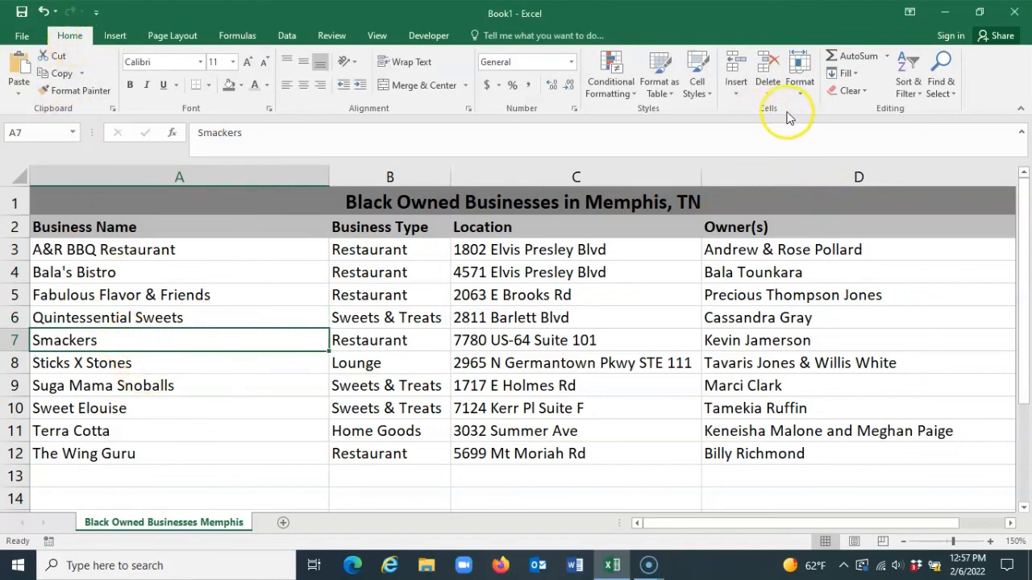
click(740, 95)
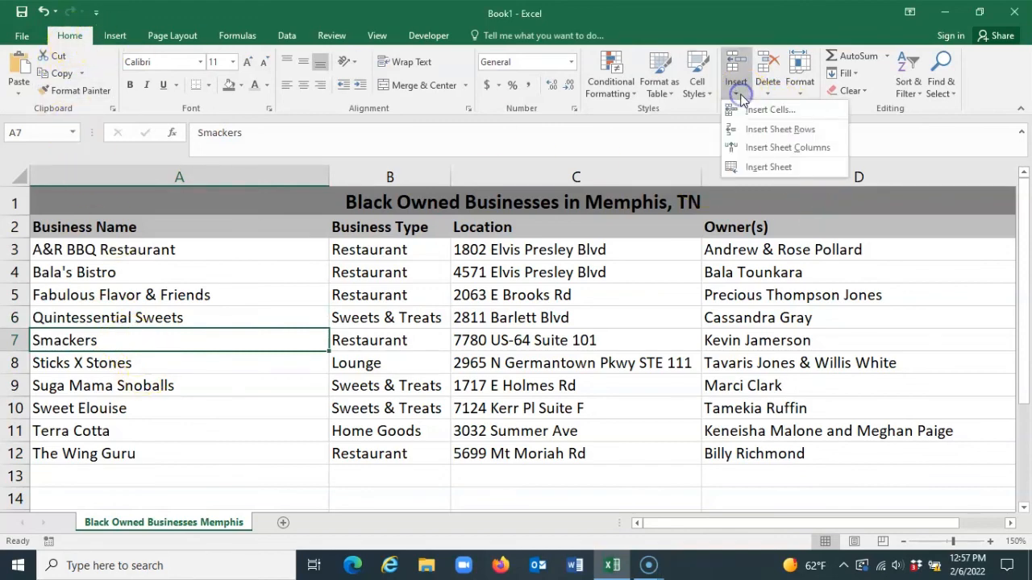
click(803, 131)
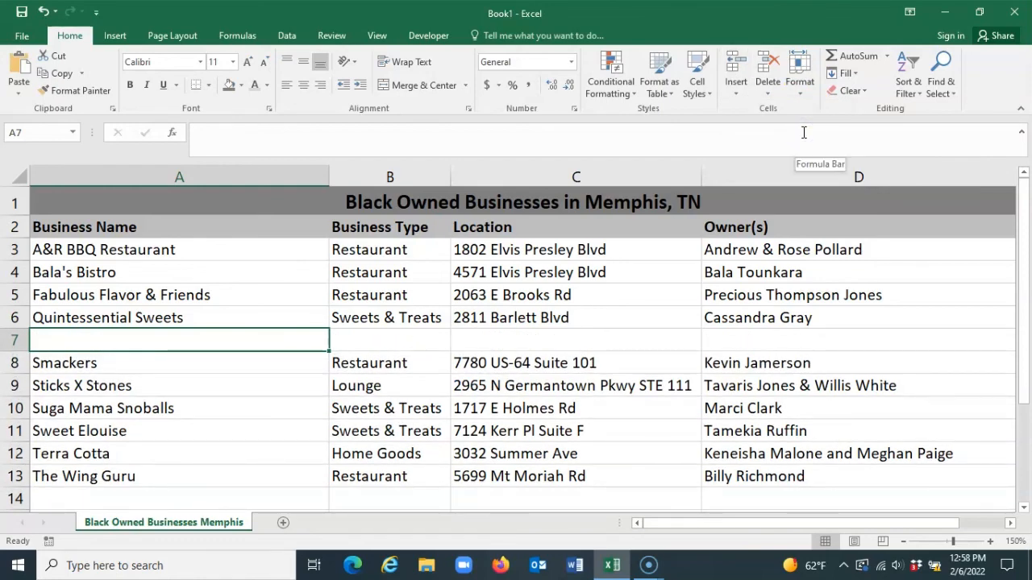
Enter Slim & Huskys Pizza, the type Restaurant and the business's street address in cells A7 to C7
text(Slim & )
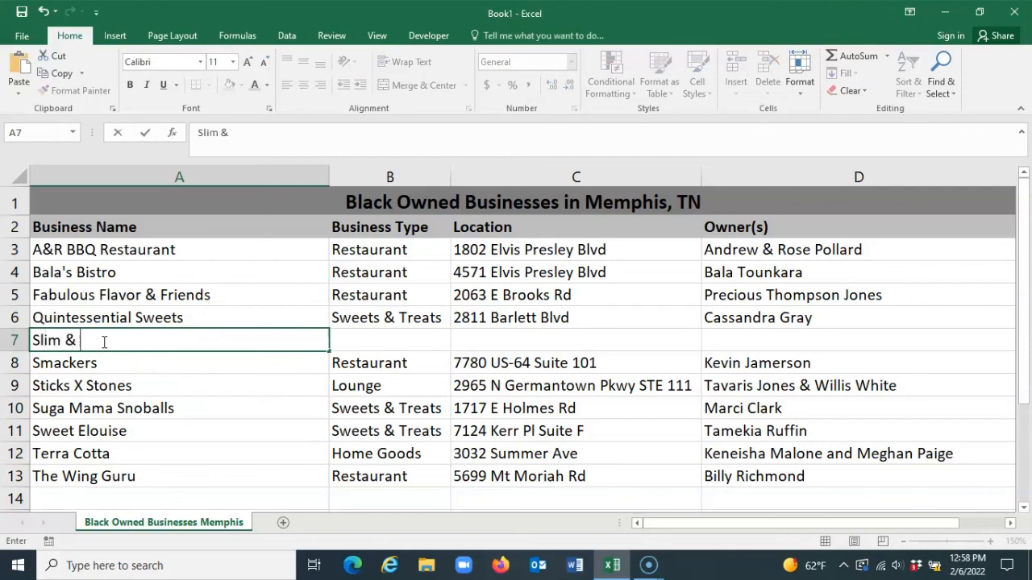
text(Huskys Pizza)
key(Tab)
text(Restaurant)
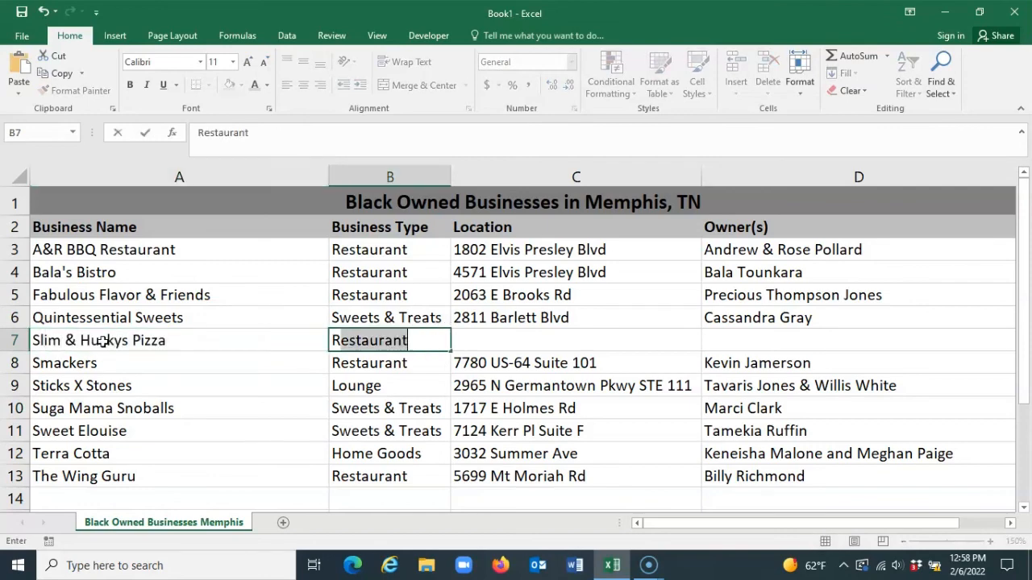
key(Tab)
text(634 Union Avenue)
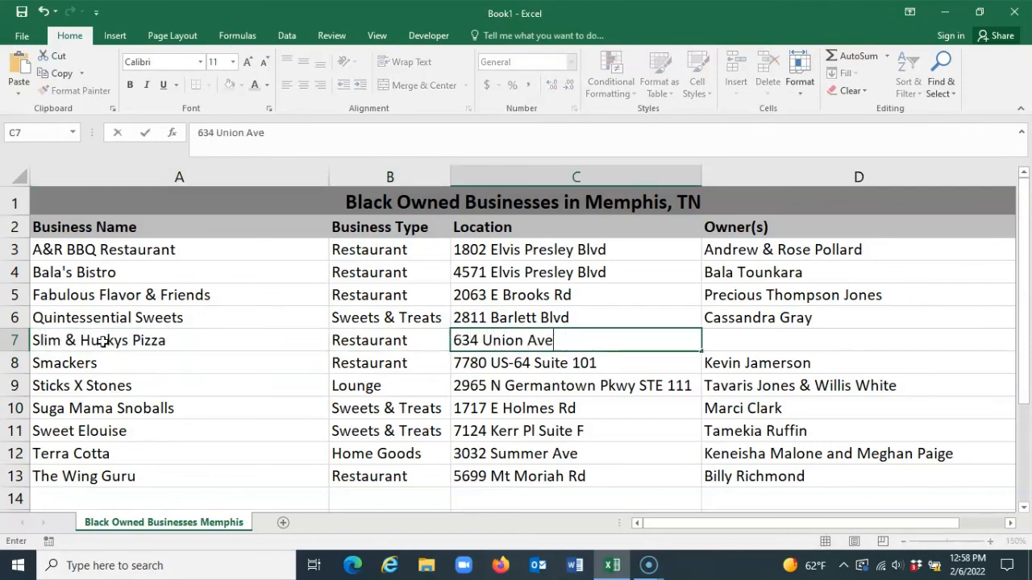
Enter the three owners' full names in cell D7, correcting the misspelled first name of the third owner
key(Tab)
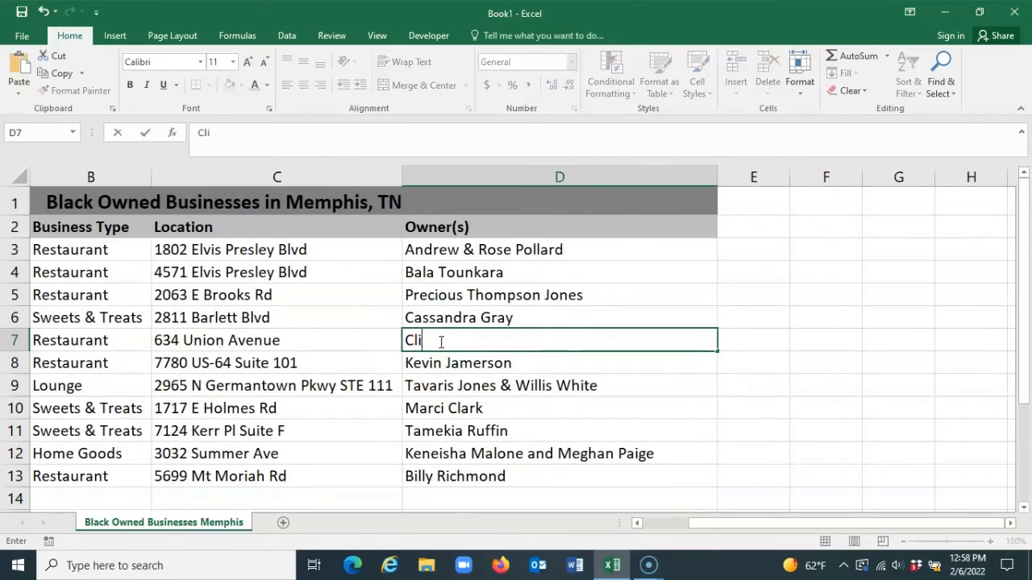
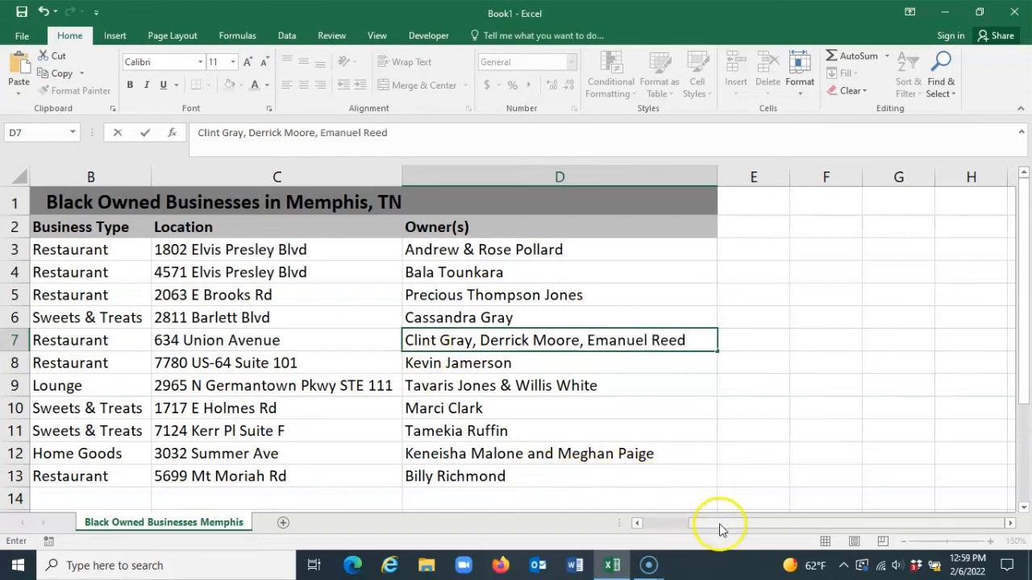
drag(720, 528, 651, 532)
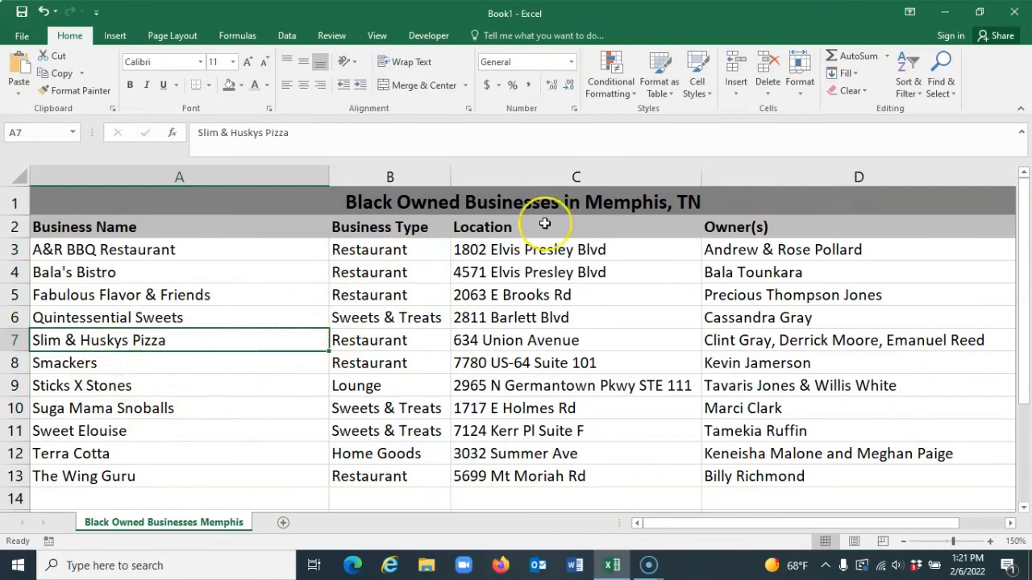
Insert two blank columns between the Business Name and Business Type columns
click(420, 250)
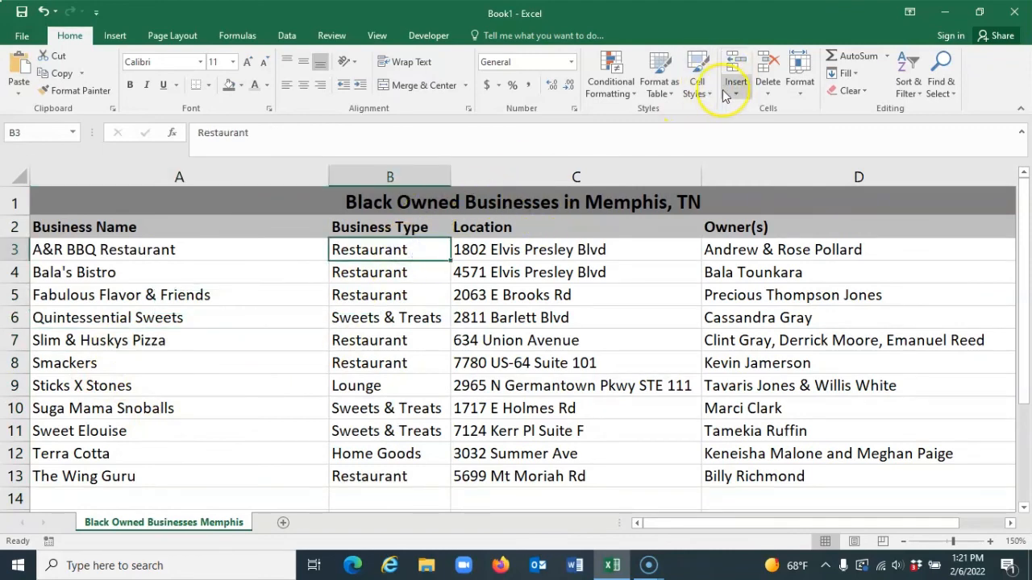
click(725, 94)
click(770, 148)
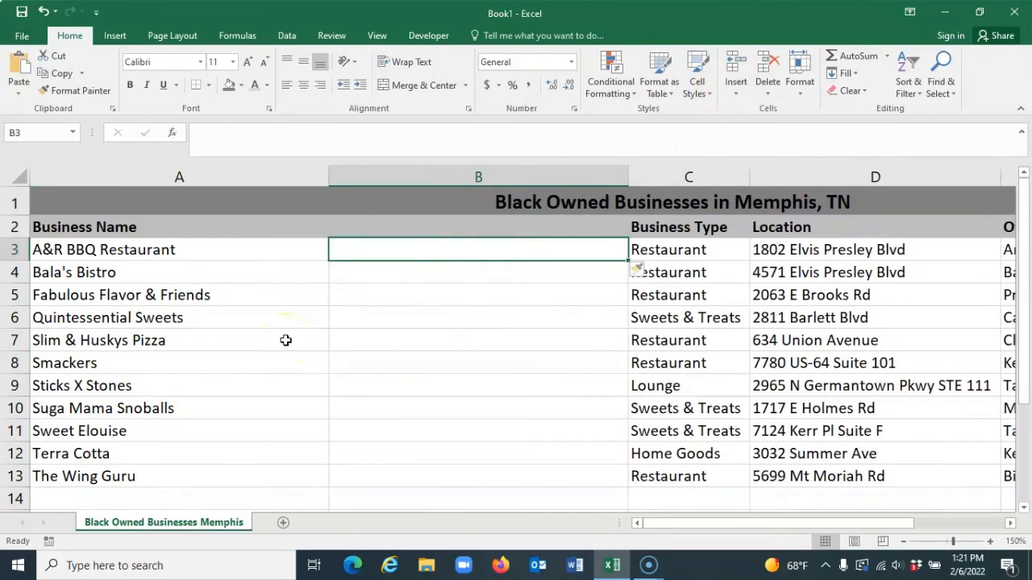
right_click(456, 171)
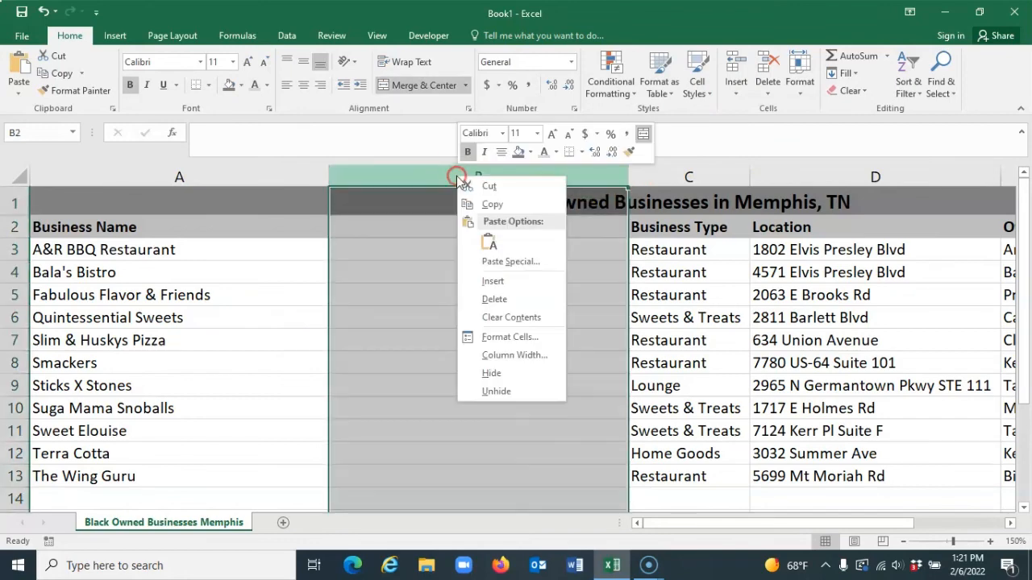
click(494, 280)
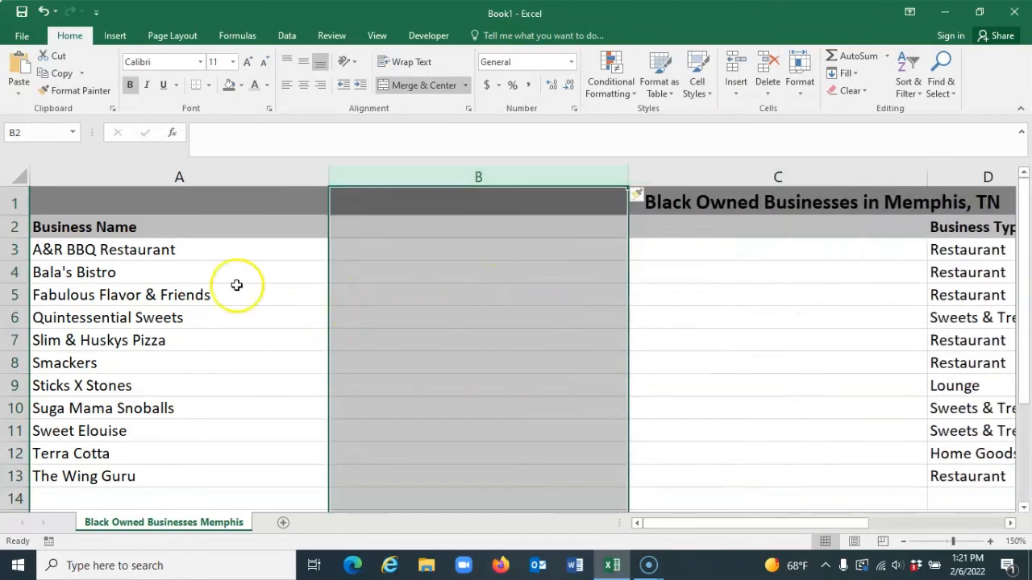
Insert a blank row above the Slim & Huskys Pizza entry in row 7
click(13, 339)
right_click(13, 339)
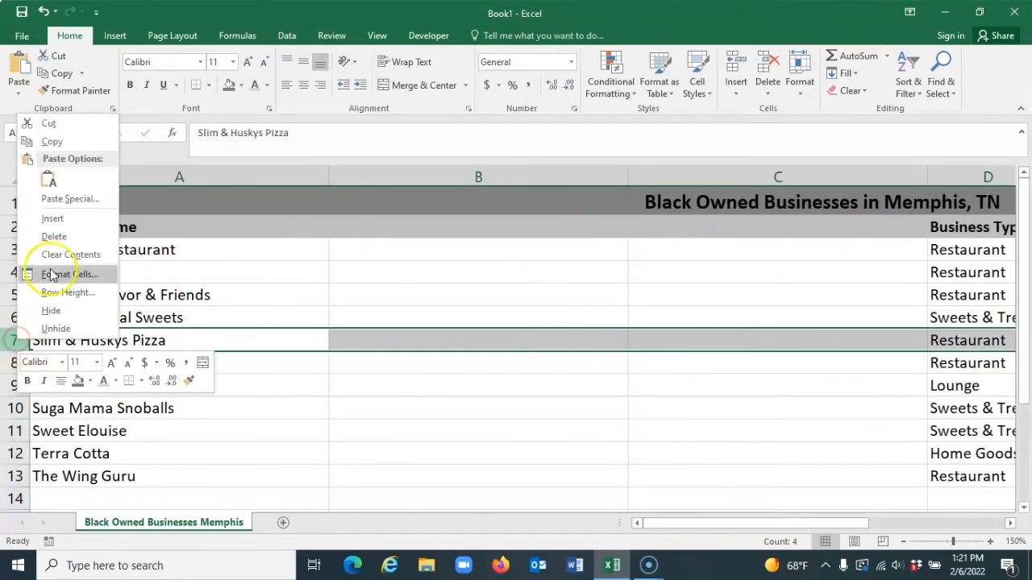
click(65, 219)
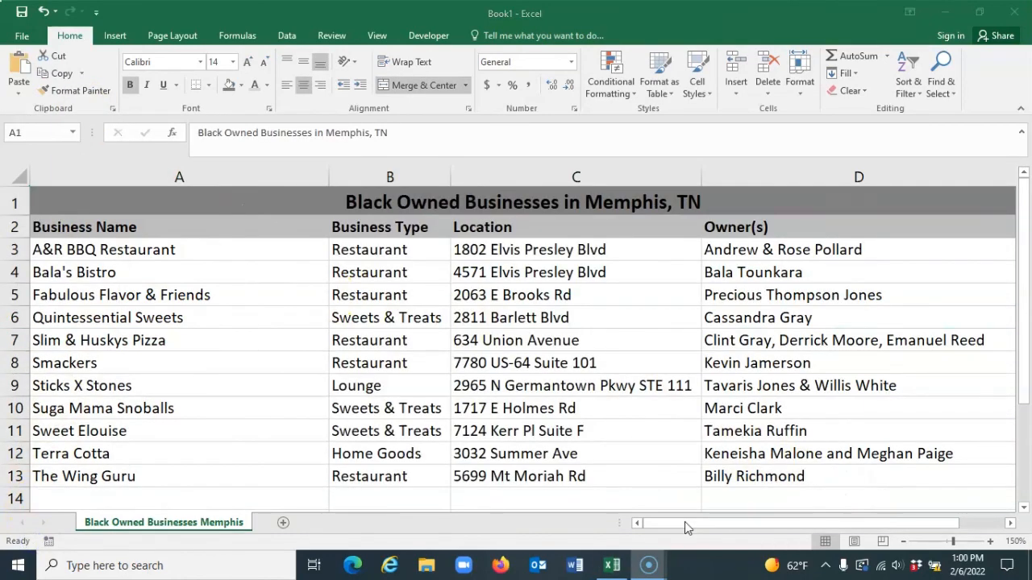